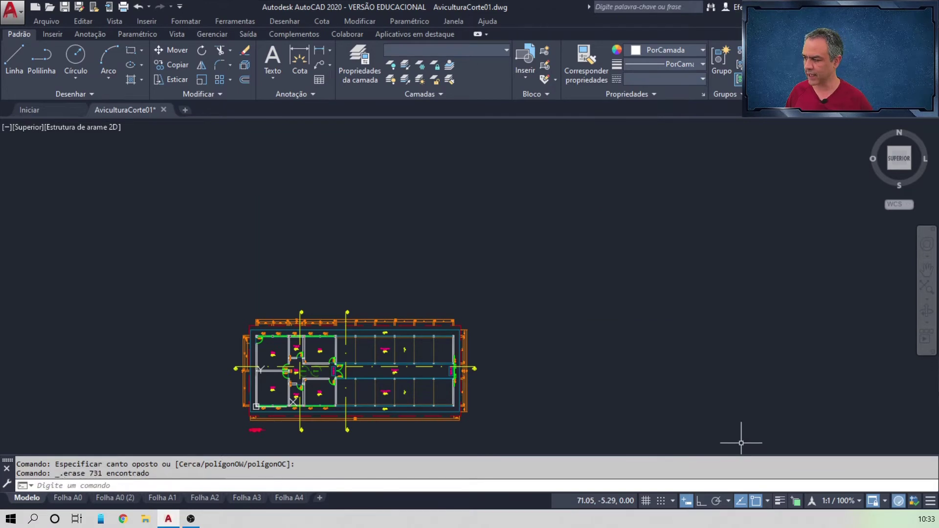
- Set the drawing's linetype scale (LTSCALE) to 0.01 and regenerate the model
middle_click(672, 383)
middle_click(672, 383)
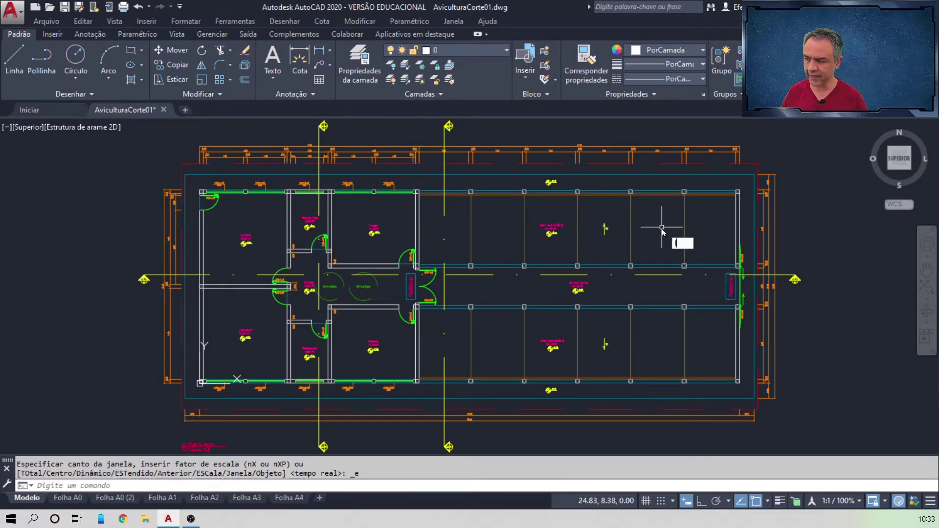
type("LTSCALE")
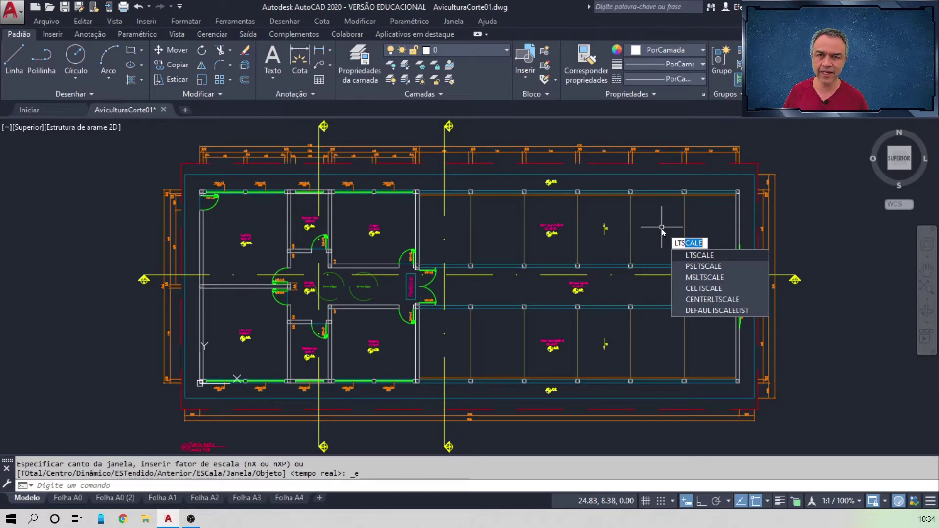
key("Return")
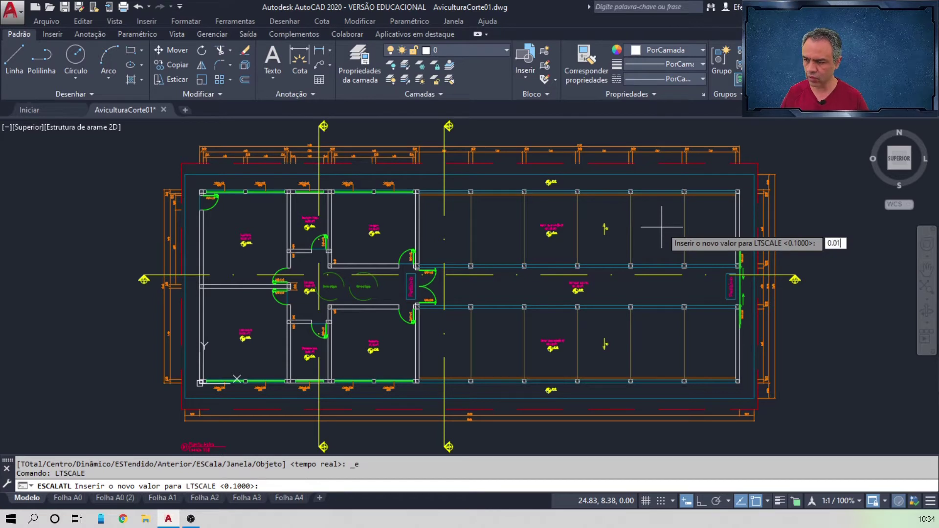
key("Return")
type("regen")
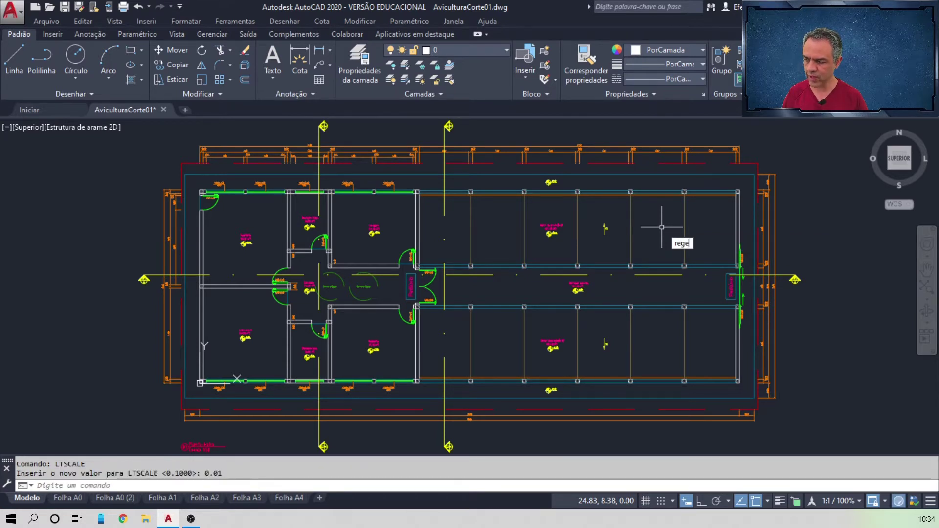
key("Return")
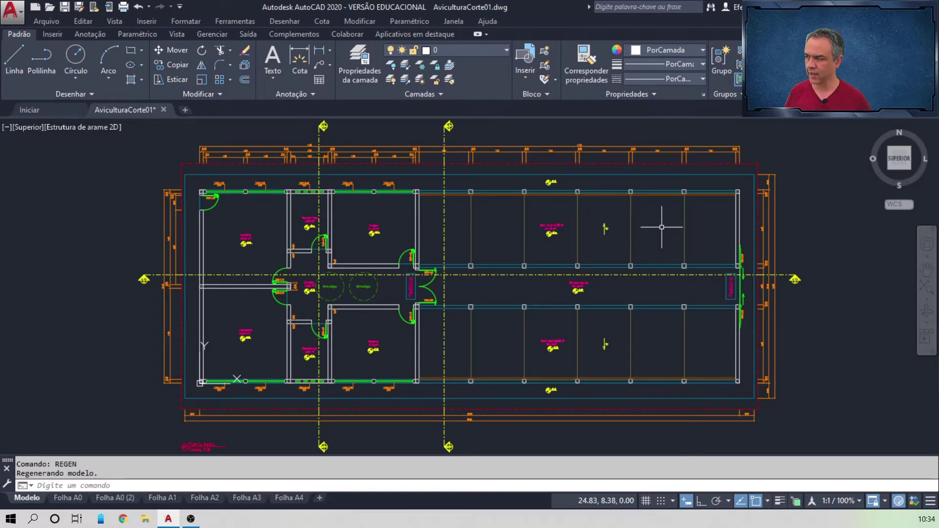
- Make the Símbolo de Corte layer current
left_click(474, 51)
scroll(463, 308, "down", 3)
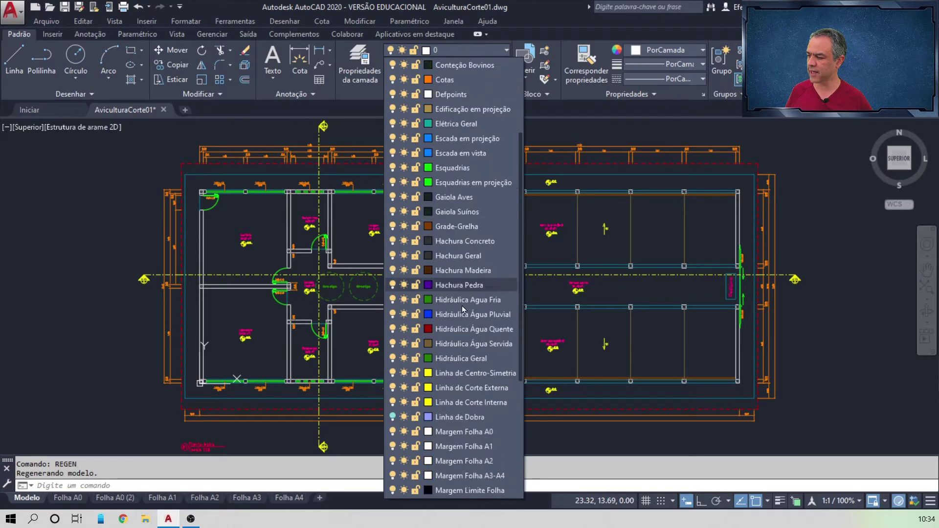
scroll(462, 308, "down", 3)
left_click(467, 446)
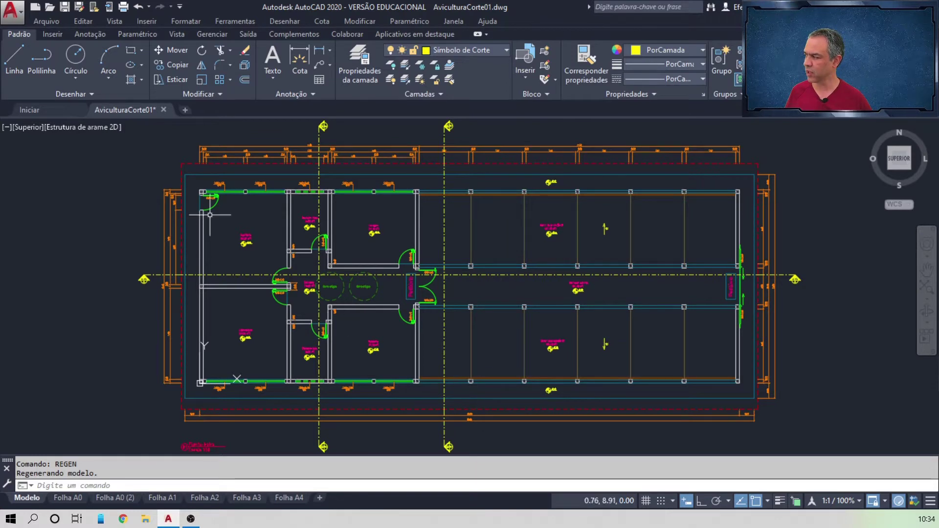
- Draw a vertical line through the middle of the production sectors' second bay, from the building's upper outer edge to its lower outer edge
left_click(17, 63)
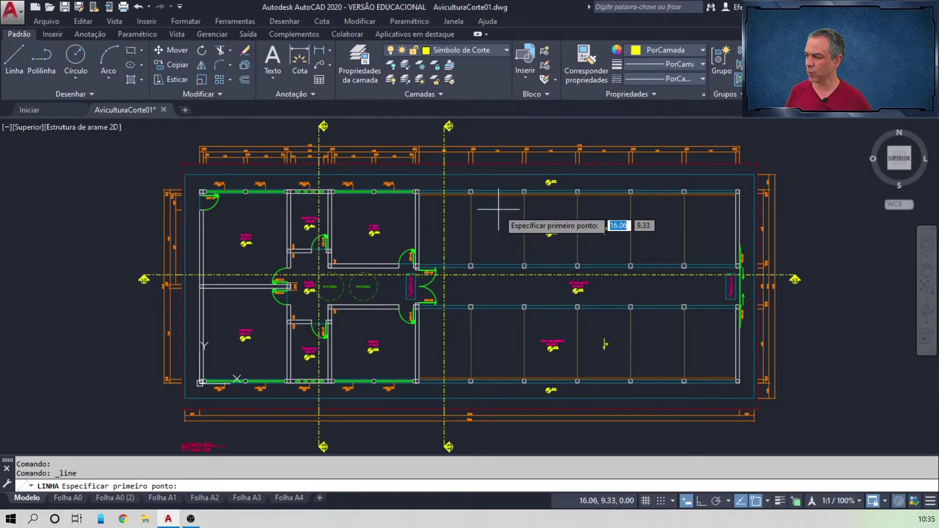
scroll(496, 210, "up", 4)
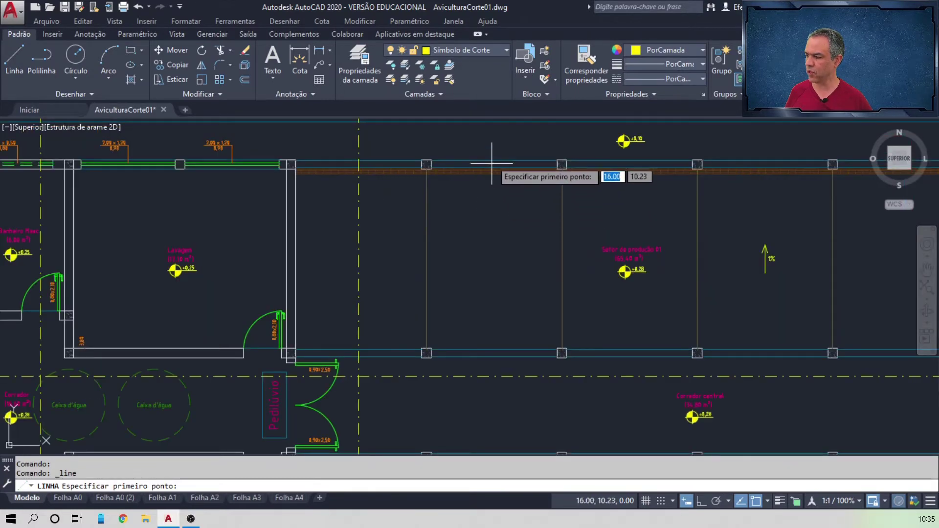
left_click(494, 162)
middle_click_drag(521, 351, 484, 28)
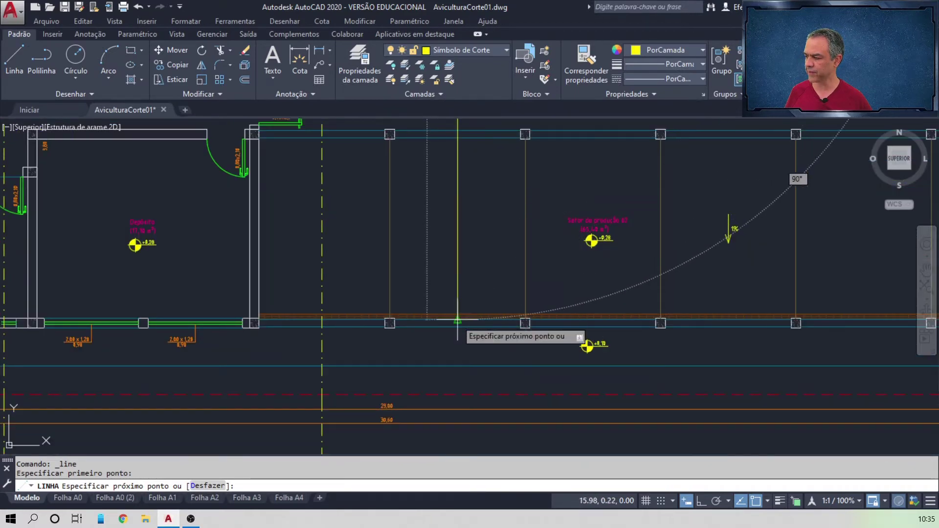
left_click(458, 326)
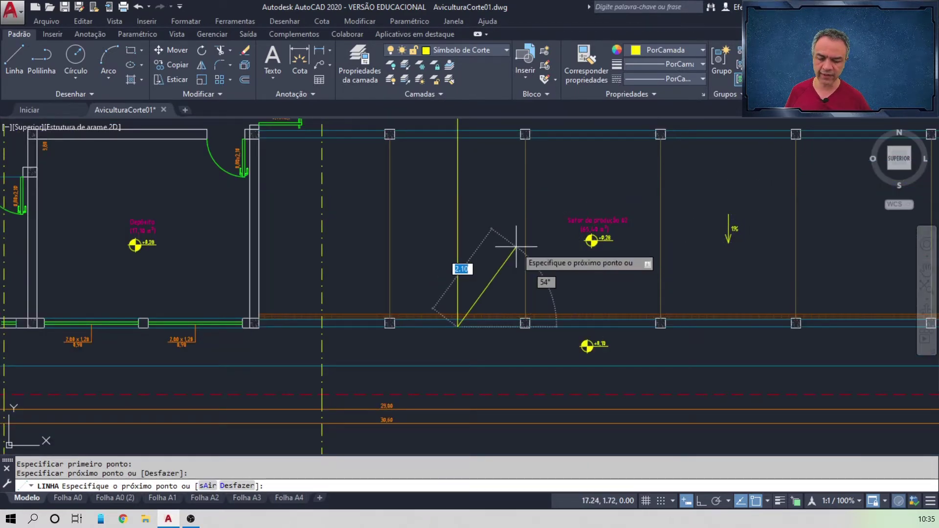
key("Return")
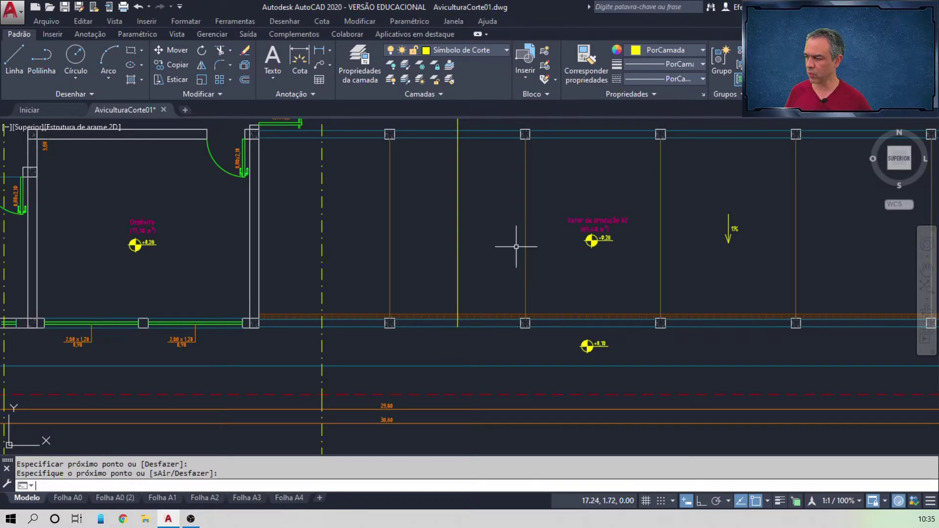
- Extend both ends of the new vertical line to the upper and lower red dashed lines around the building
scroll(516, 246, "down", 5)
middle_click(516, 247)
middle_click(516, 247)
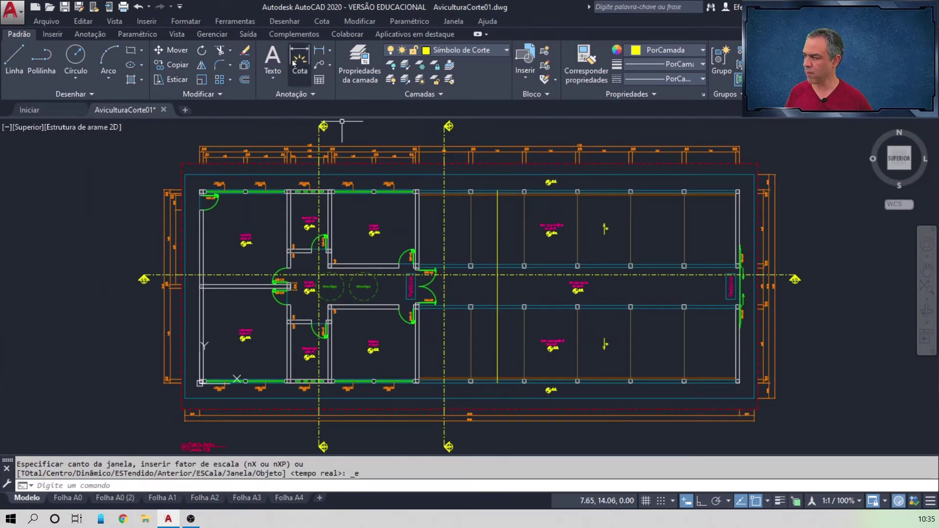
left_click(229, 50)
left_click(230, 89)
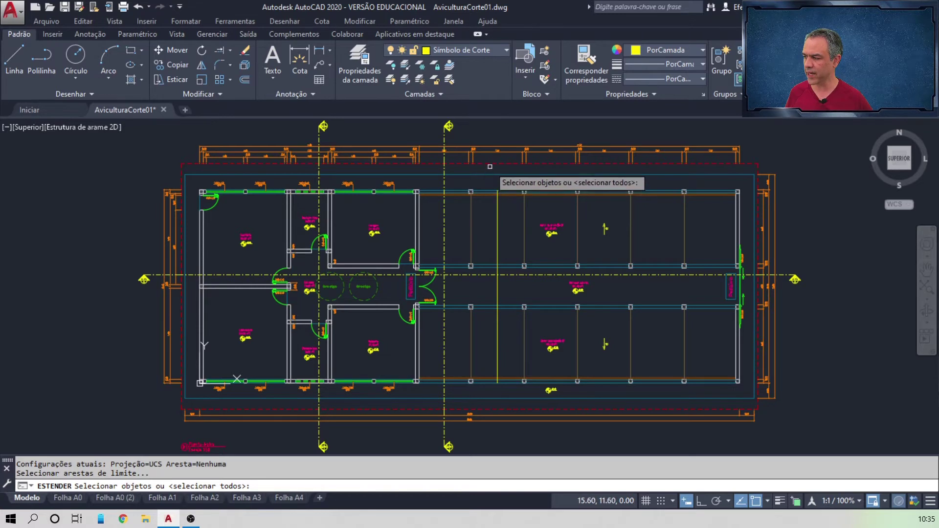
left_click(490, 164)
left_click(511, 409)
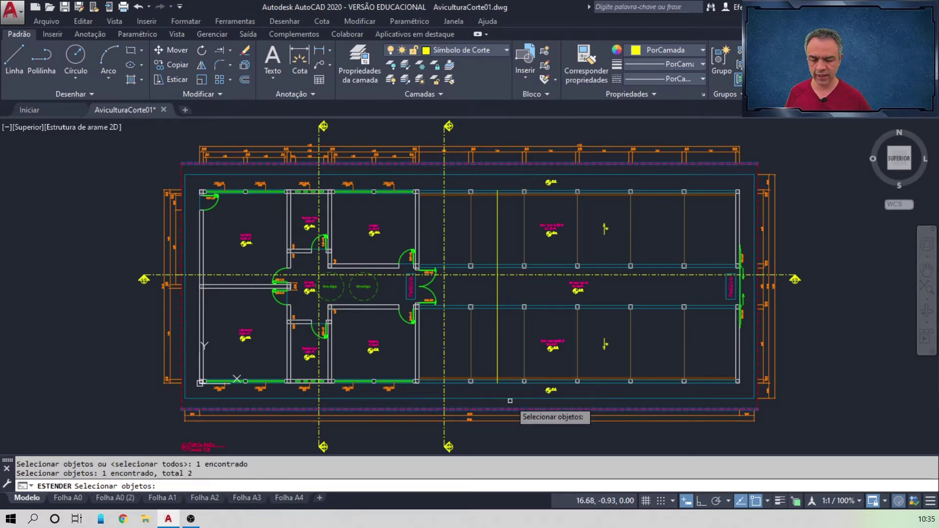
key("Return")
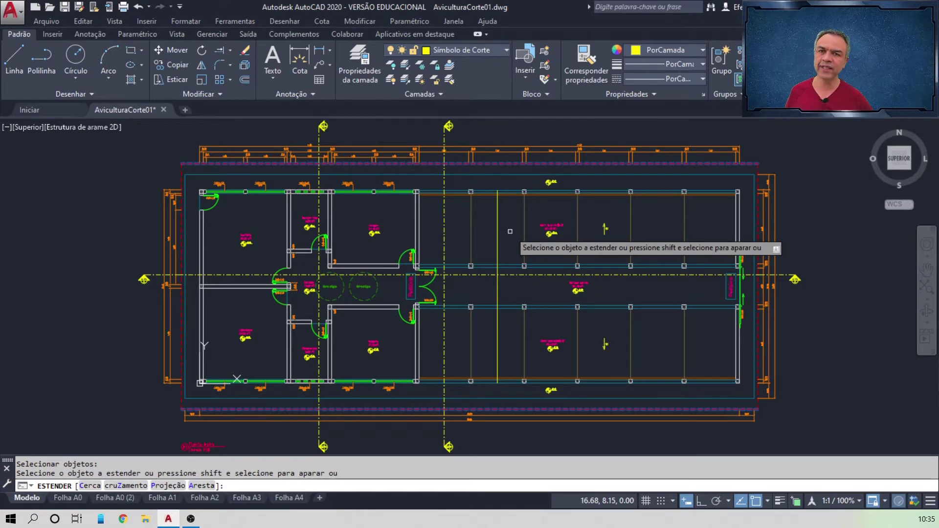
left_click(498, 203)
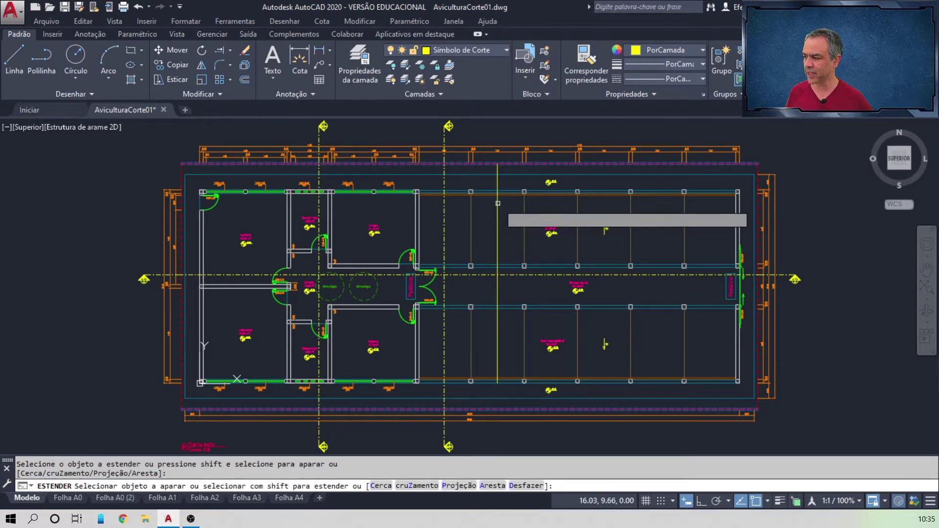
left_click(499, 372)
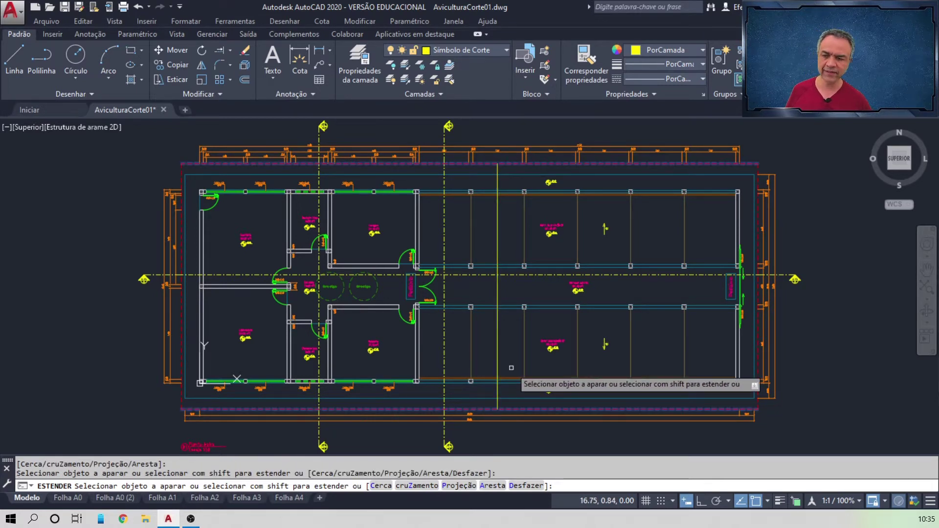
left_click(511, 368)
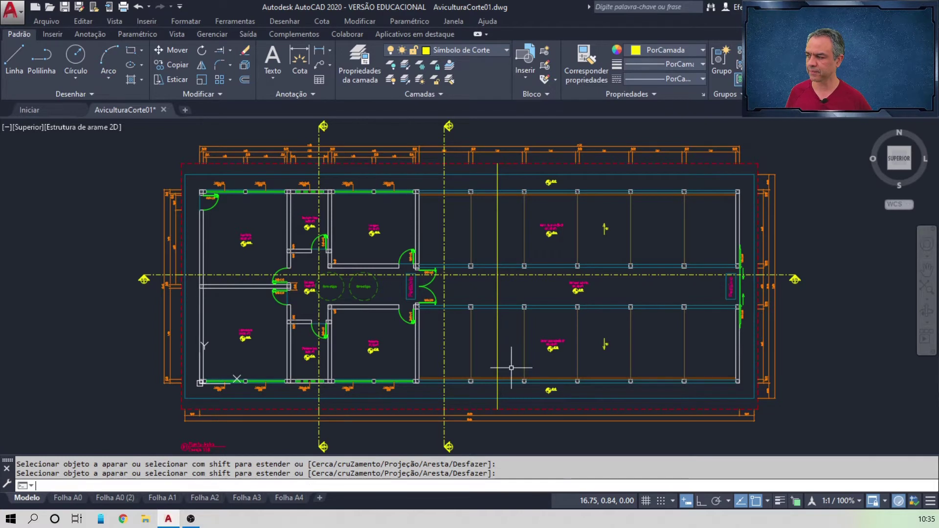
key("Return")
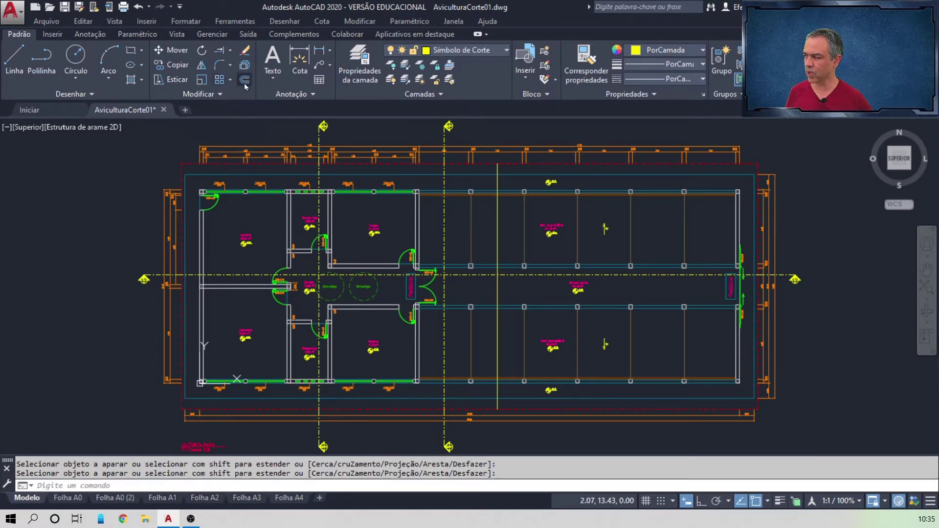
- Offset the vertical line 0.25 to each side and delete the original centre line
type("o")
key("Return")
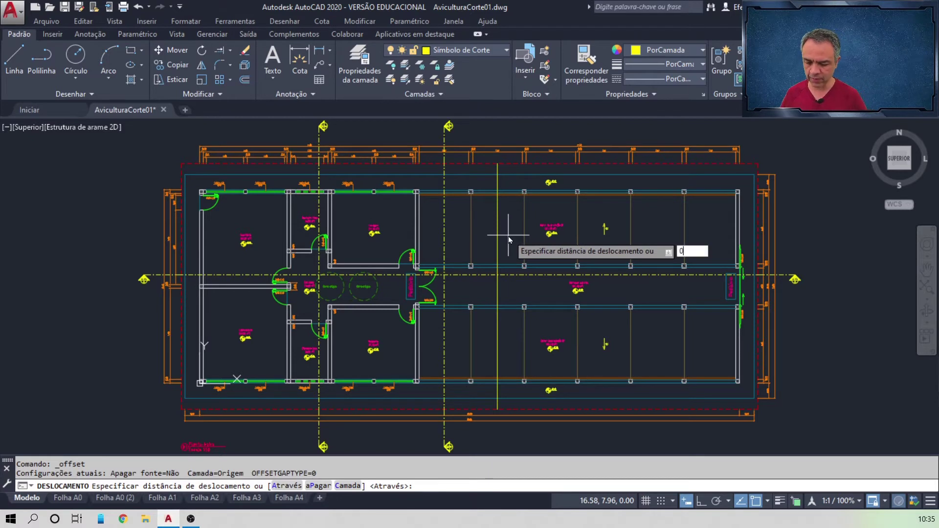
key("Return")
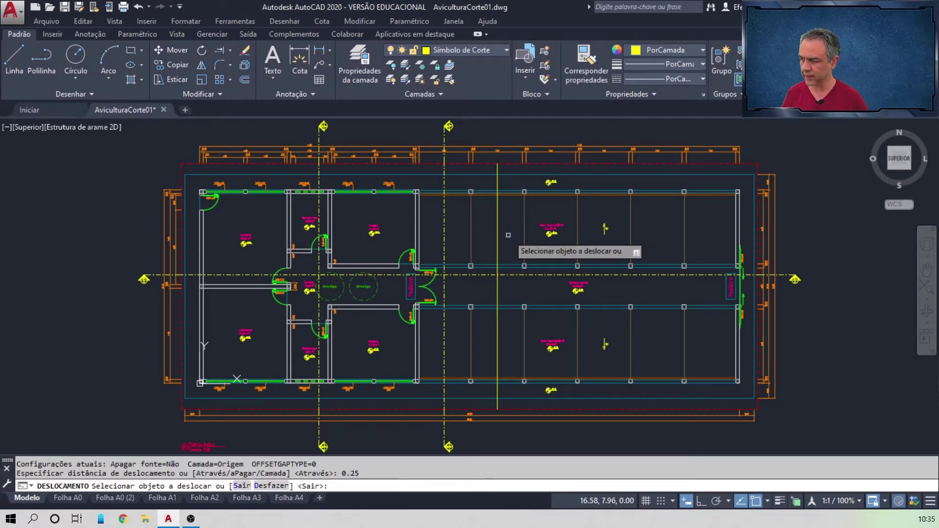
left_click(498, 237)
left_click(489, 237)
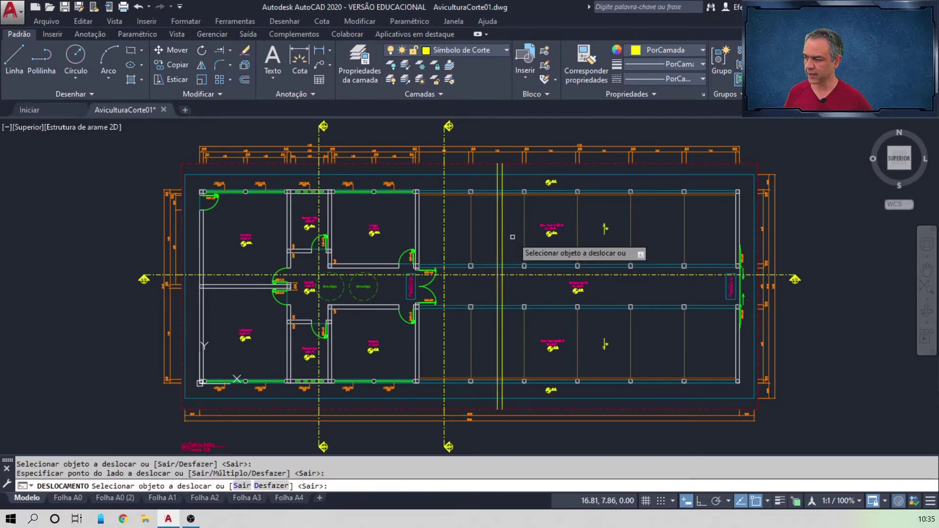
left_click(493, 237)
left_click(487, 239)
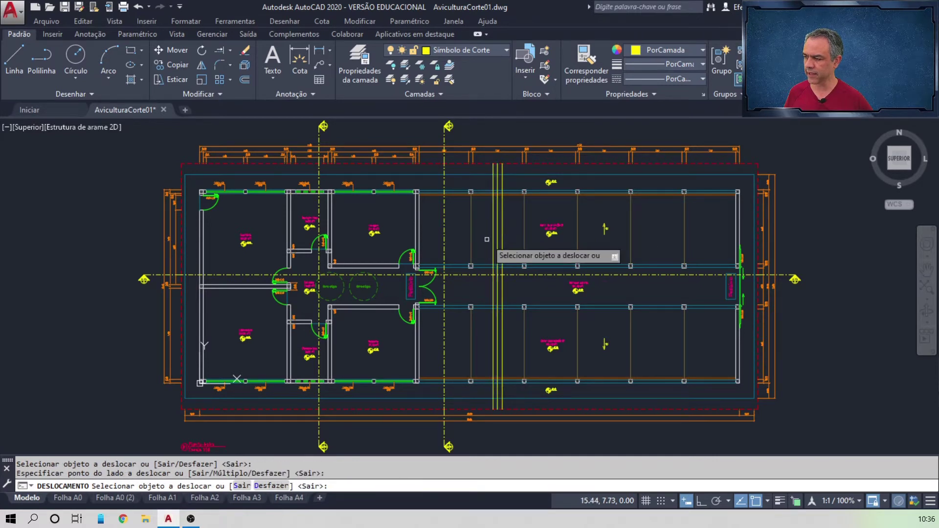
key("Return")
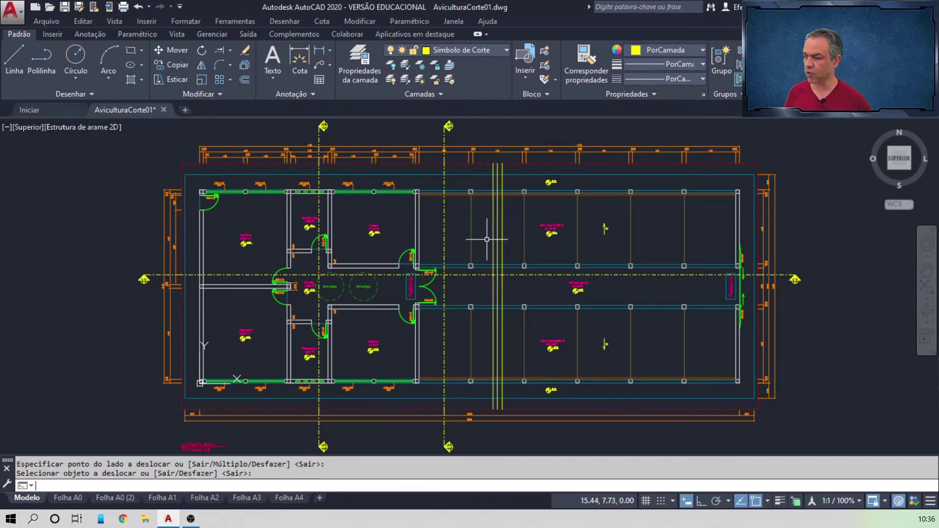
left_click(496, 241)
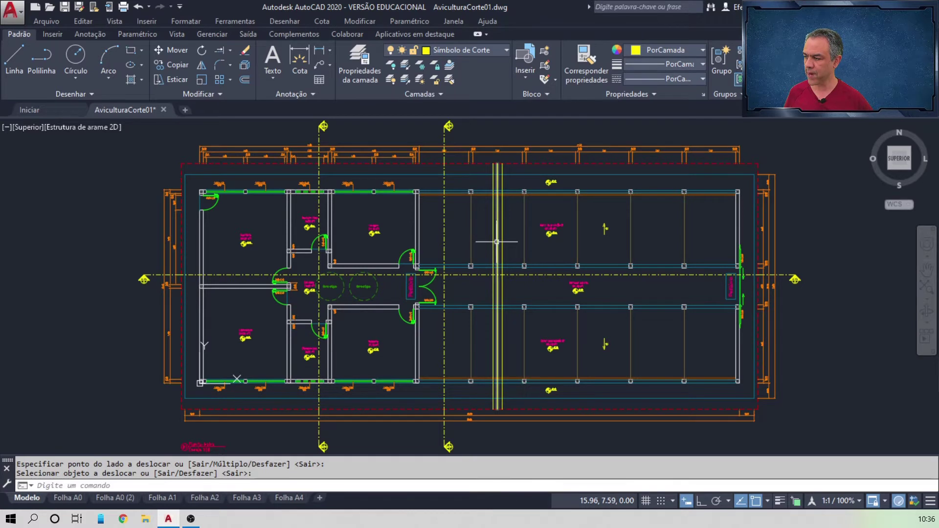
key("Delete")
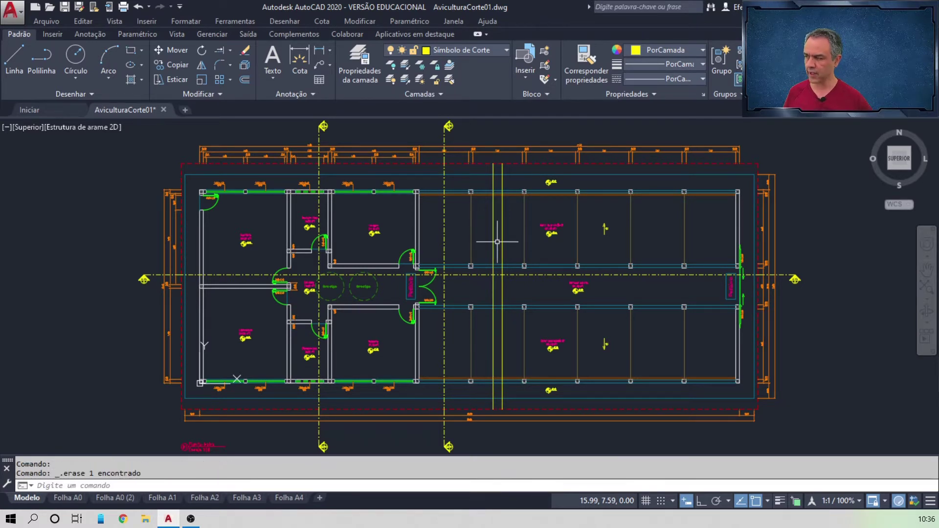
- Insert the ZigZag 1-50 block just right of the two vertical break lines, near the upper wall of Setor de produção 01
left_click(527, 82)
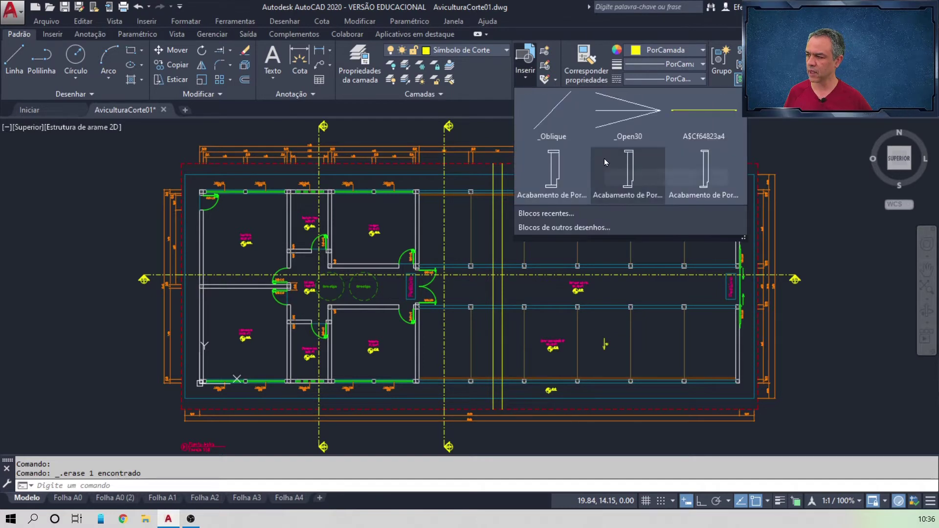
scroll(618, 169, "down", 5)
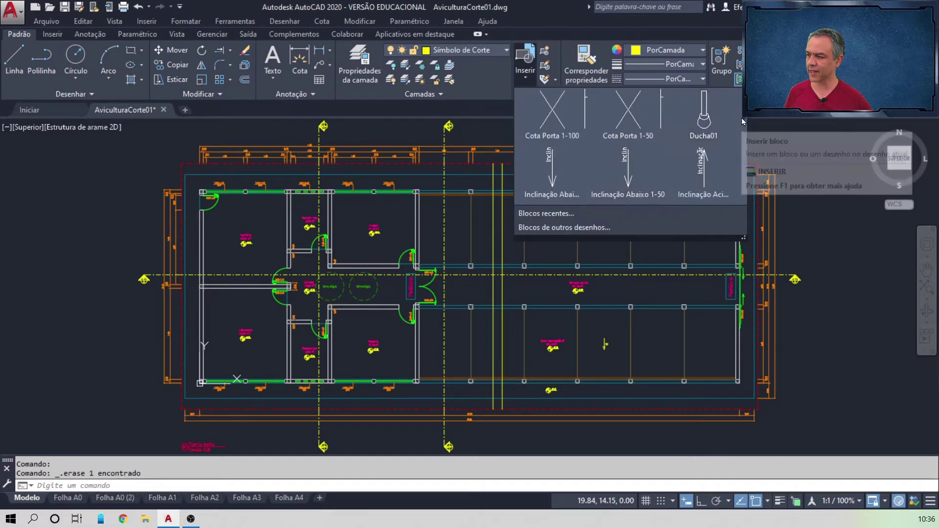
left_click_drag(744, 119, 743, 207)
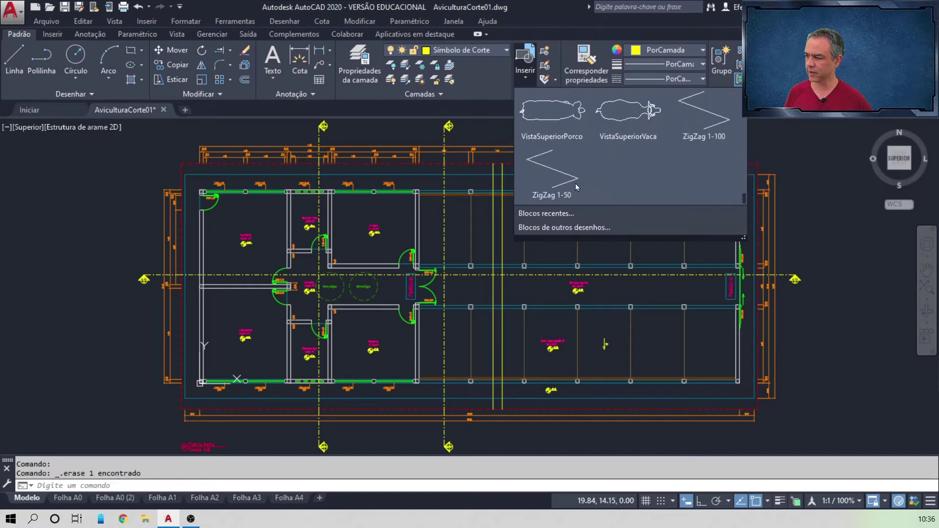
left_click(551, 164)
scroll(524, 207, "up", 8)
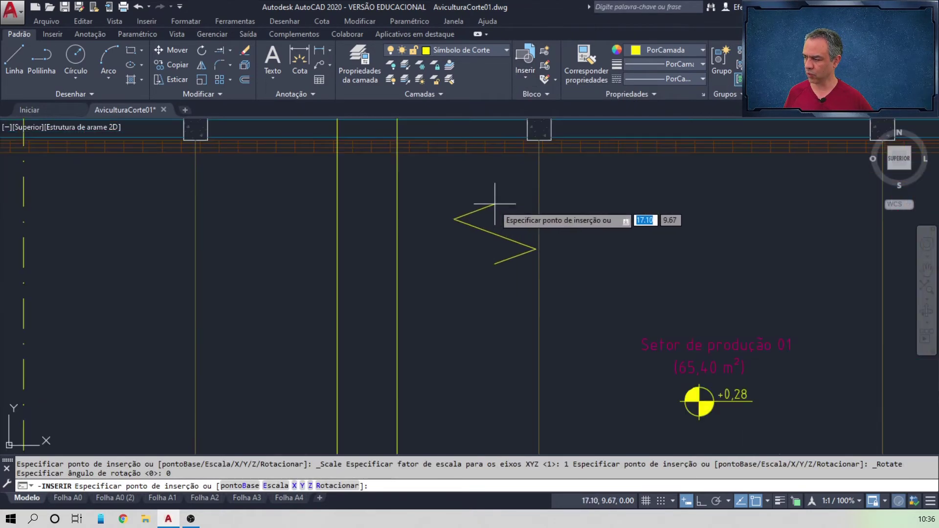
left_click(472, 190)
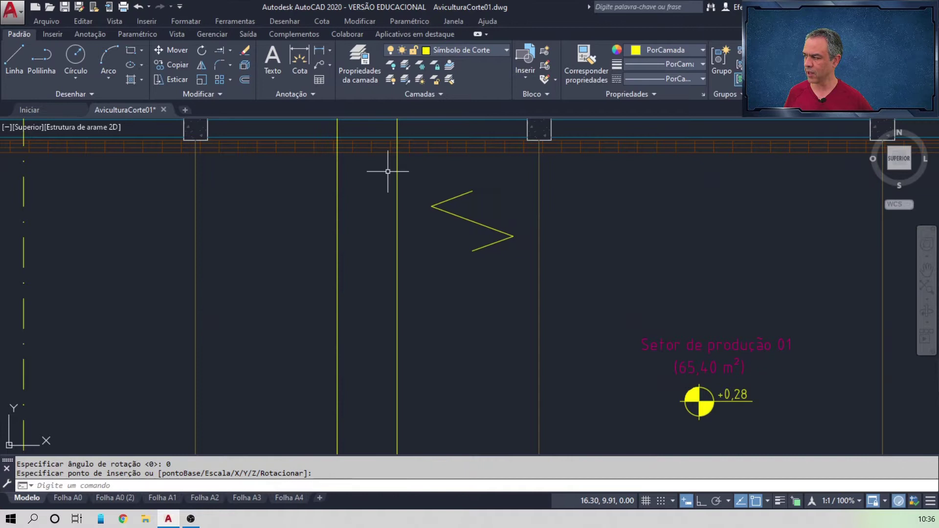
- Copy the zigzag block by its midpoint onto both vertical break lines, at mid-height of Setor de produção 01
left_click(171, 64)
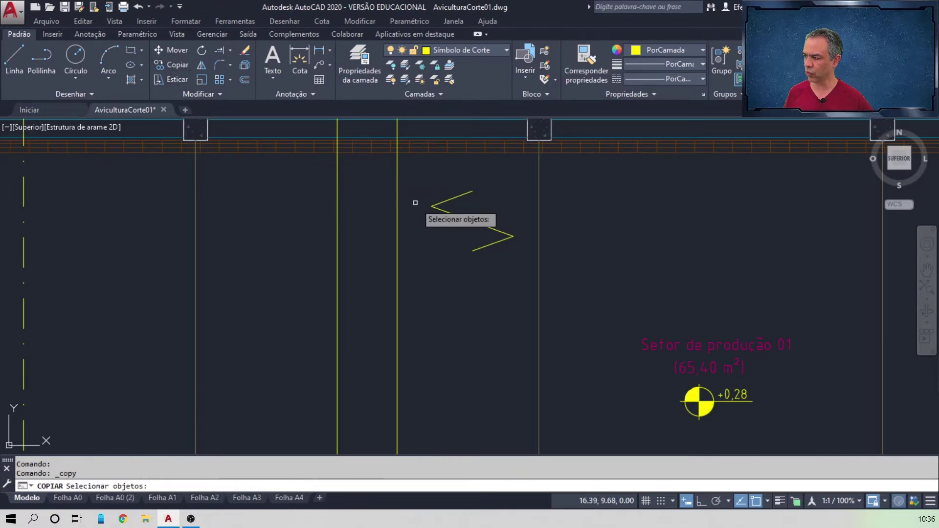
left_click(447, 213)
key("Return")
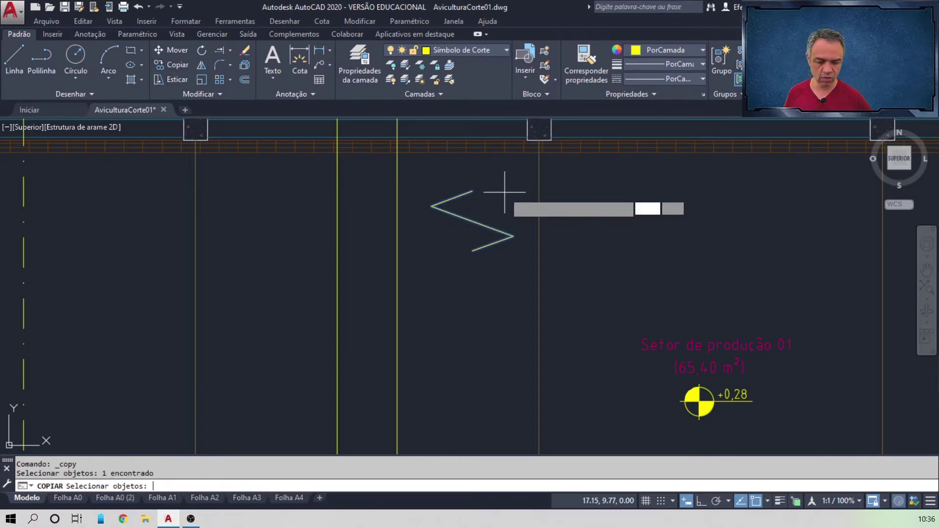
left_click(472, 221)
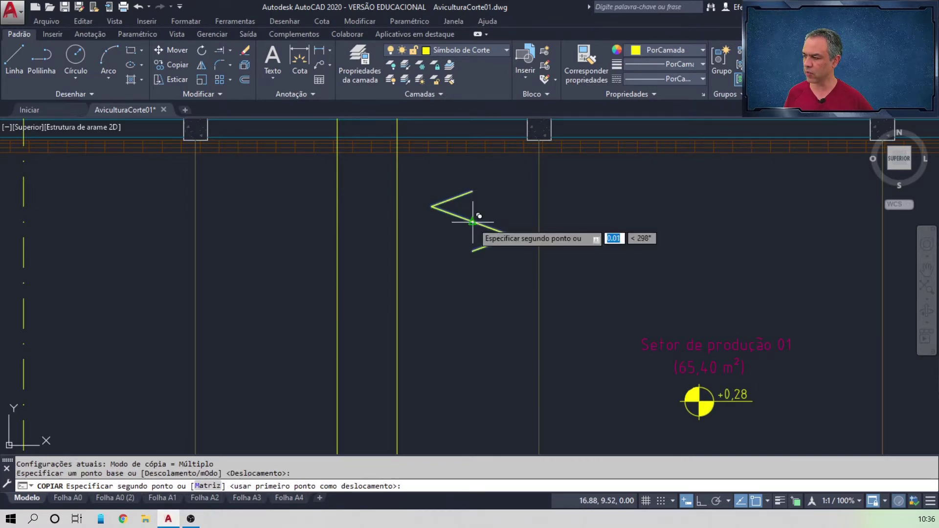
scroll(464, 230, "down", 5)
middle_click_drag(446, 283, 430, 210)
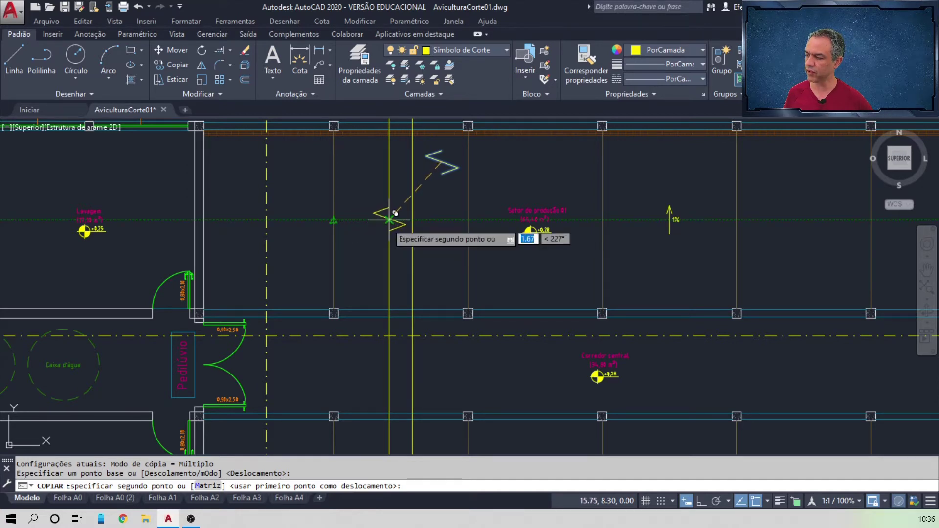
left_click(395, 214)
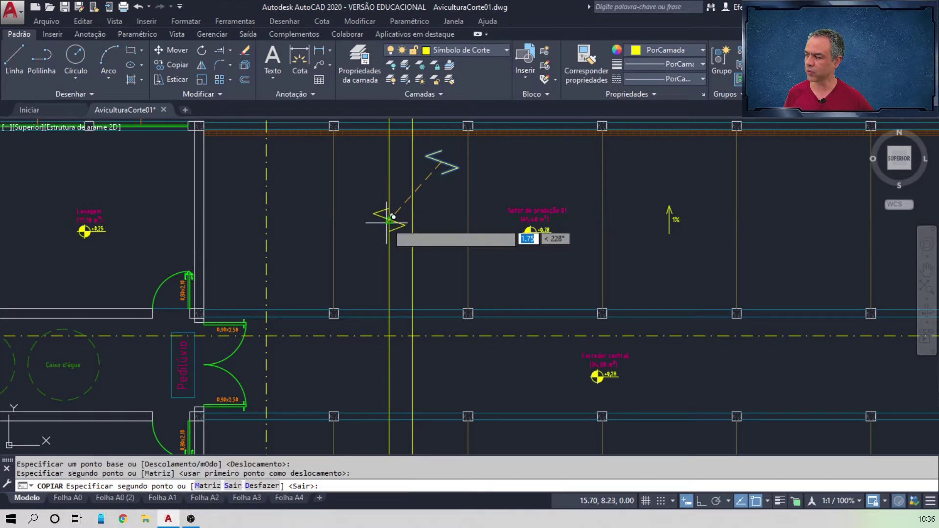
scroll(394, 221, "up", 3)
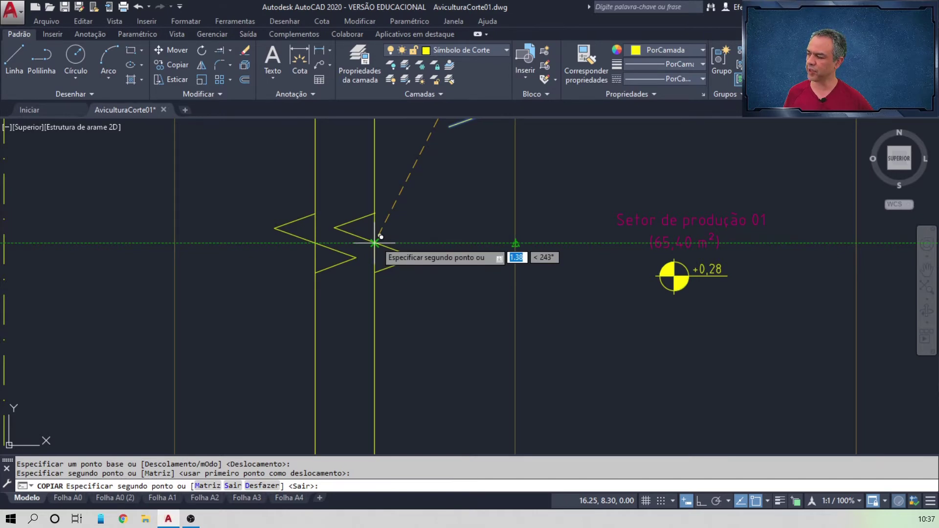
left_click(381, 238)
- Copy the zigzag block onto both vertical break lines at mid-height of Setor de produção 02
scroll(433, 243, "down", 4)
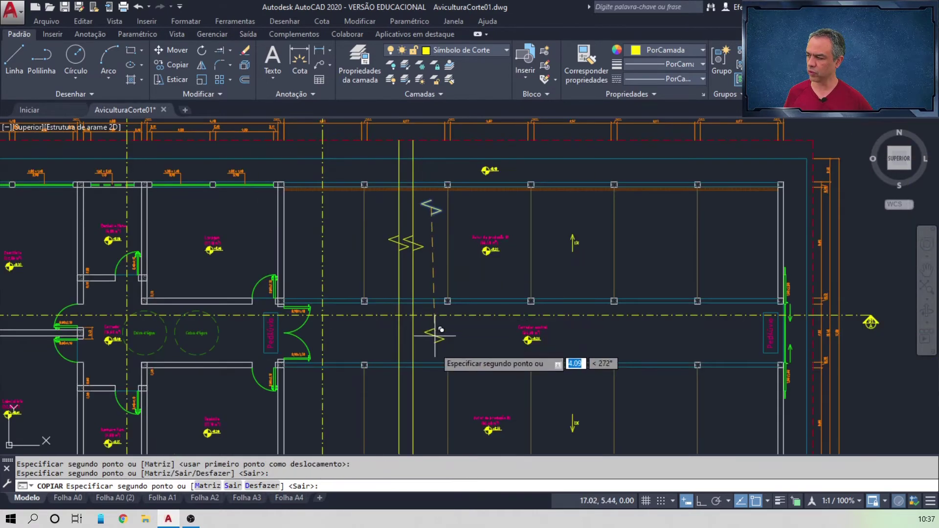
scroll(430, 203, "up", 6)
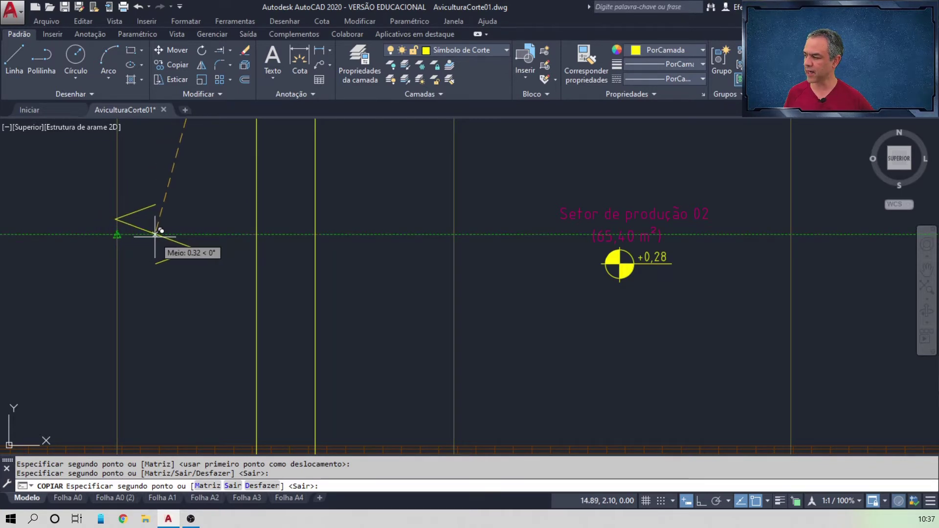
left_click(256, 235)
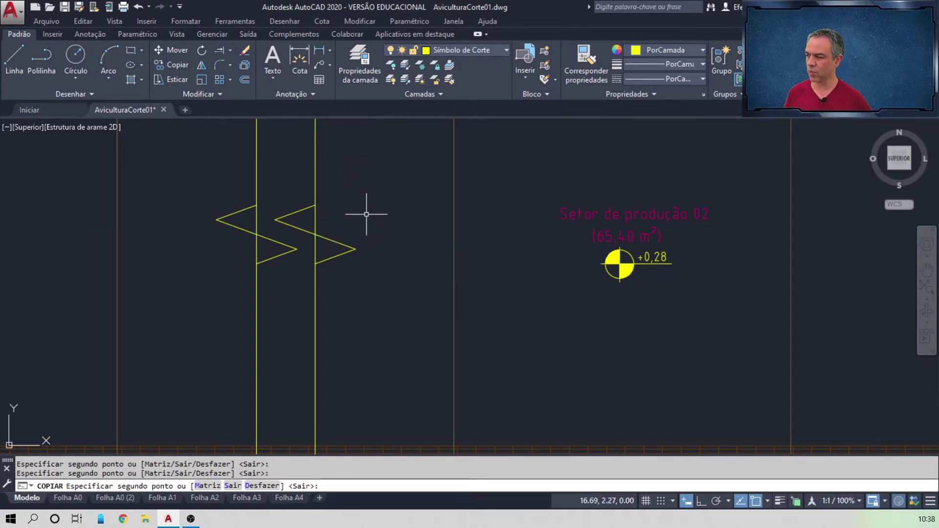
key("Return")
- Trim the vertical break line segments that run through the four zigzags in both production sectors
left_click(230, 50)
left_click(245, 71)
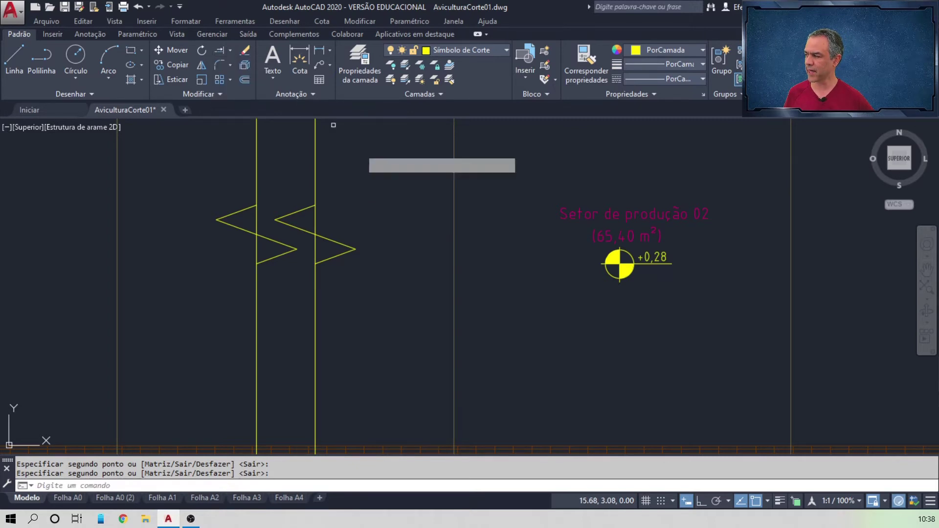
key("Return")
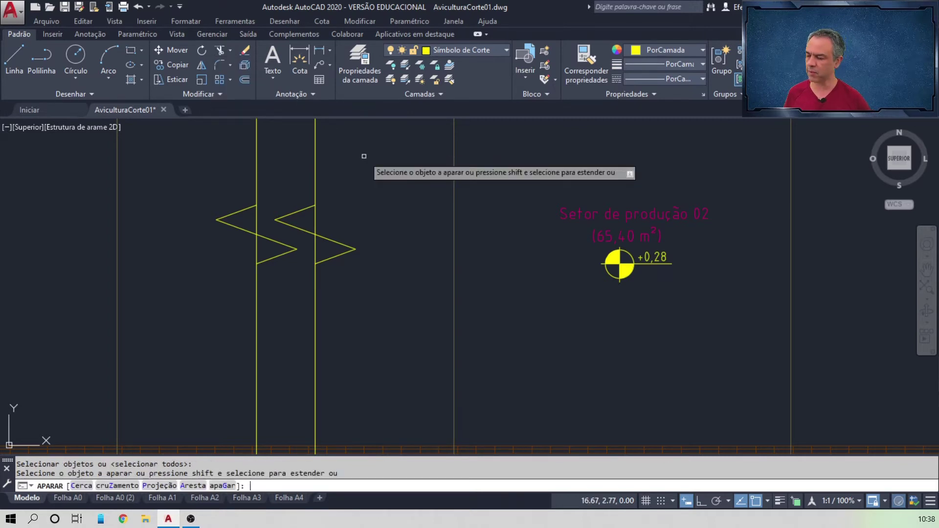
left_click(316, 218)
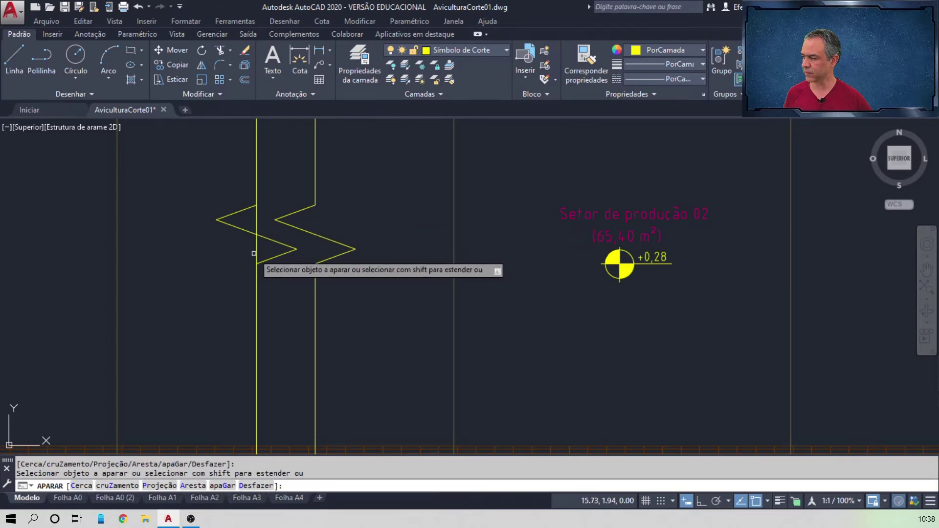
scroll(254, 216, "down", 5)
scroll(329, 304, "up", 5)
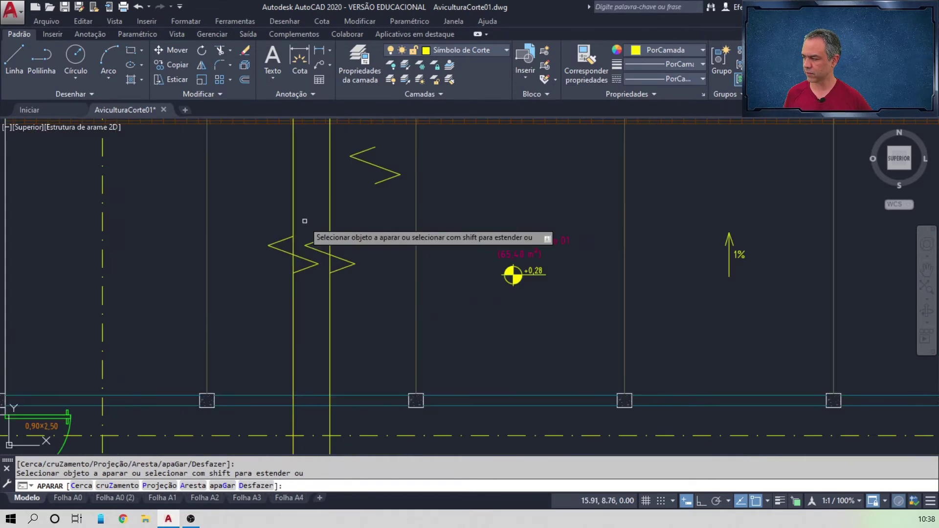
left_click(285, 259)
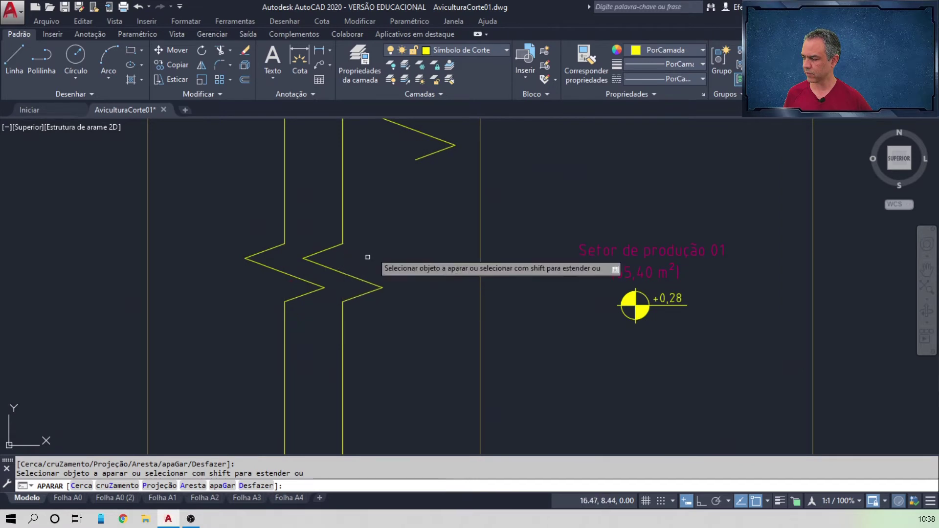
key("Return")
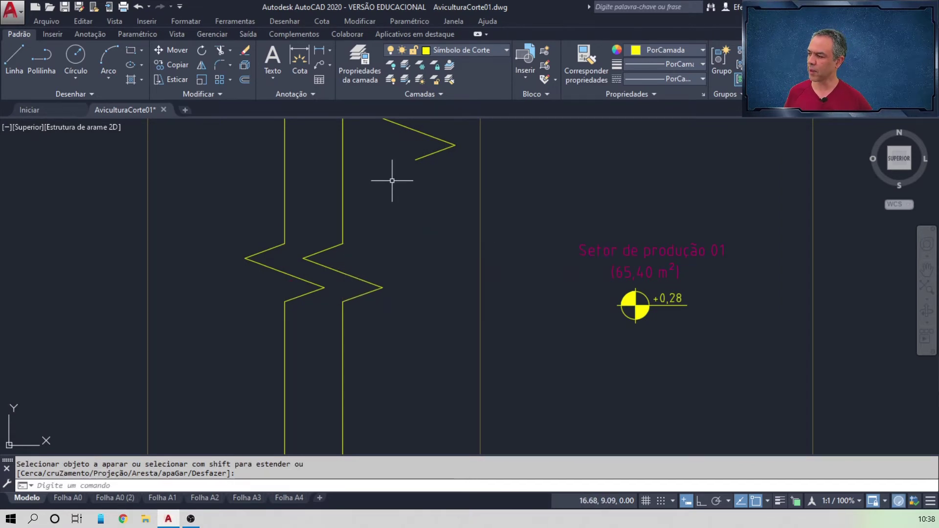
- Delete the original zigzag block beside the break lines near the upper wall of Setor de produção 01
key("Escape")
middle_click_drag(392, 181, 376, 271)
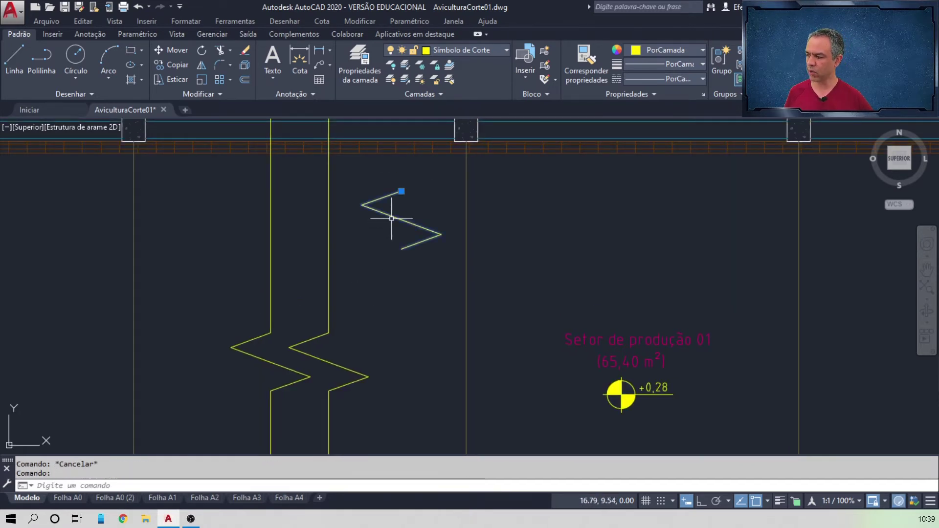
key("Delete")
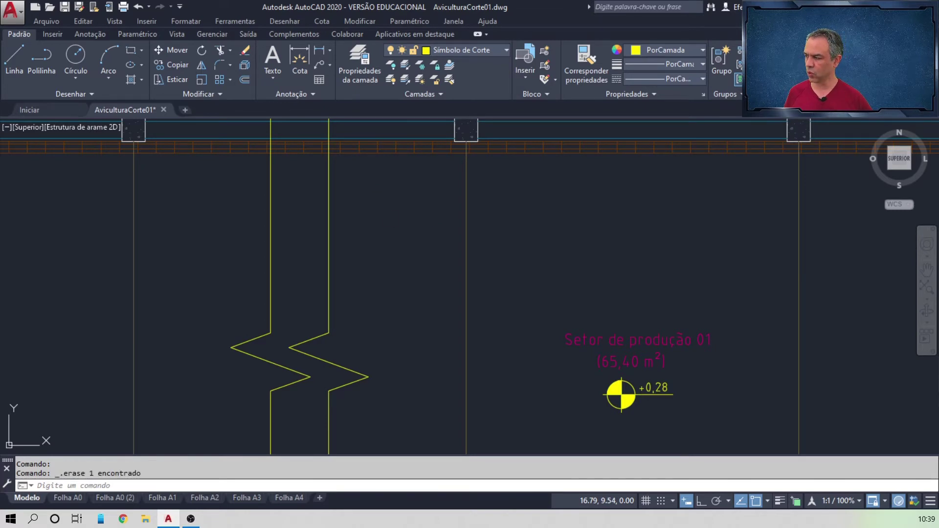
- Trim the red dashed line, outer edge, wall lines and brick hatch between the two break lines on the building's upper side
middle_click(392, 218)
middle_click(391, 218)
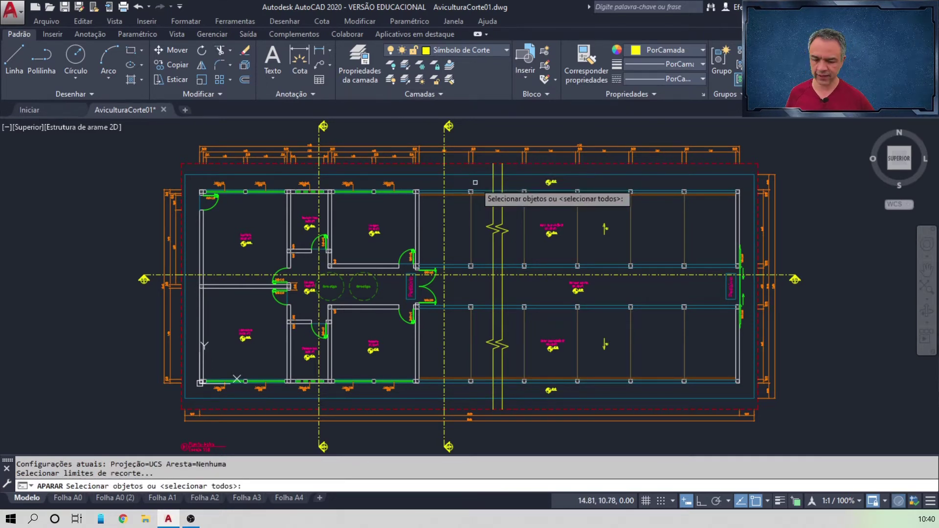
key("Return")
scroll(475, 182, "up", 8)
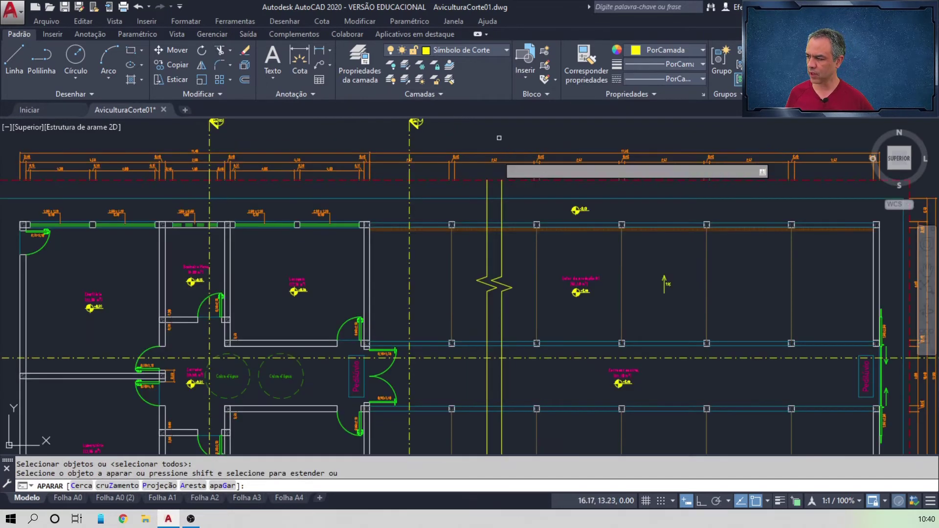
mouse_move(489, 215)
middle_mouse_down()
mouse_move(471, 182)
mouse_move(467, 141)
middle_mouse_up()
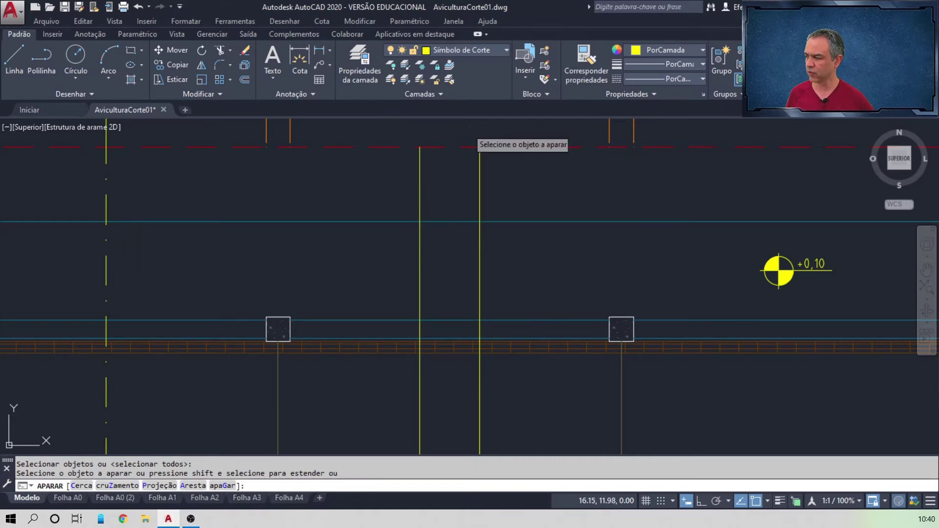
left_click(468, 129)
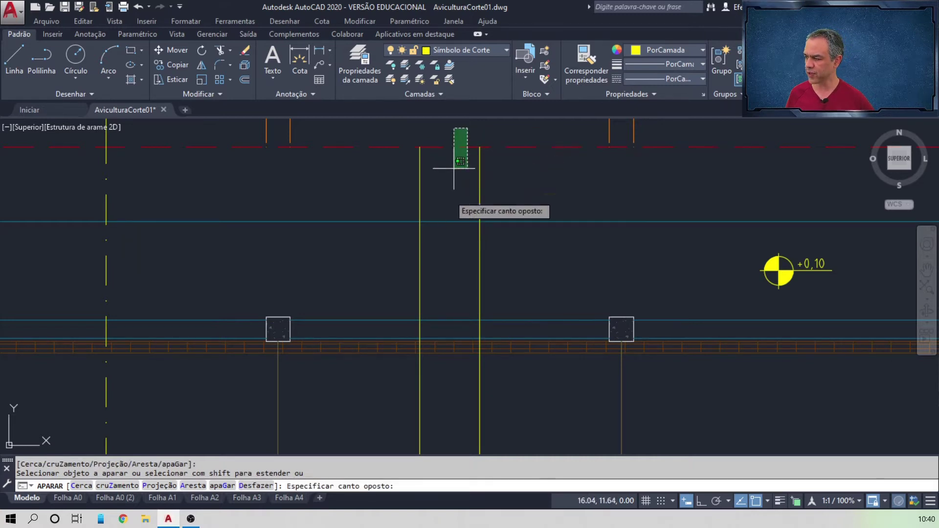
left_click(438, 390)
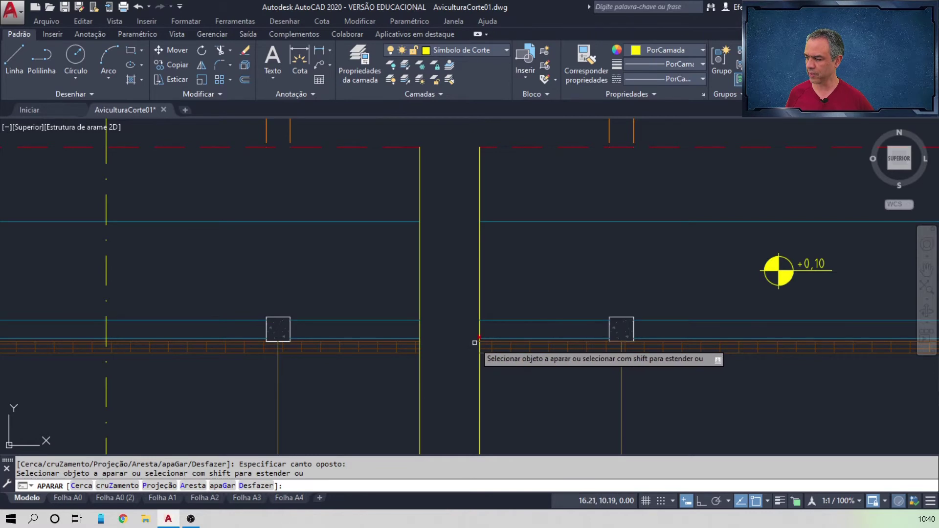
- Trim the central corridor's wall lines between the two break lines
scroll(459, 388, "down", 4)
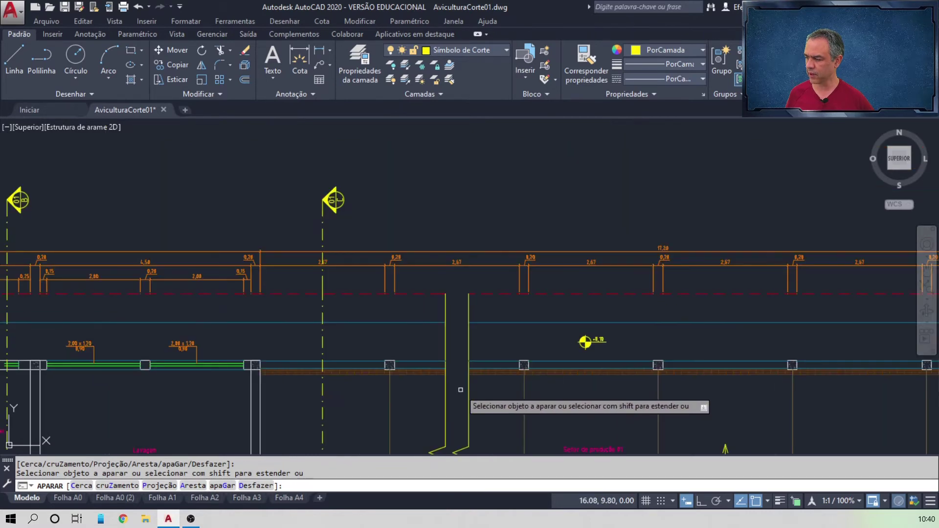
middle_click_drag(459, 391, 455, 155)
middle_click_drag(499, 329, 479, 226)
left_click(440, 203)
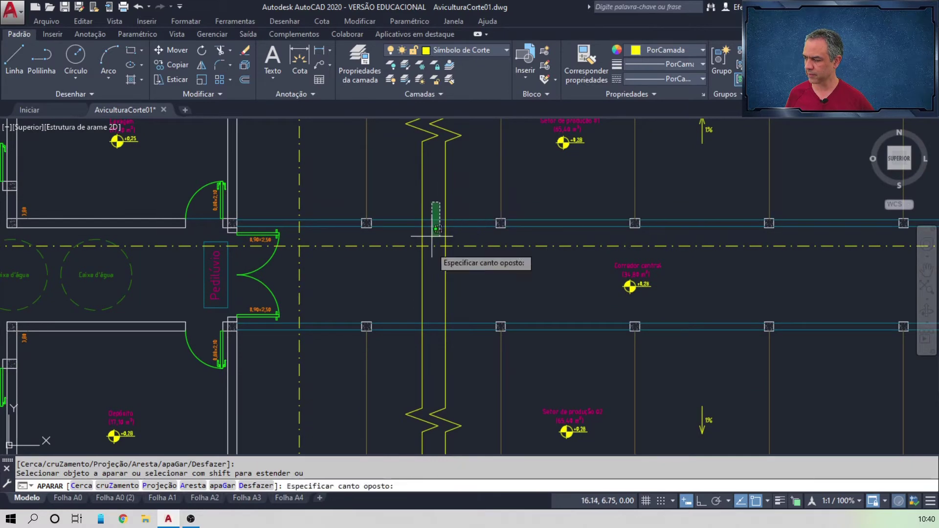
left_click(434, 346)
- Trim the brick hatch, wall lines, outer edge and red dashed line between the break lines on the building's lower side
middle_click_drag(474, 374, 436, 254)
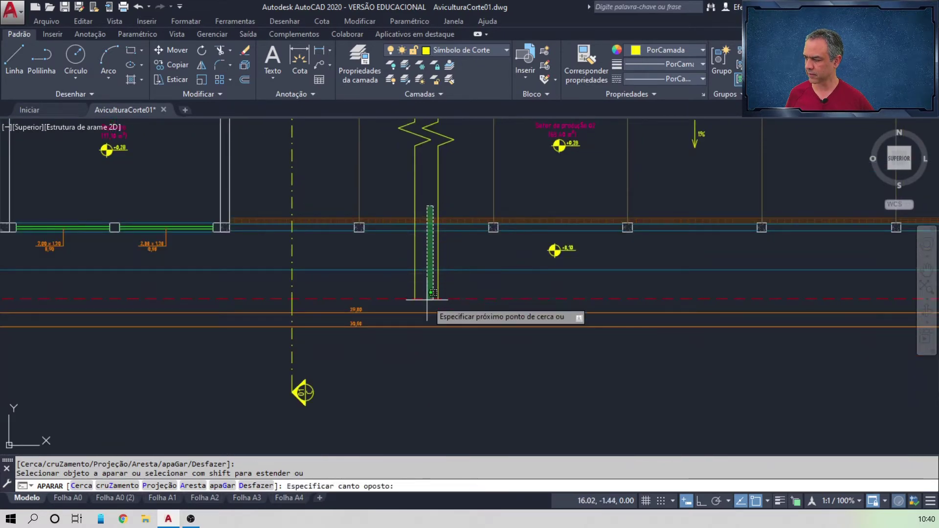
scroll(437, 225, "up", 6)
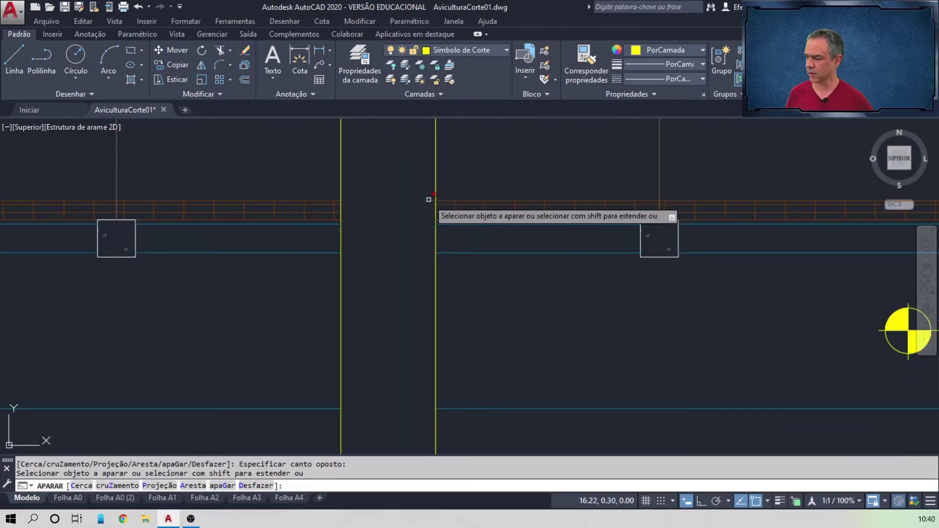
key("Return")
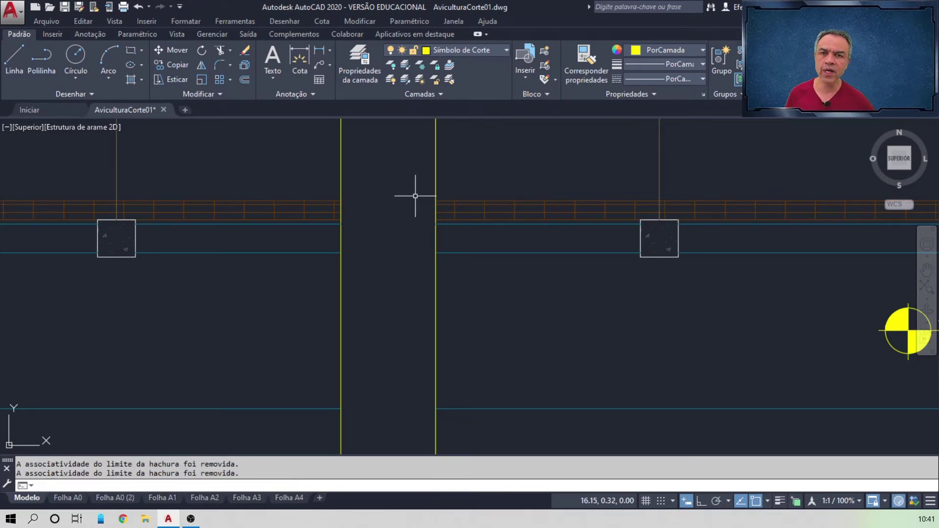
- Move both production-sector labels with their level marks, and the two outer level marks, from the first full bay after the break to the end bay
middle_click(416, 195)
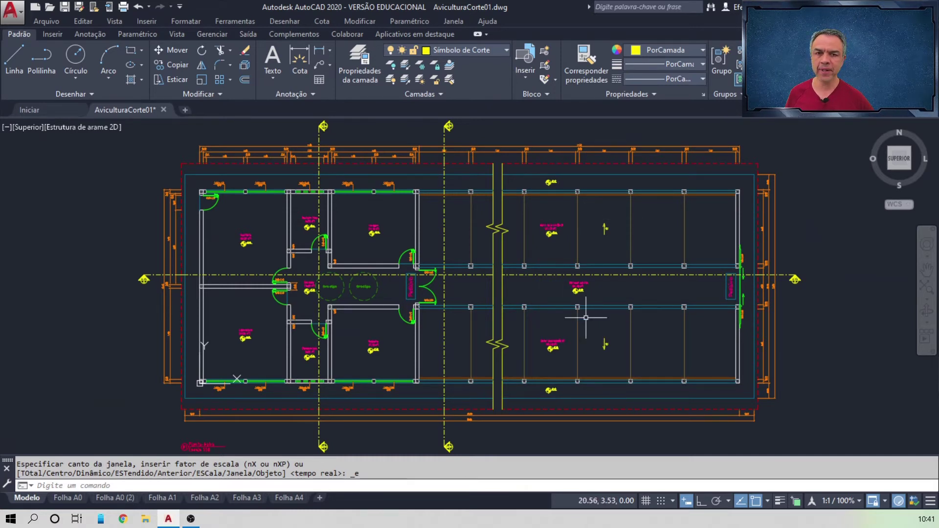
key("Escape")
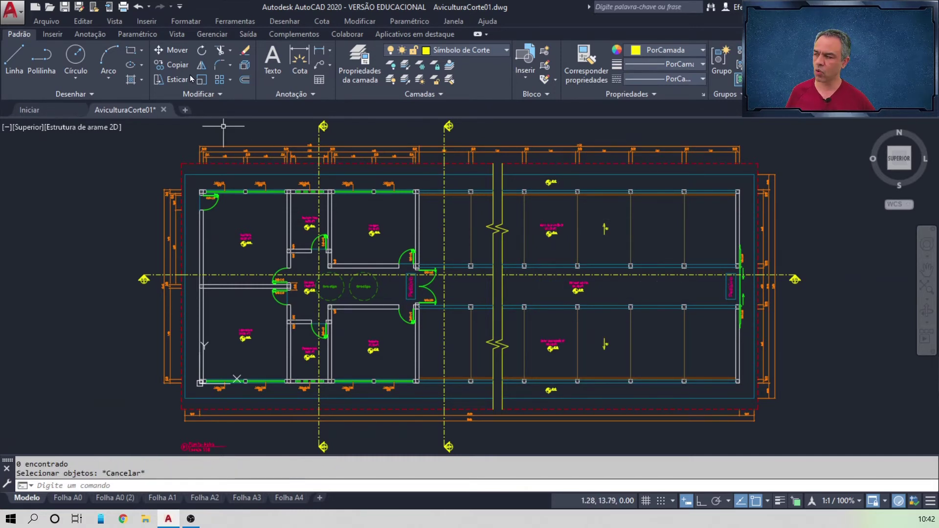
left_click(171, 50)
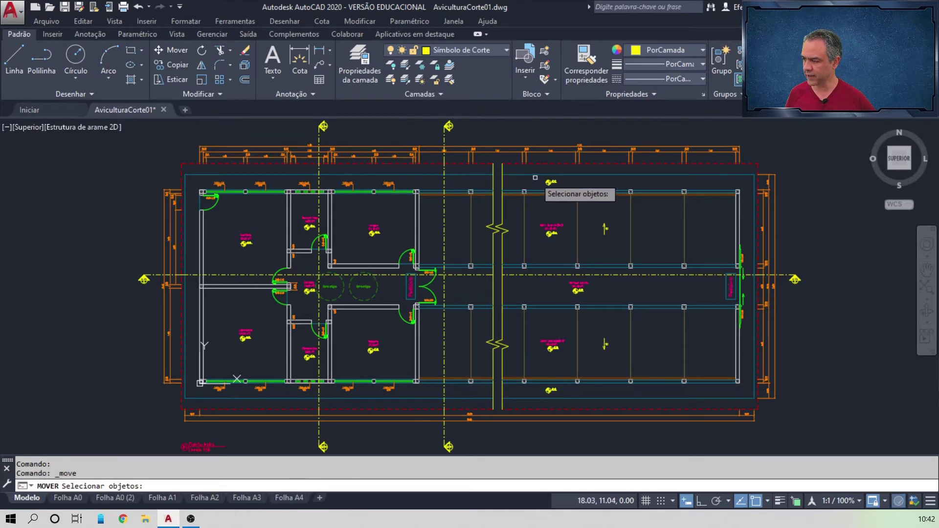
left_click(535, 177)
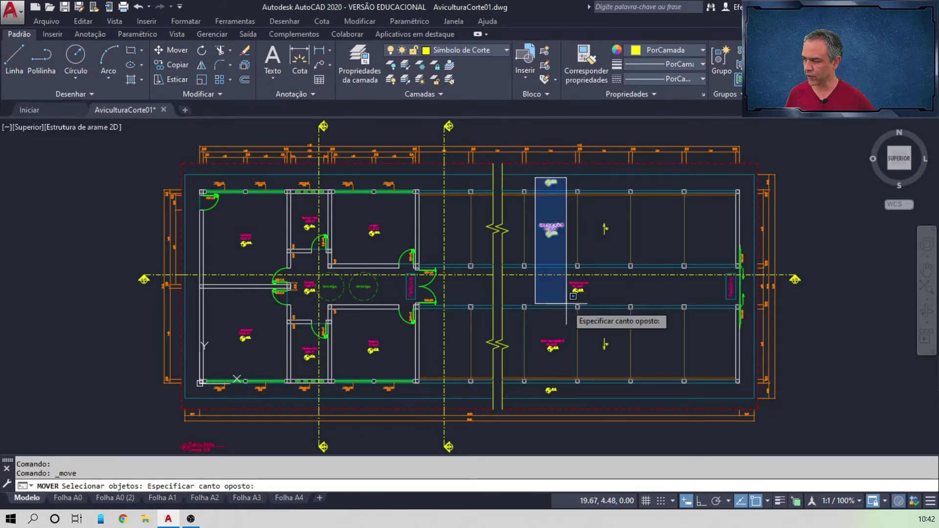
left_click(567, 397)
key("Return")
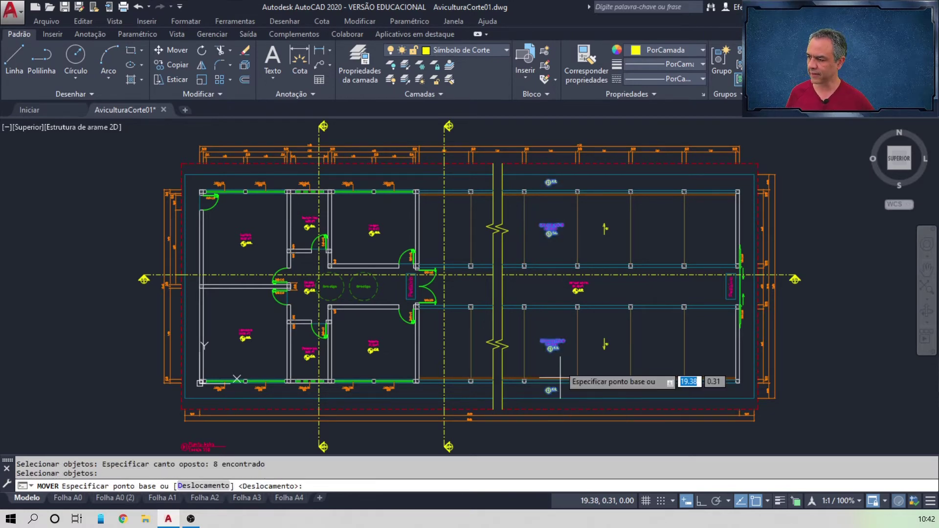
scroll(533, 272, "up", 5)
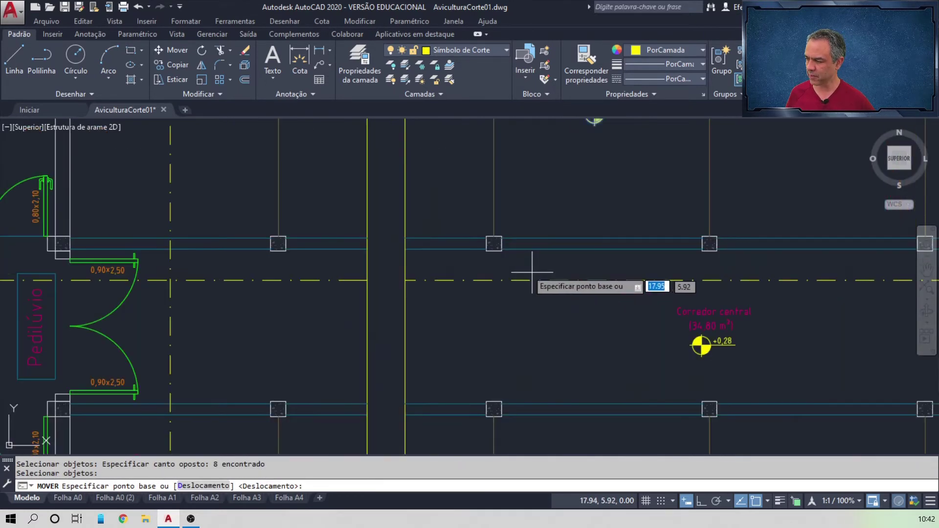
left_click(501, 251)
scroll(556, 288, "down", 3)
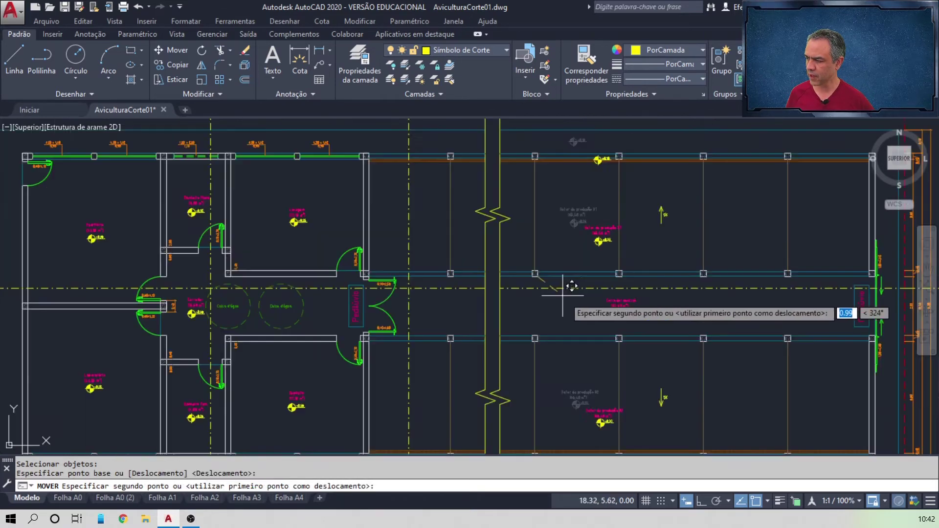
scroll(566, 296, "up", 3)
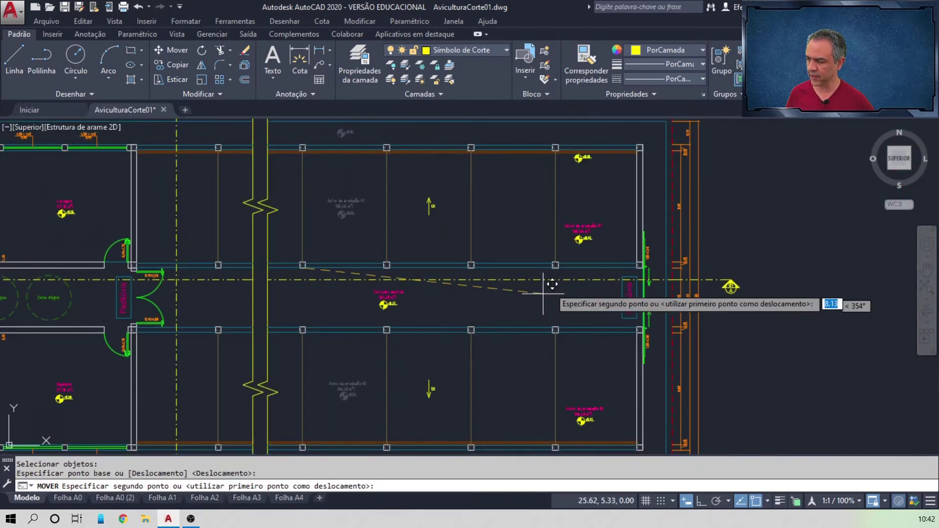
scroll(554, 277, "up", 2)
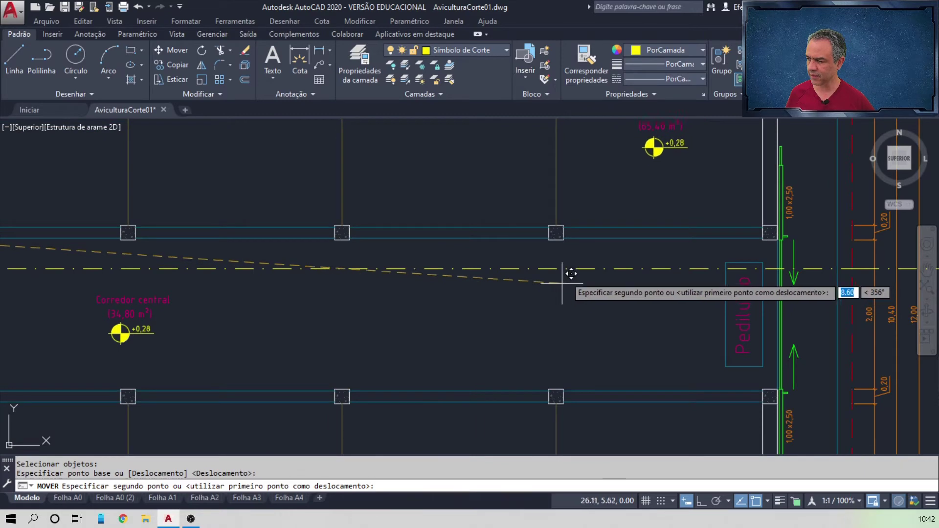
left_click(563, 240)
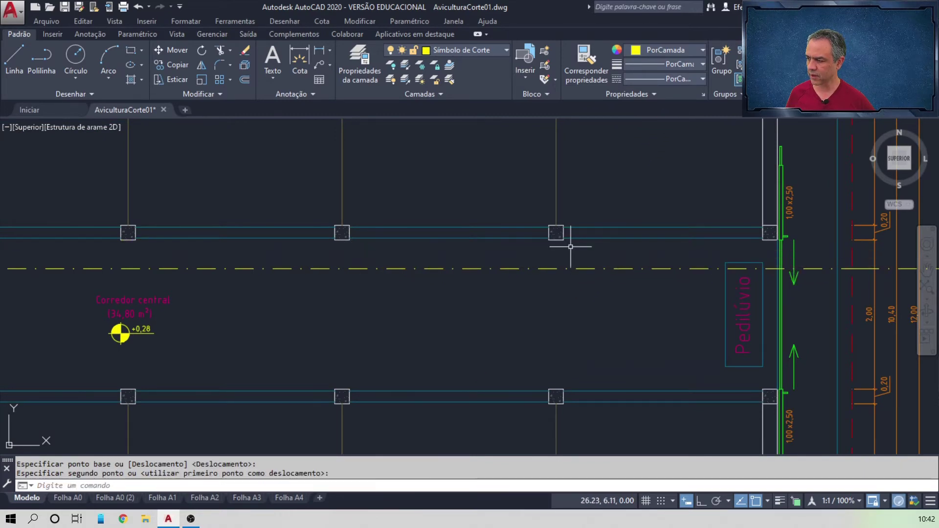
- Move the Corredor central label and its level mark along the corridor to the last intermediate column before the Pedilúvio, using the column as reference
middle_click(570, 247)
middle_click(569, 247)
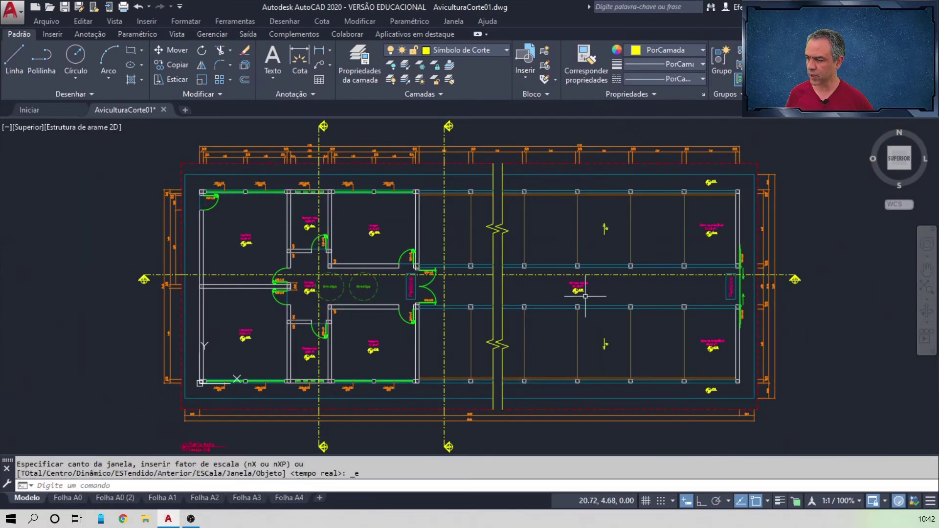
scroll(586, 296, "up", 8)
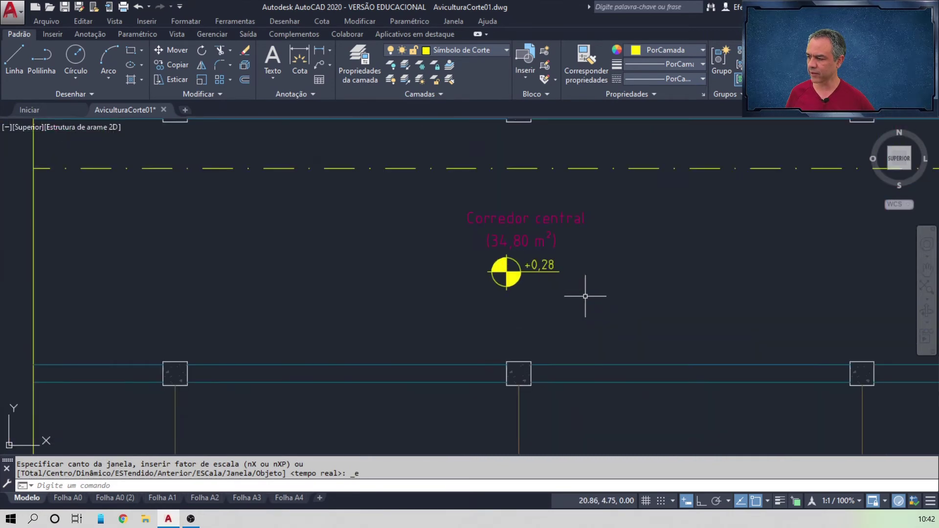
middle_click_drag(578, 287, 559, 319)
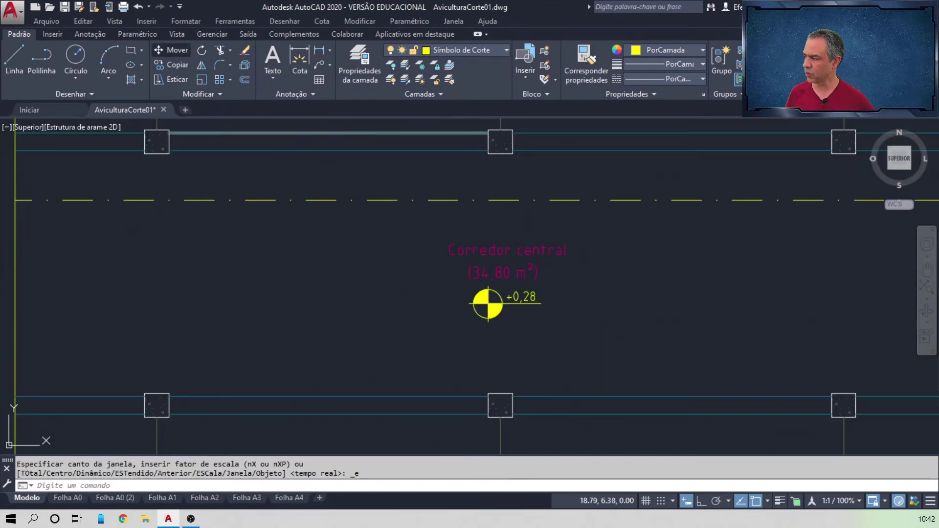
left_click(169, 50)
left_click(421, 227)
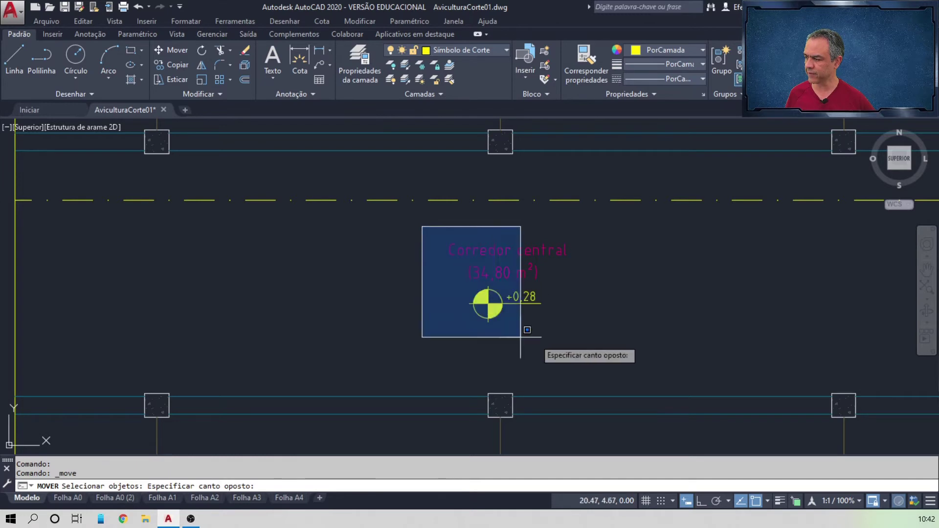
left_click(585, 340)
key("Return")
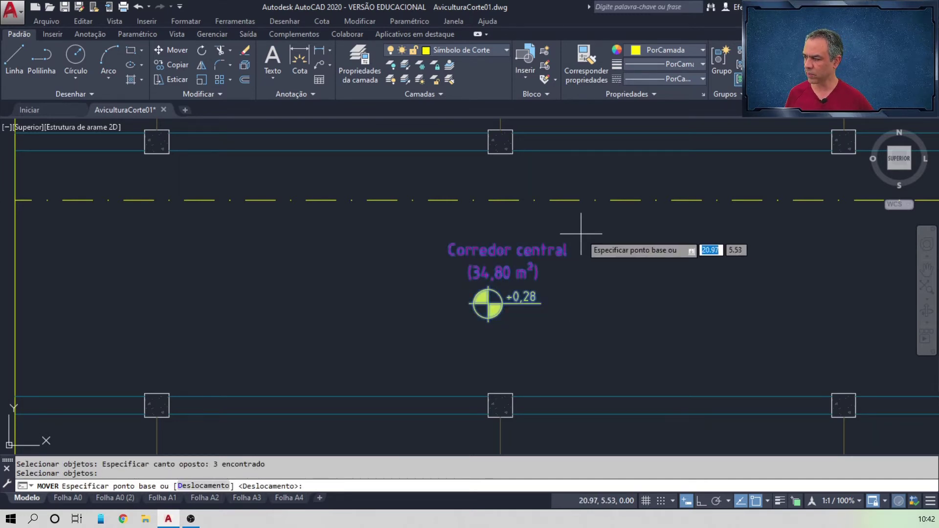
left_click(500, 155)
scroll(743, 190, "down", 4)
mouse_move(670, 193)
middle_mouse_down()
mouse_move(728, 205)
mouse_move(477, 205)
mouse_move(460, 224)
middle_mouse_up()
scroll(452, 215, "up", 4)
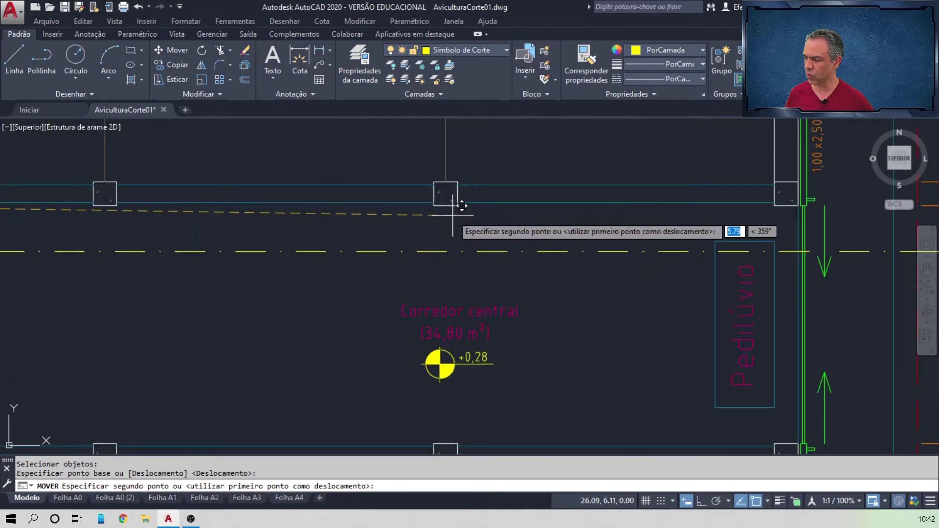
left_click(447, 208)
- Move the 1% slope arrow of Setor de produção 01 into the end bay, above the sector label and centred in the bay
scroll(446, 206, "down", 4)
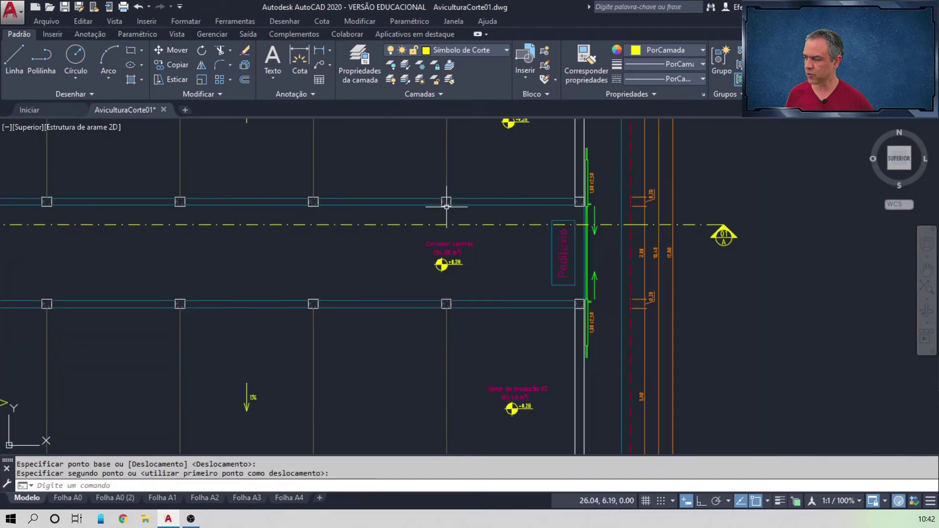
scroll(446, 206, "down", 2)
scroll(353, 166, "up", 4)
middle_click_drag(407, 258, 309, 249)
left_click(178, 54)
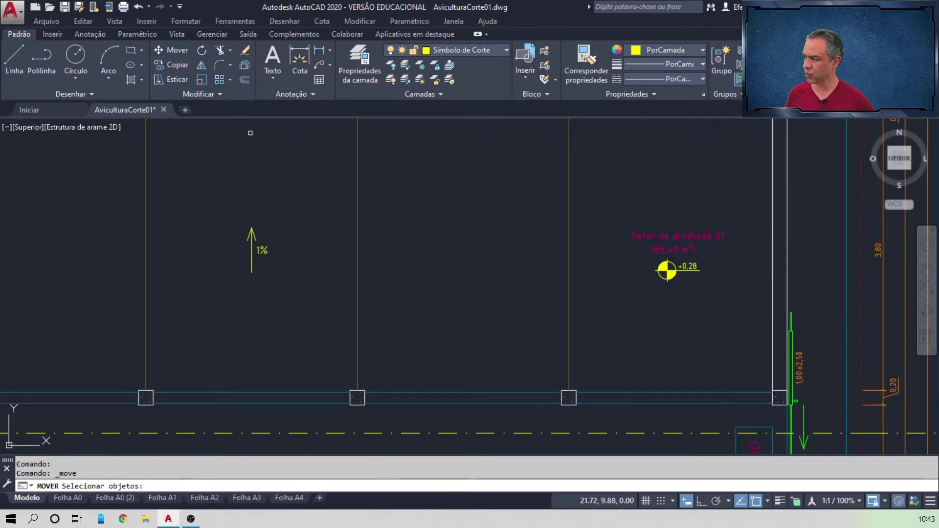
left_click(224, 214)
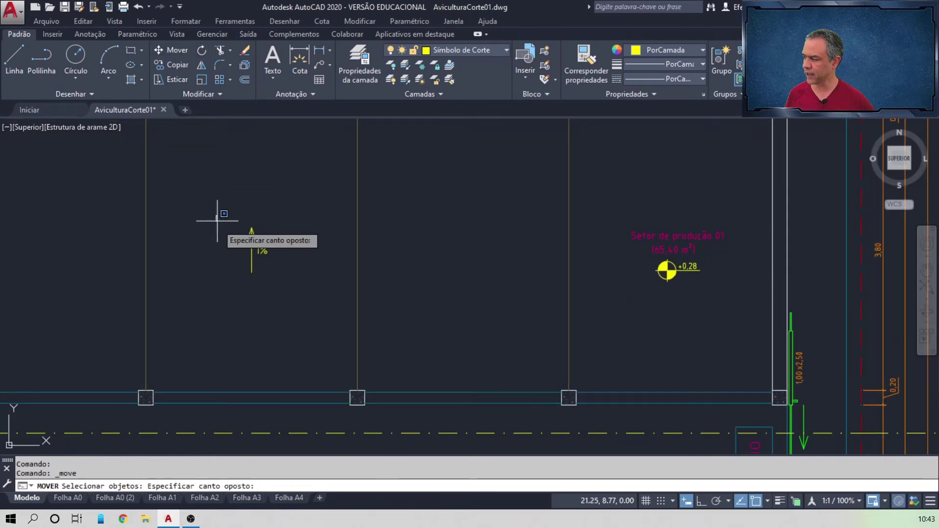
left_click(304, 317)
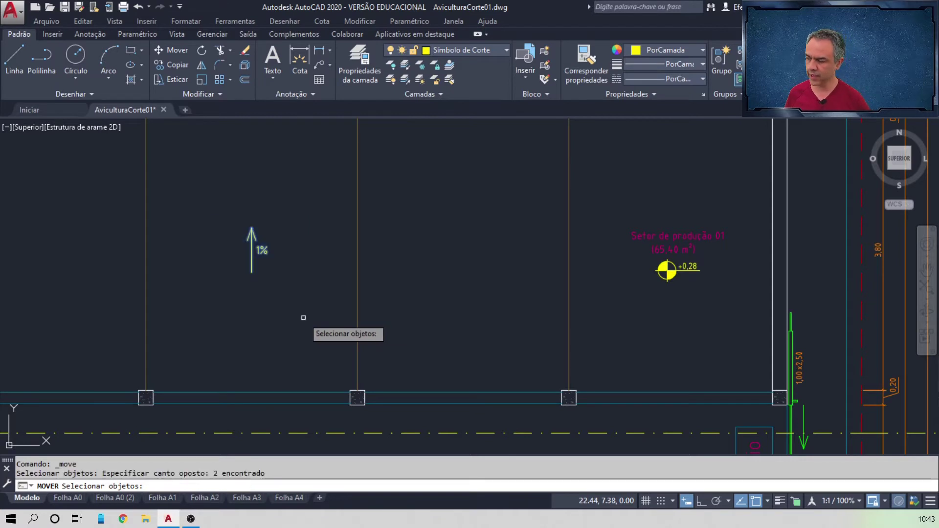
key("Return")
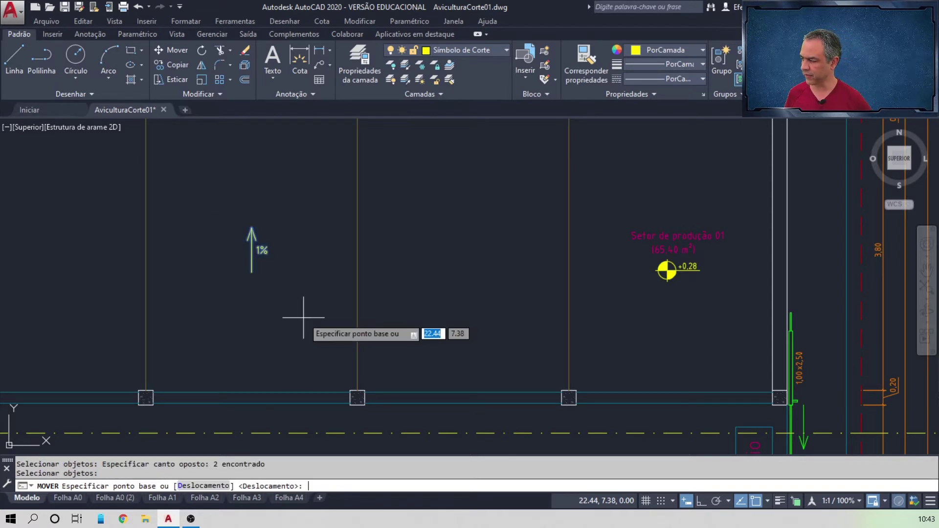
left_click(251, 249)
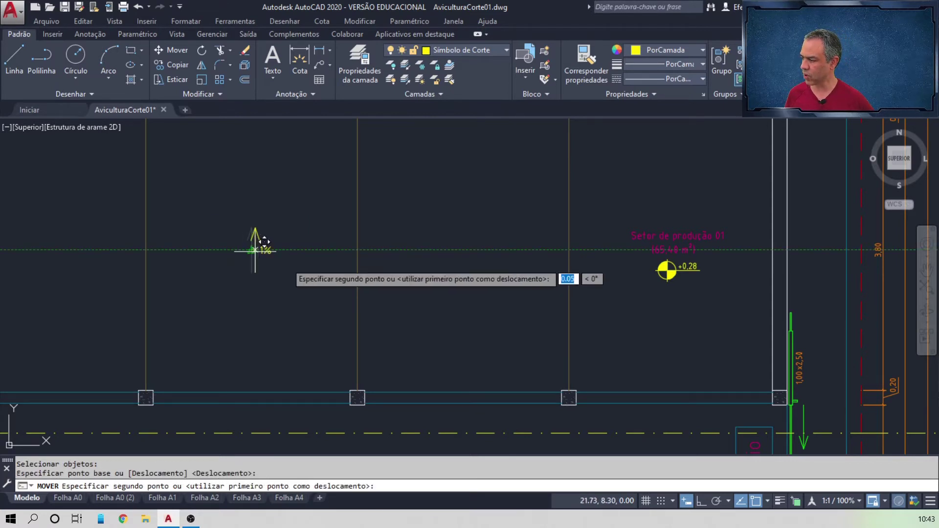
middle_click_drag(661, 180, 447, 232)
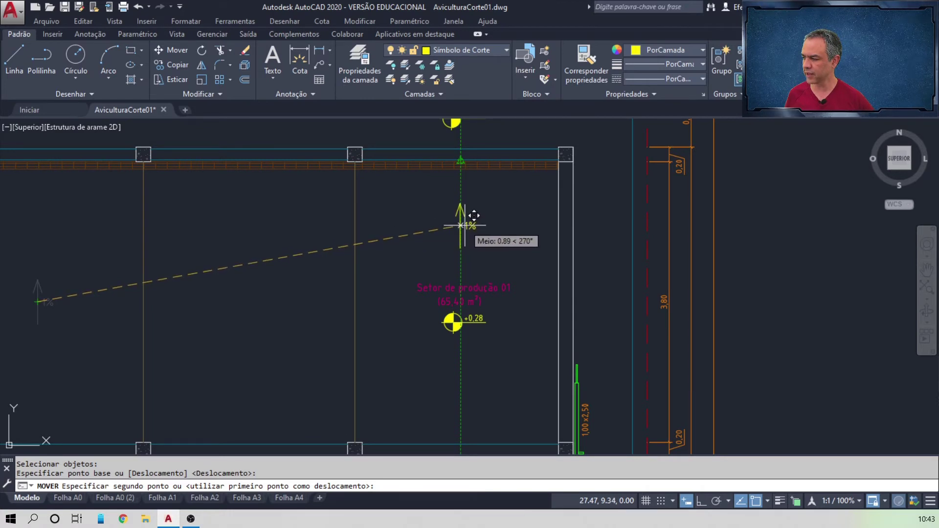
left_click(460, 226)
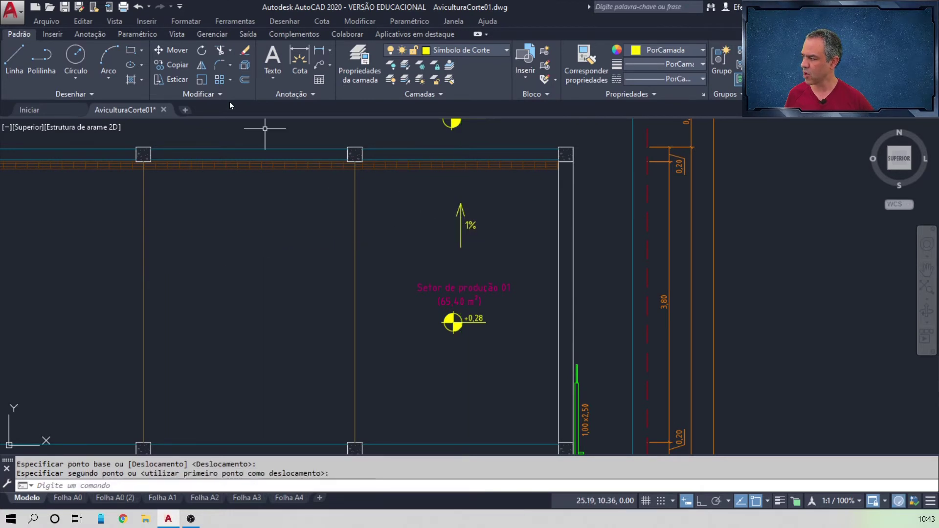
- Mirror the 1% slope arrow across the central corridor's horizontal midline into Setor de produção 02, keeping the original
left_click(201, 66)
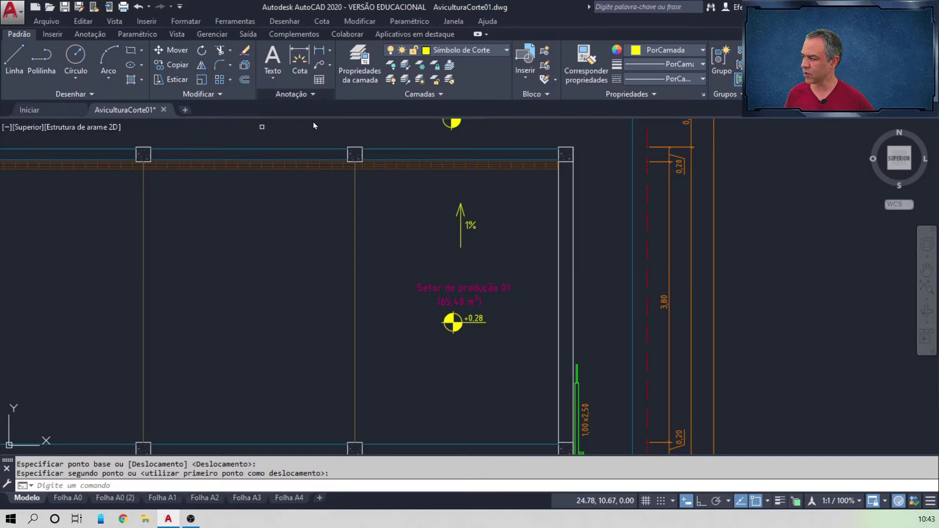
left_click(432, 185)
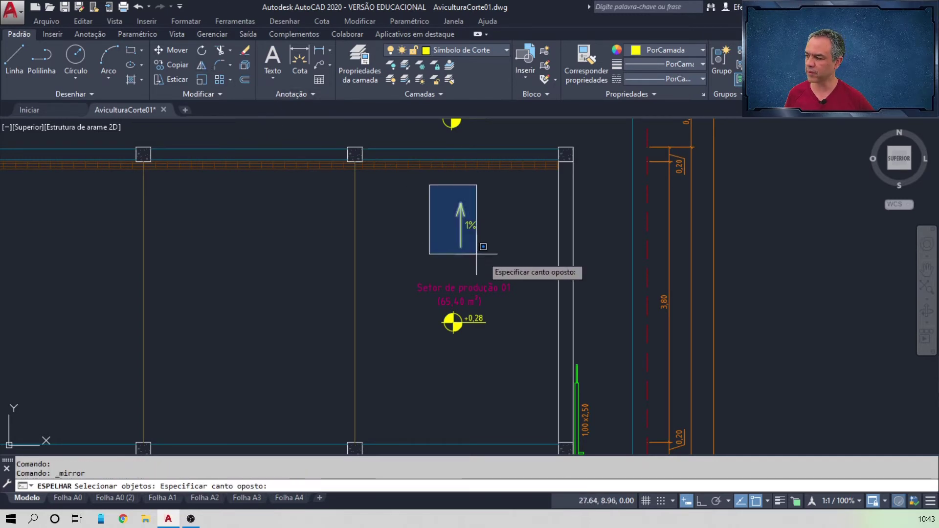
left_click(492, 258)
key("Return")
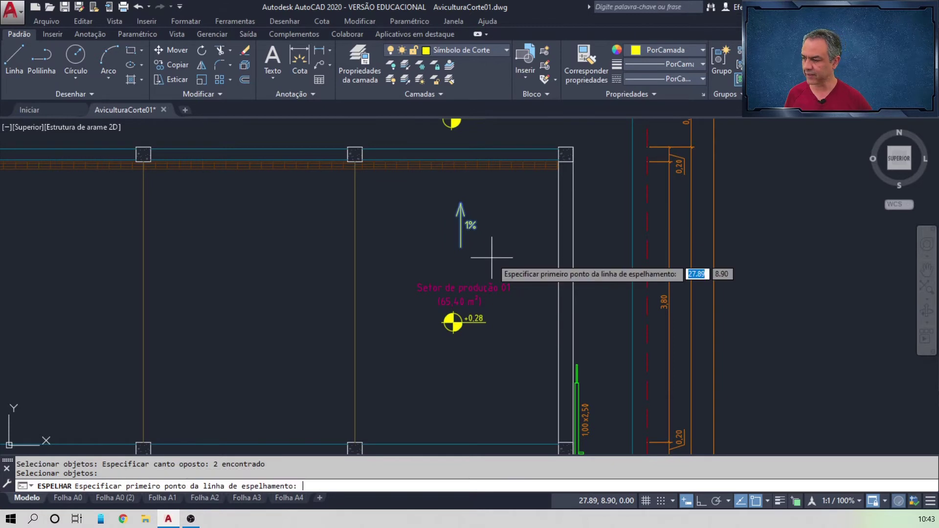
scroll(491, 258, "down", 2)
middle_click_drag(488, 335, 417, 185)
scroll(424, 300, "up", 2)
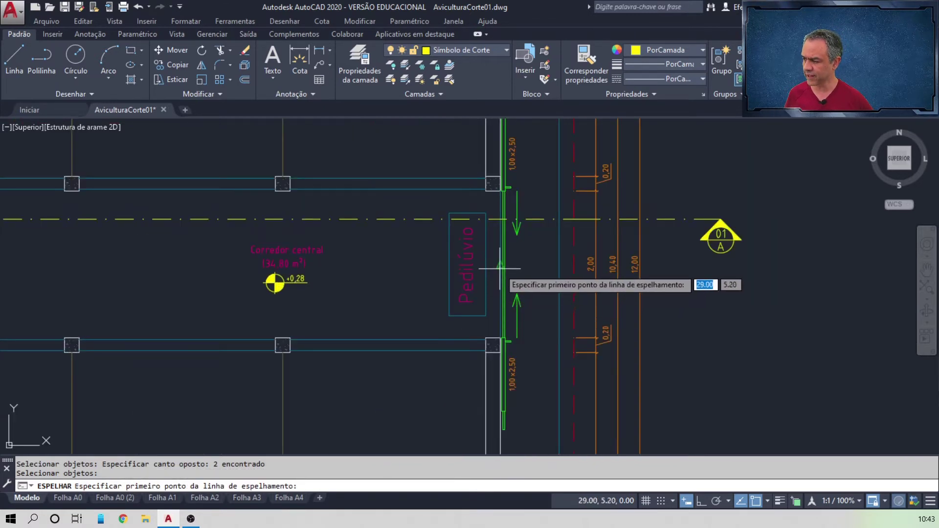
left_click(500, 265)
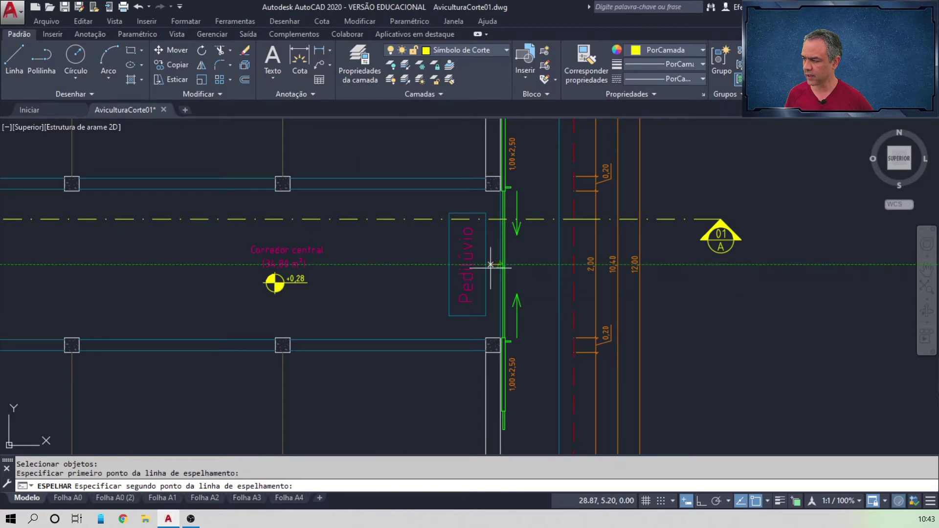
left_click(374, 264)
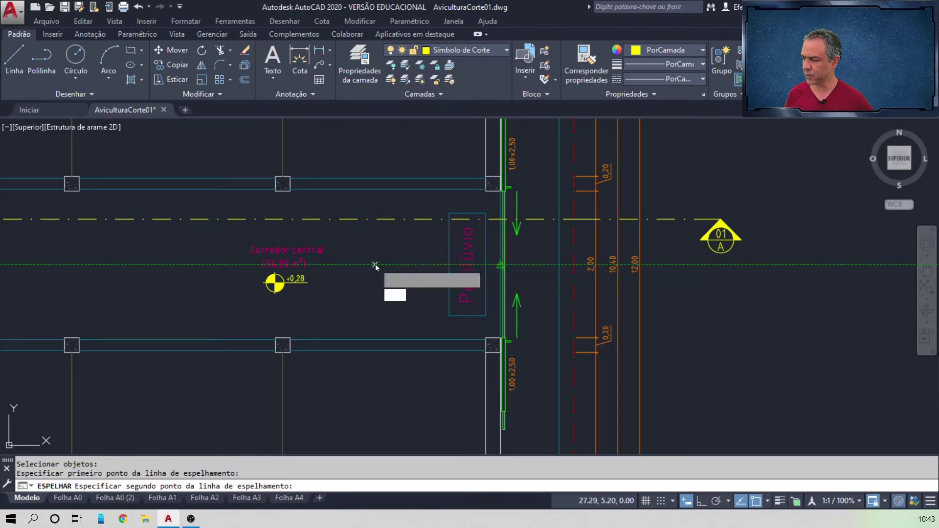
left_click(405, 307)
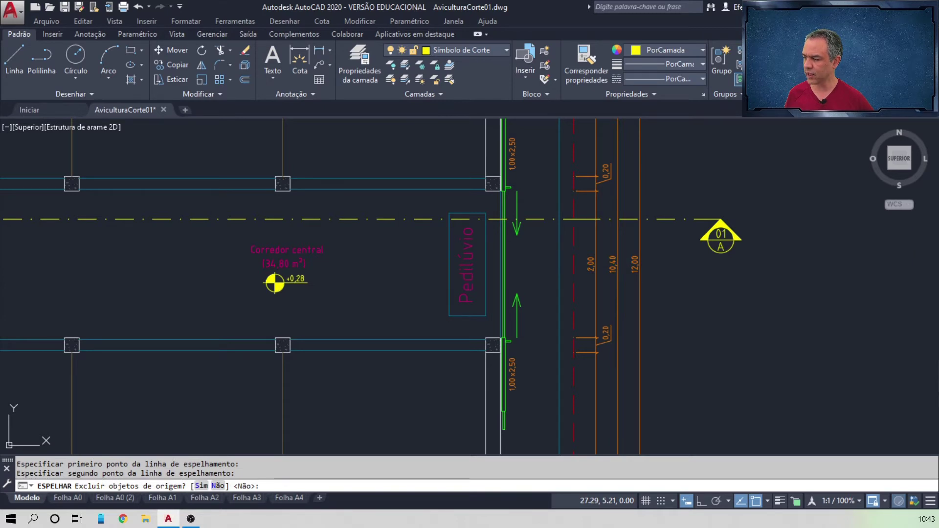
- Delete the old 1% slope arrow in the middle of Setor de produção 02
scroll(375, 279, "down", 4)
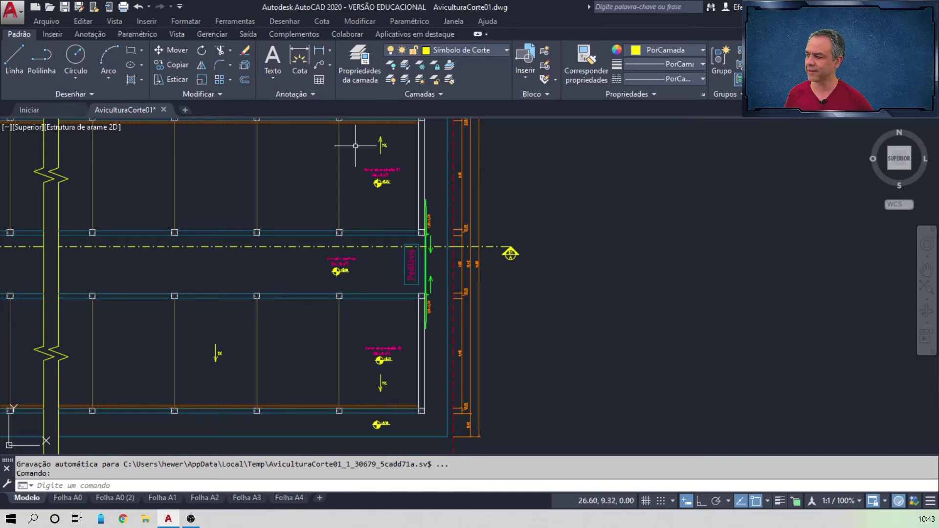
left_click(204, 336)
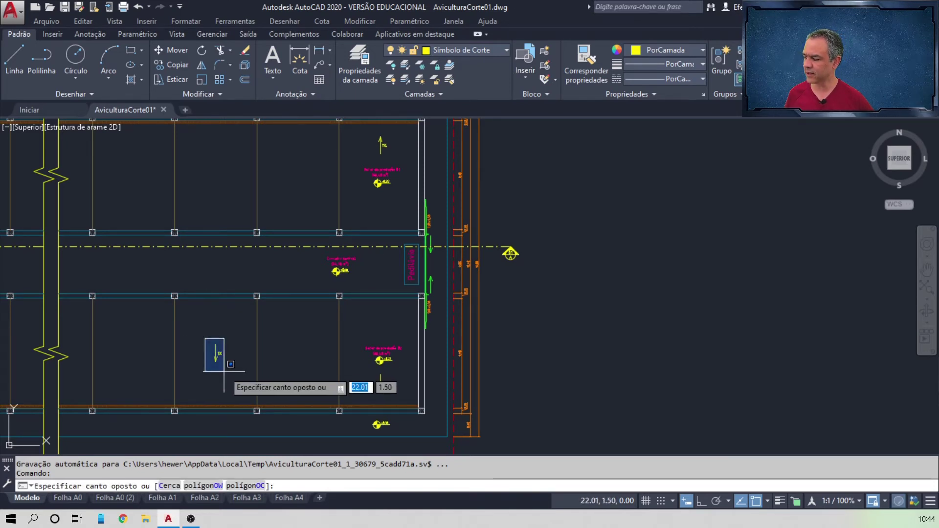
left_click(229, 375)
key("Delete")
middle_click(230, 375)
middle_click(229, 375)
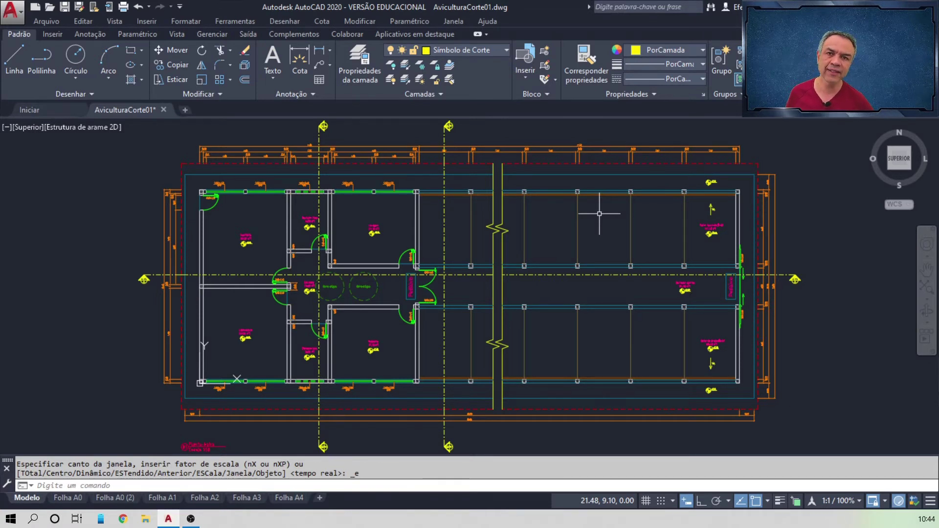
key("Escape")
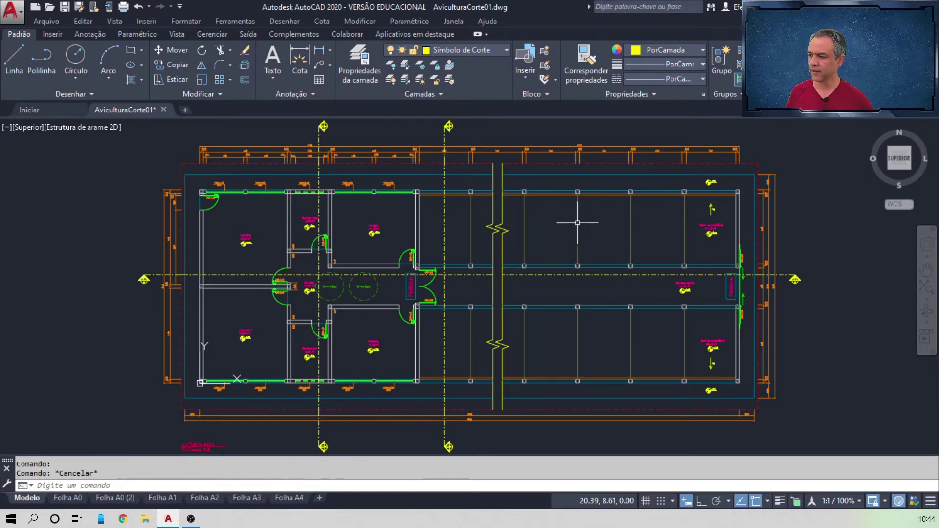
- Explode the two column arrays of the production sectors, above and below the central corridor, into individual columns
scroll(428, 189, "up", 2)
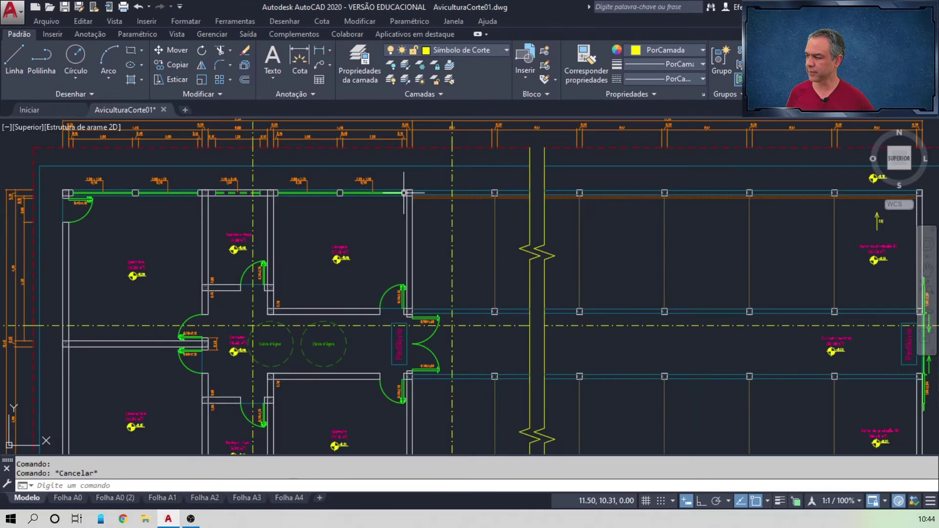
left_click(406, 192)
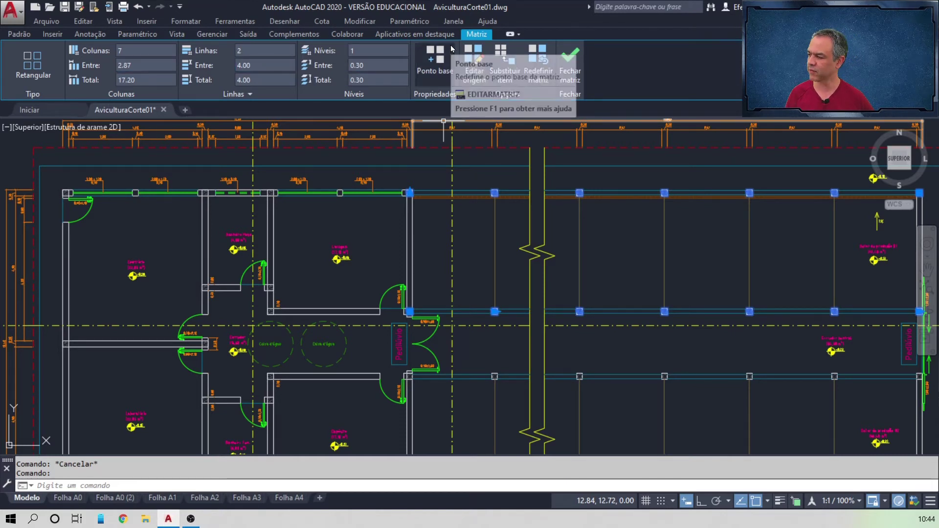
key("Escape")
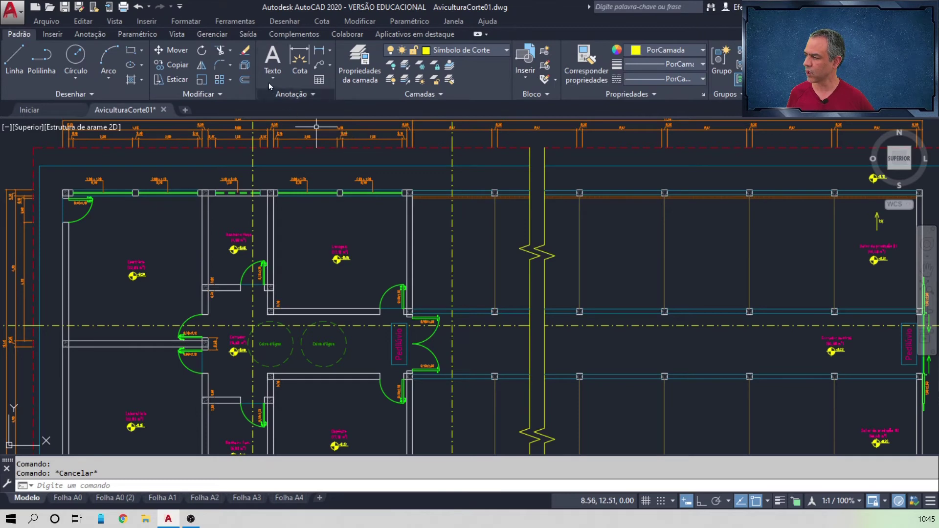
left_click(246, 68)
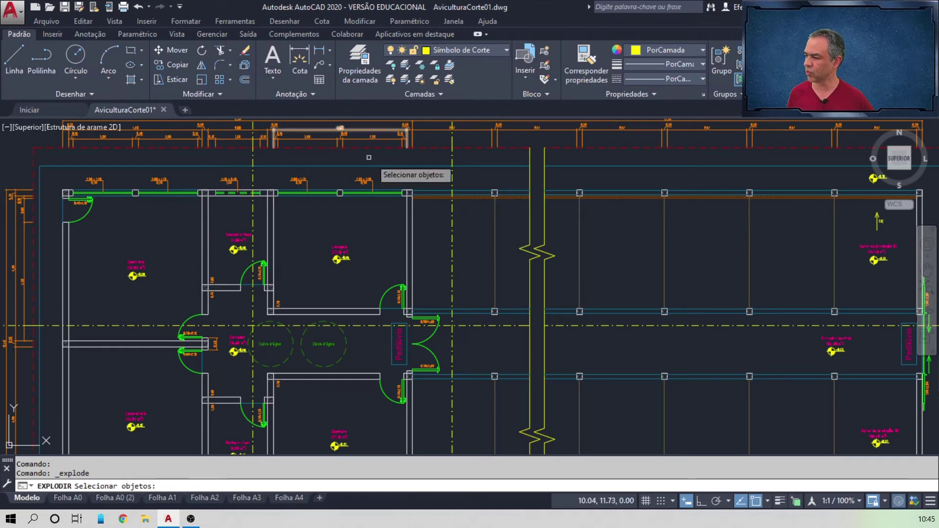
scroll(421, 179, "up", 4)
scroll(421, 179, "up", 2)
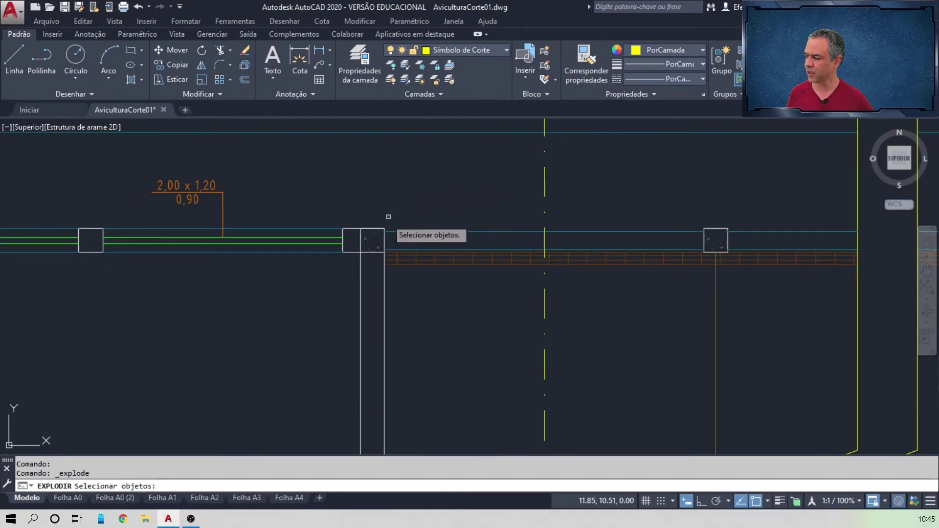
left_click(377, 228)
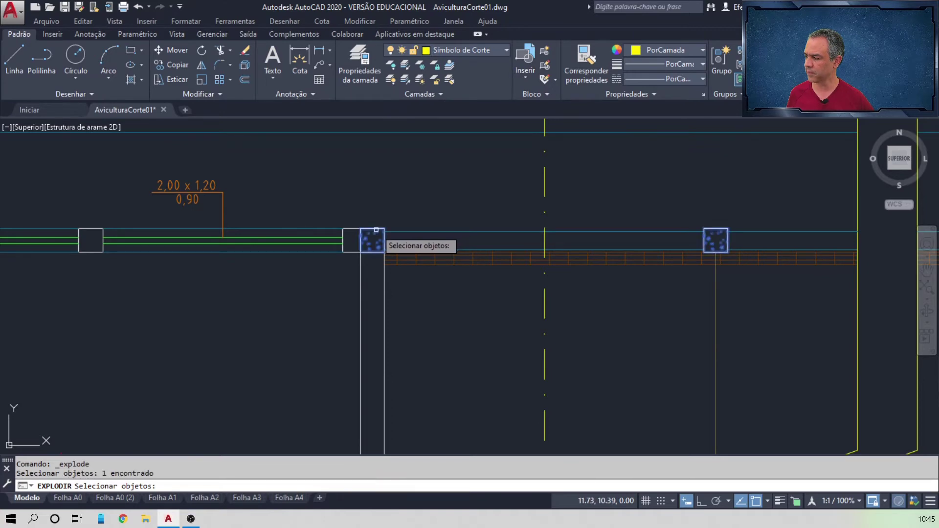
scroll(450, 306, "down", 5)
scroll(417, 323, "up", 6)
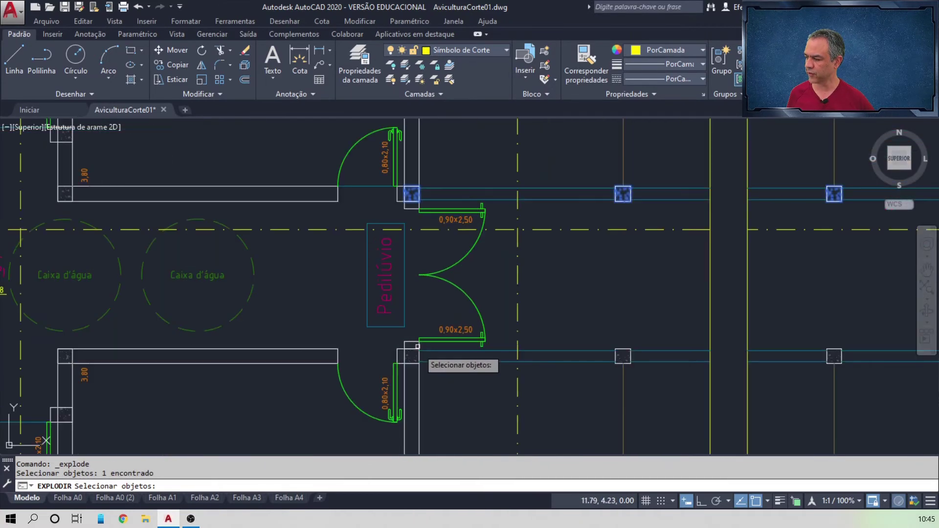
left_click(411, 356)
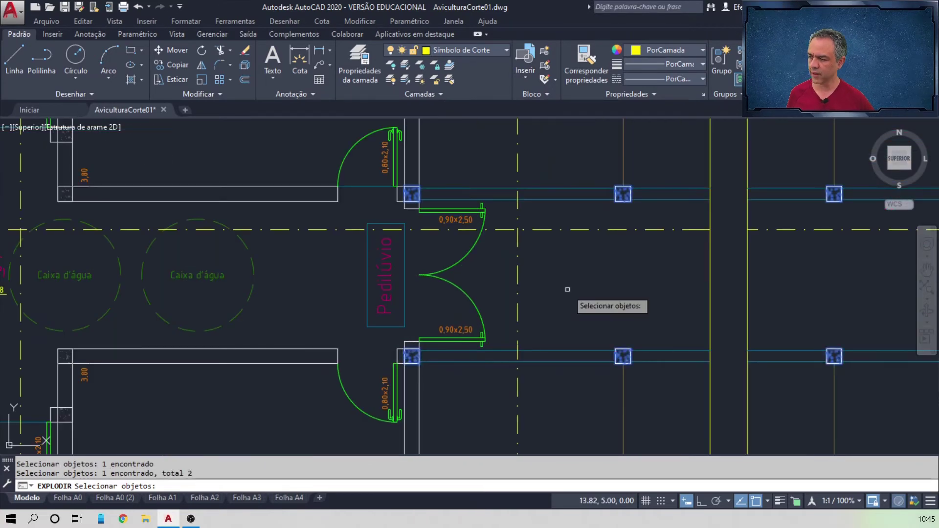
key("Return")
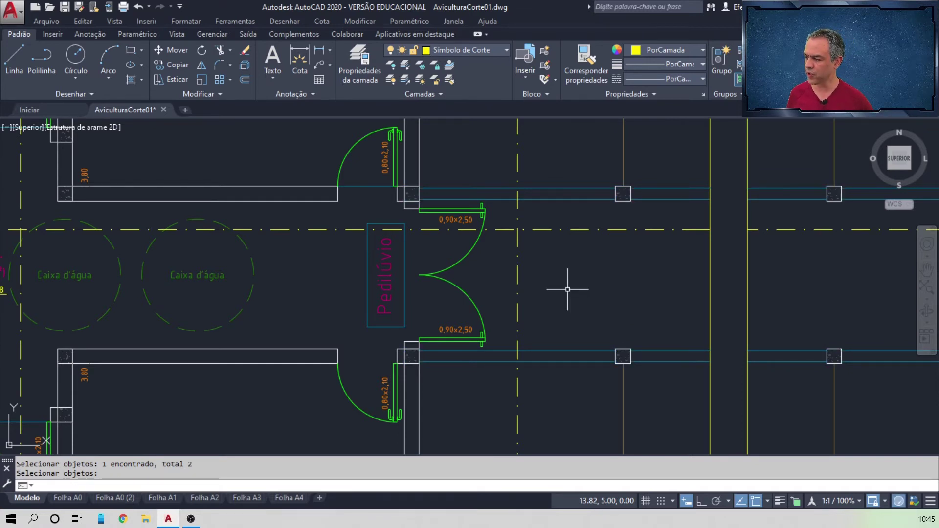
- Check that a single column on the corridor's lower side can be selected separately, and view the whole plan
key("Return")
left_click(622, 357)
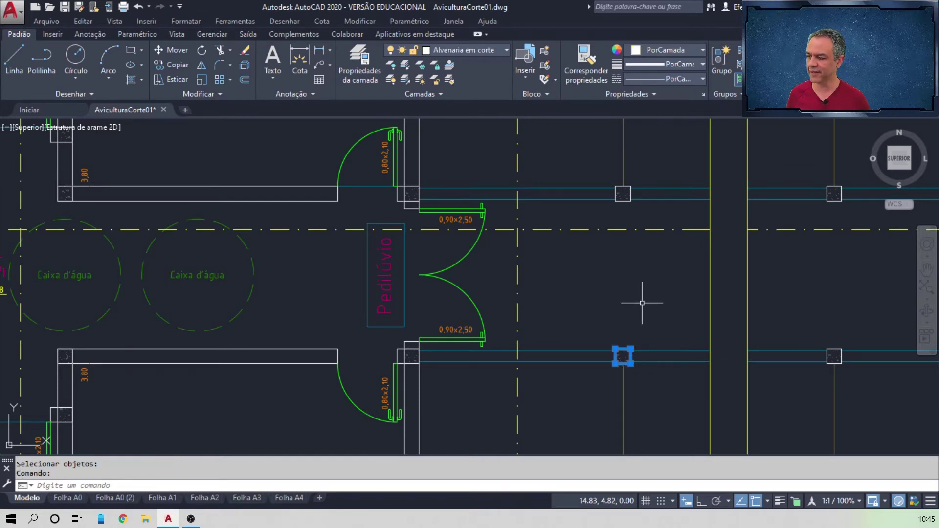
key("Escape")
scroll(642, 303, "up", 2)
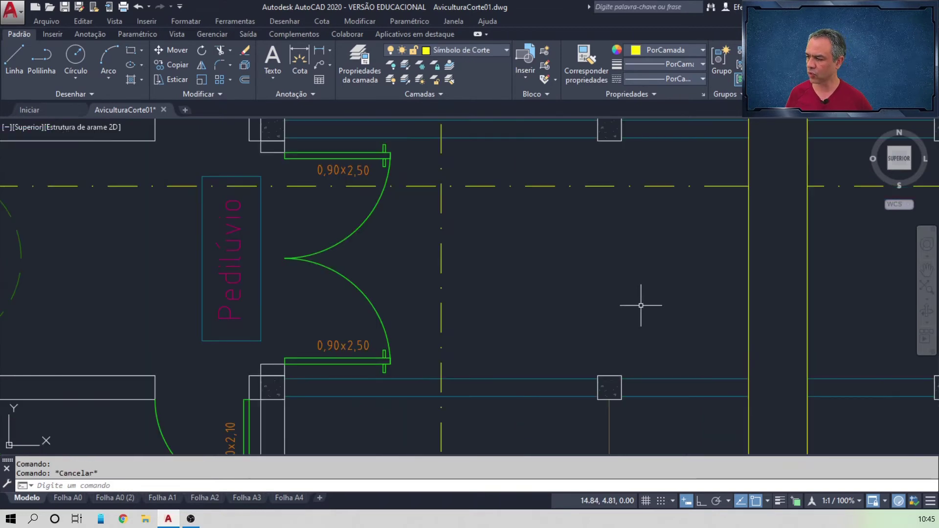
scroll(642, 302, "down", 2)
scroll(642, 303, "down", 1)
scroll(419, 290, "down", 5)
left_click(611, 314)
key("Escape")
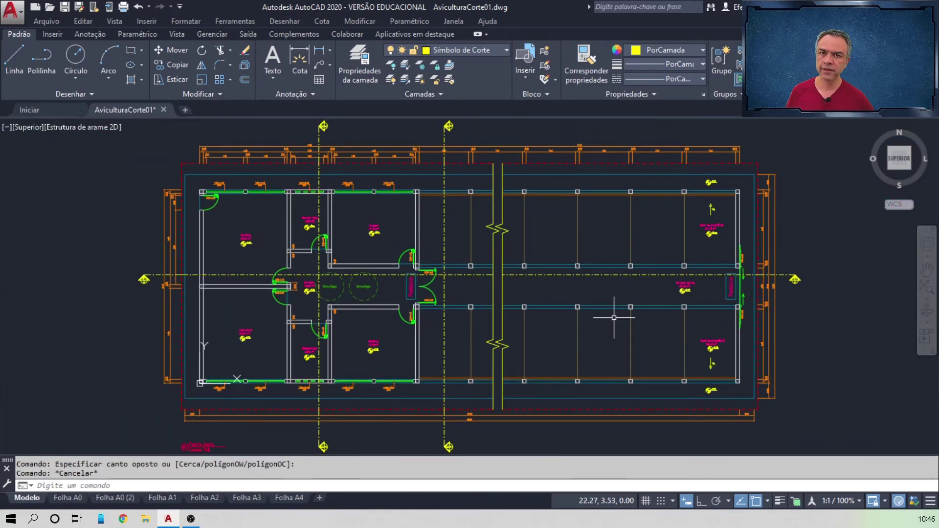
- Delete the intermediate columns, bay division lines and connecting segments between the break lines and the end bay in both production sectors
left_click(519, 180)
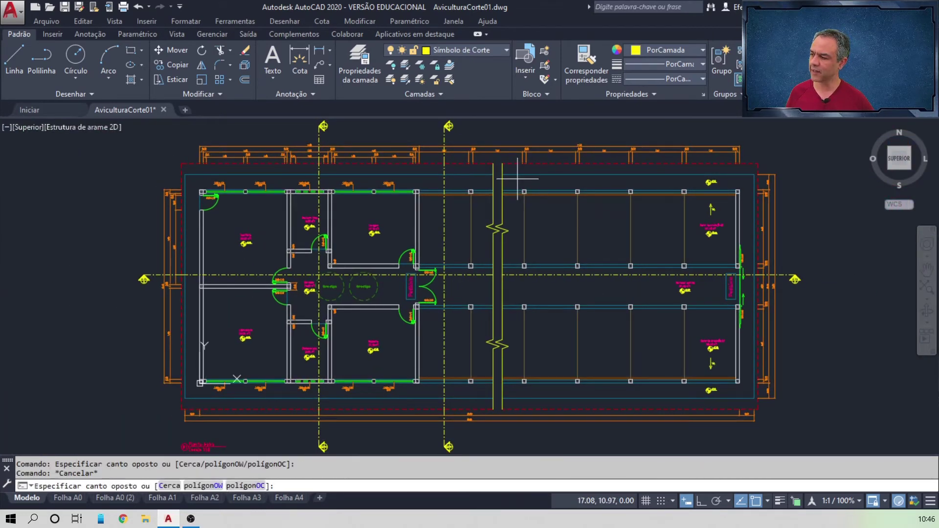
left_click(674, 399)
left_click(665, 186)
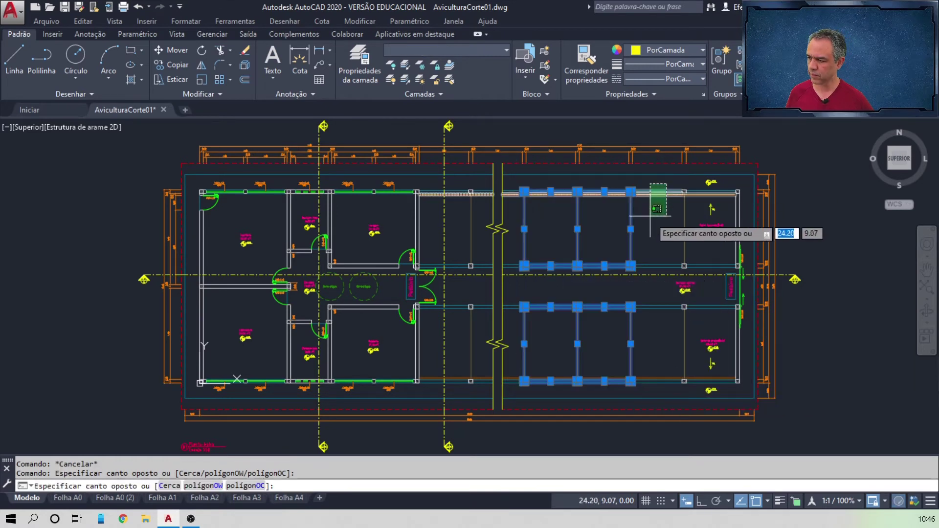
left_click(649, 288)
left_click(660, 294)
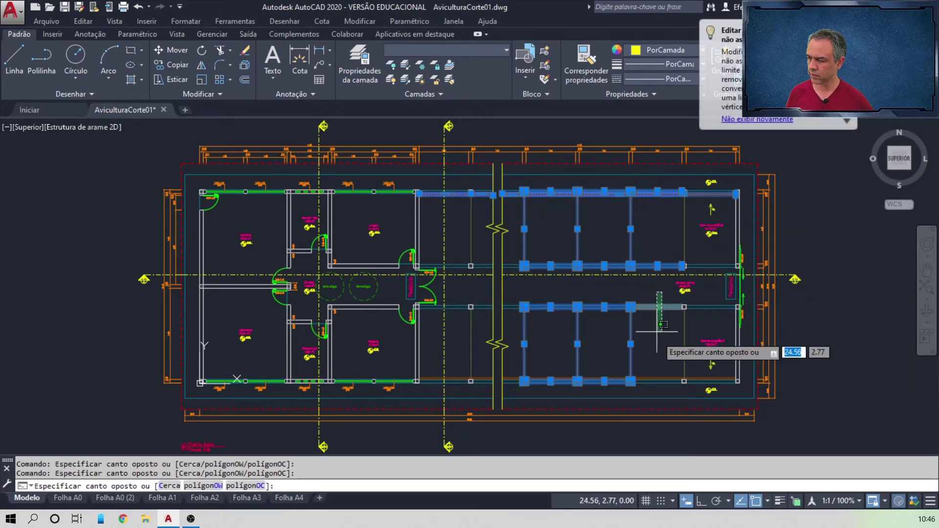
left_click(641, 398)
key("Delete")
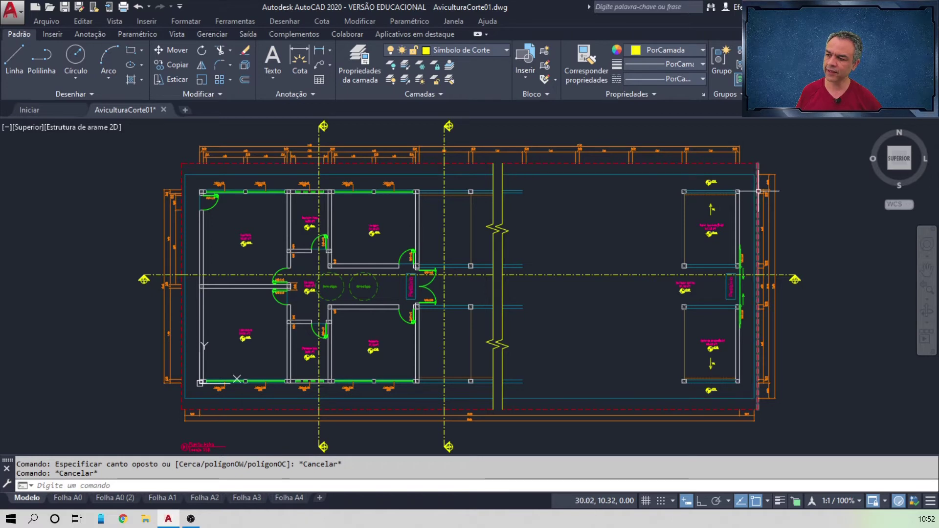
- Explode the cyan outline surrounding the building into separate lines
mouse_move(758, 191)
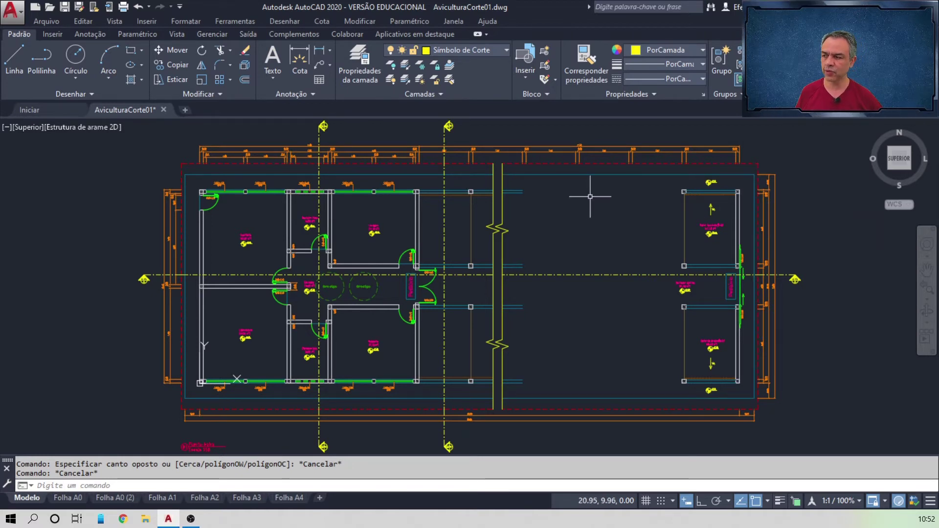
mouse_move(599, 174)
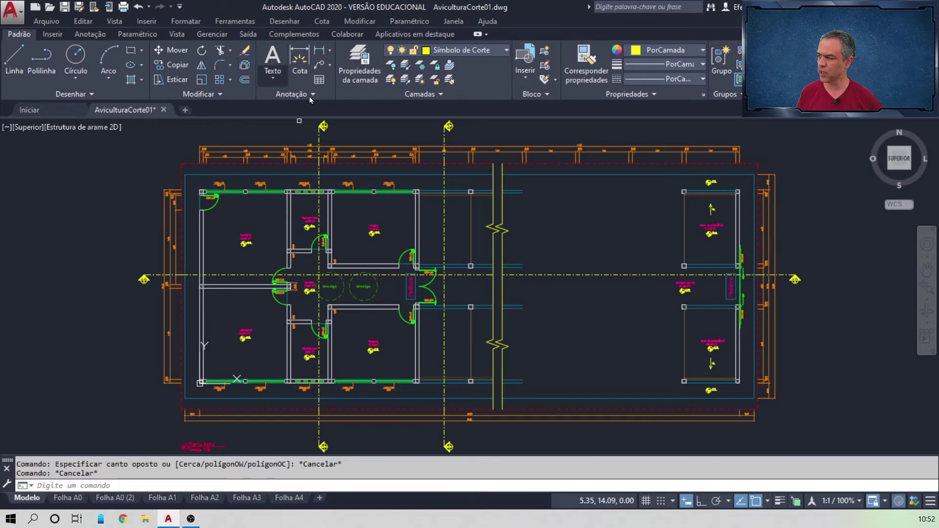
left_click(247, 79)
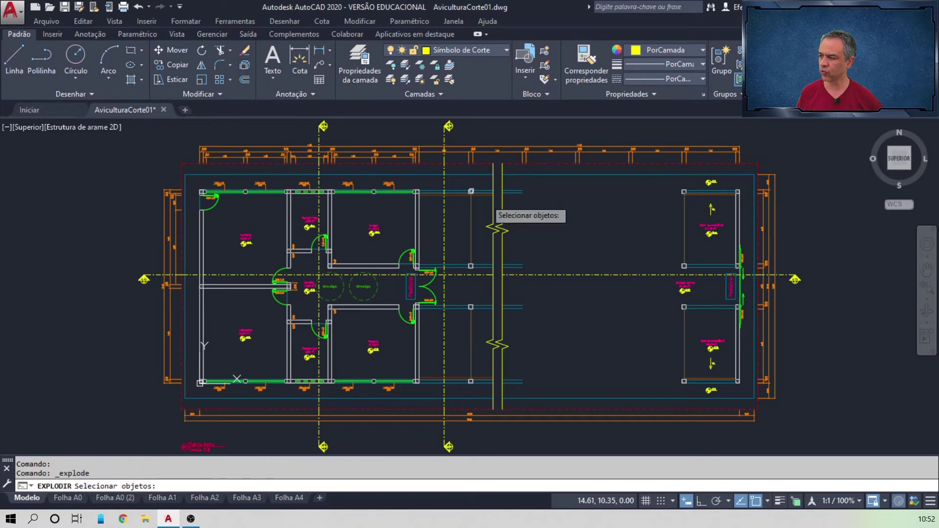
left_click(593, 173)
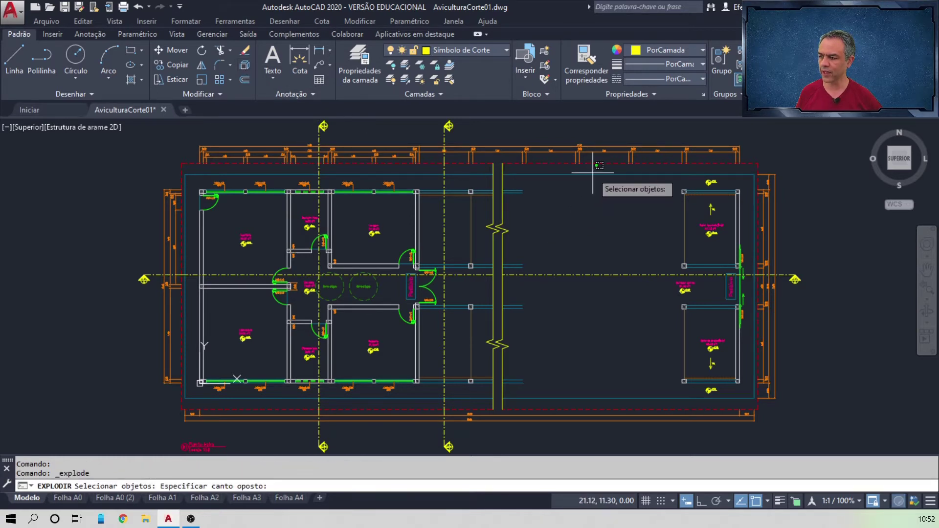
left_click(593, 206)
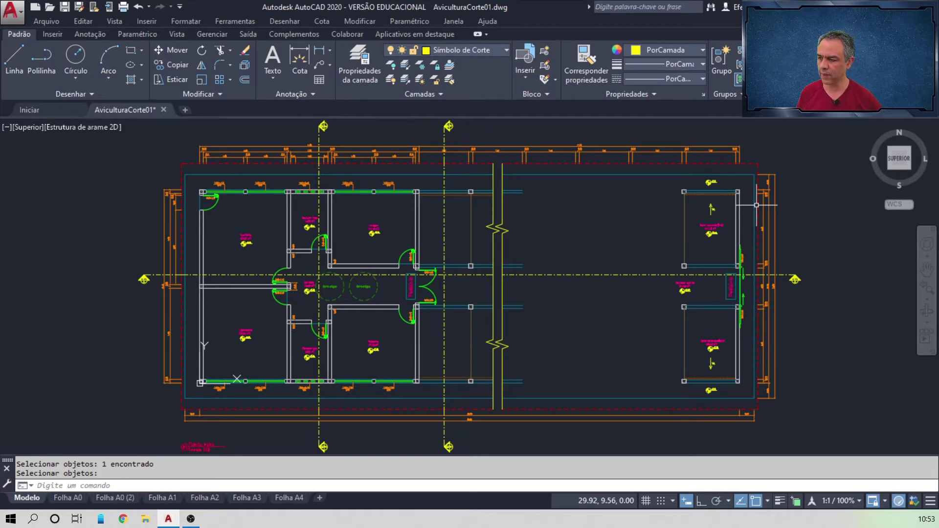
- Move the end bays, corridor labels, Pedilúvio, doors and both outer end lines to the wall line ends just past the break, using the upper-row column as reference
left_click(178, 50)
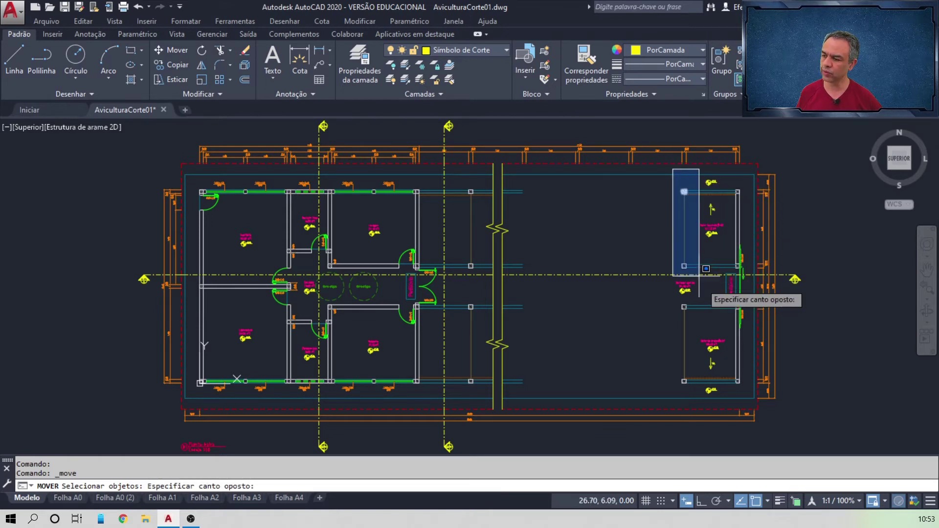
left_click(761, 396)
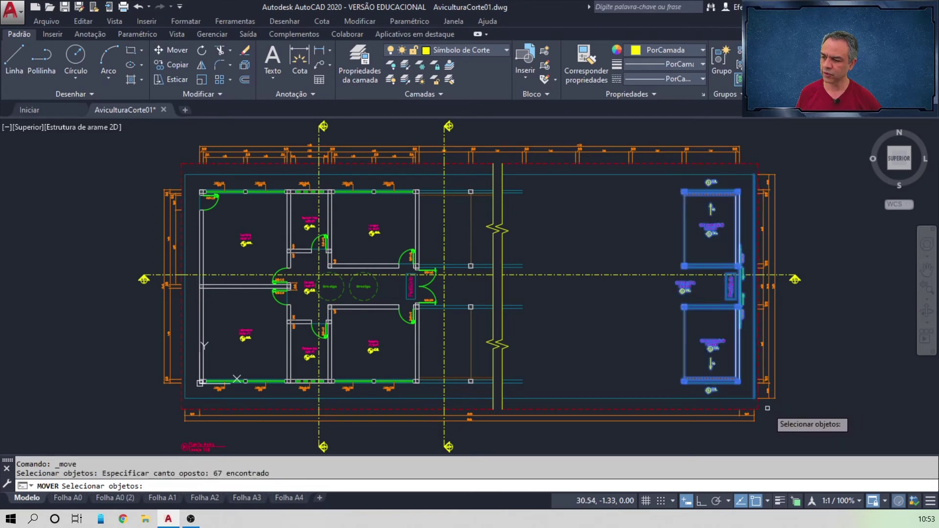
left_click(758, 406)
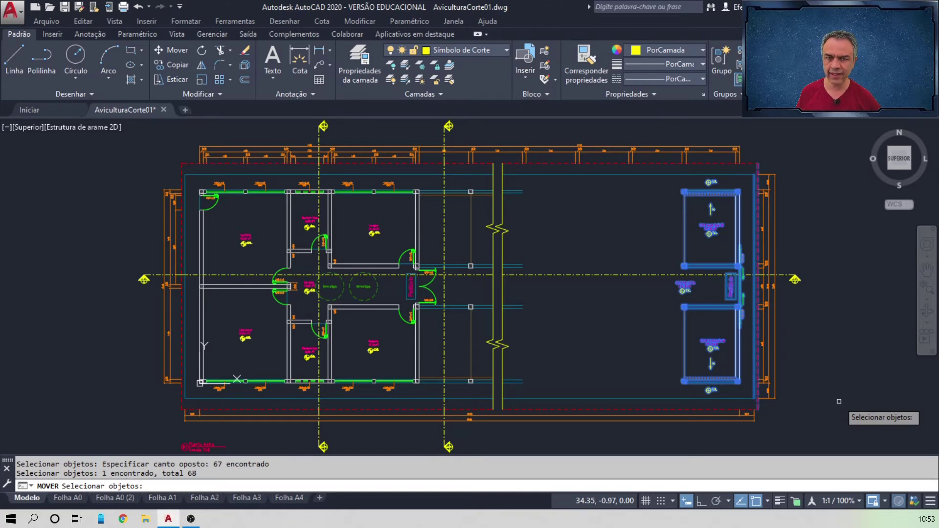
key("Return")
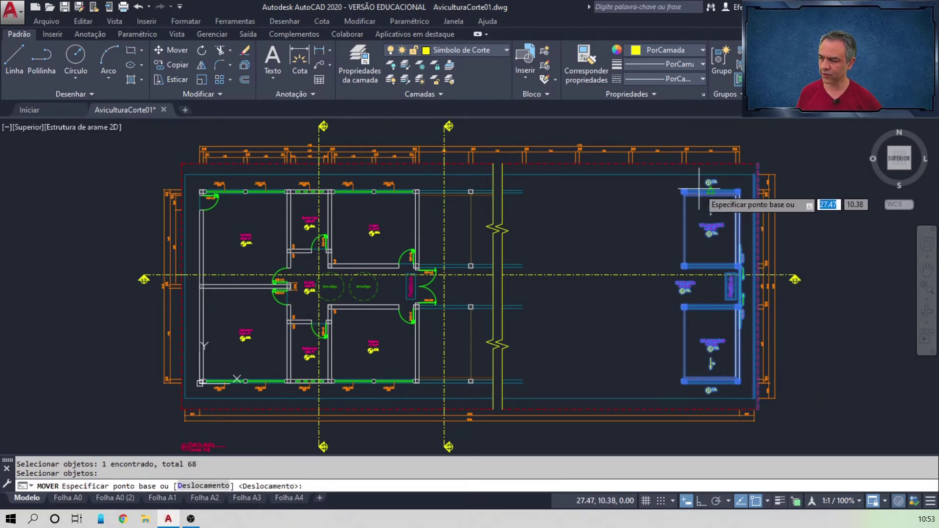
scroll(702, 191, "up", 5)
scroll(695, 193, "up", 8)
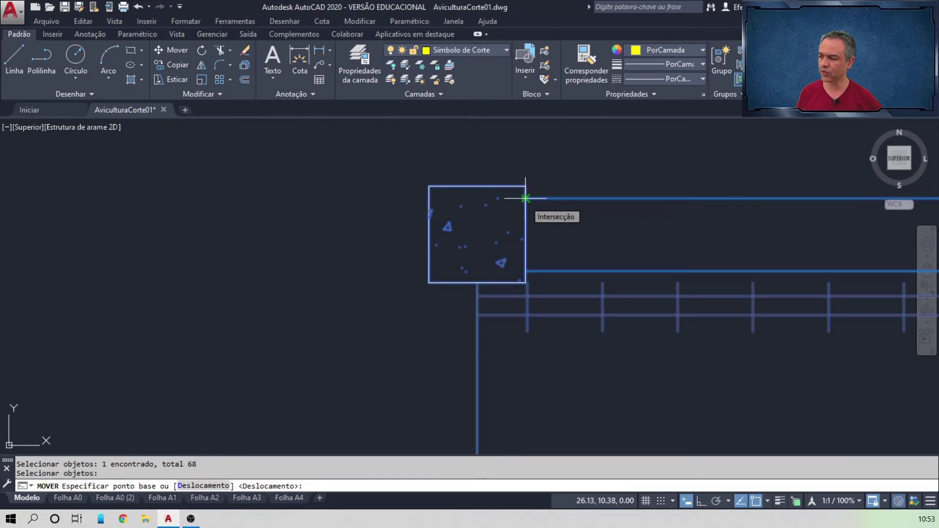
left_click(428, 198)
scroll(413, 203, "up", 4)
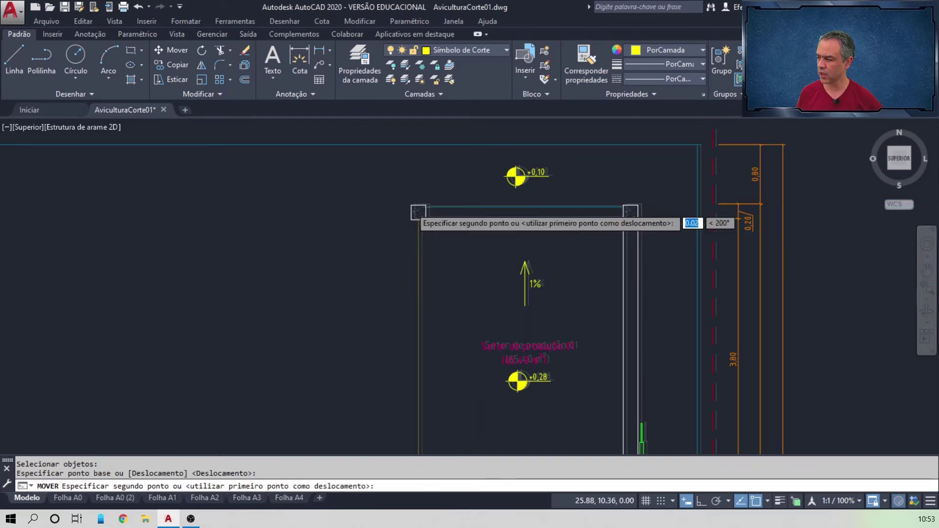
mouse_move(310, 188)
middle_mouse_down()
mouse_move(488, 181)
mouse_move(658, 190)
middle_mouse_up()
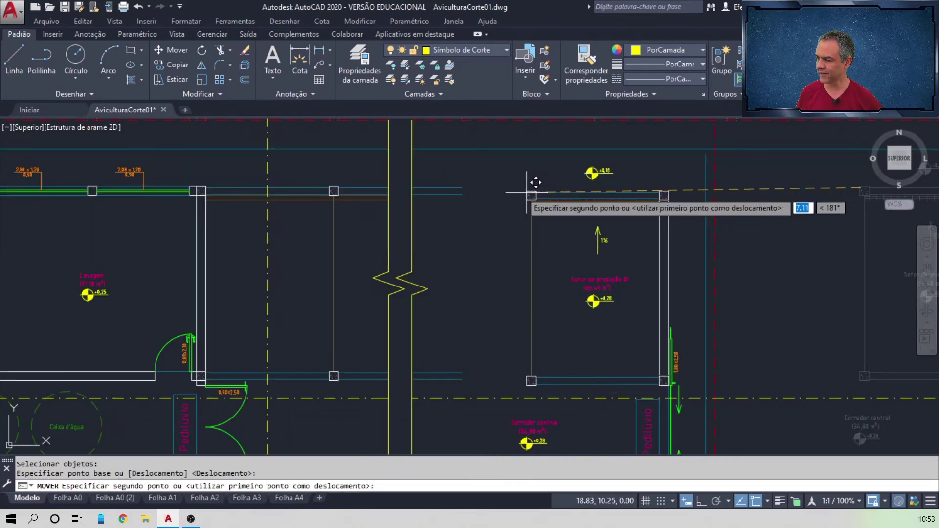
scroll(495, 188, "up", 8)
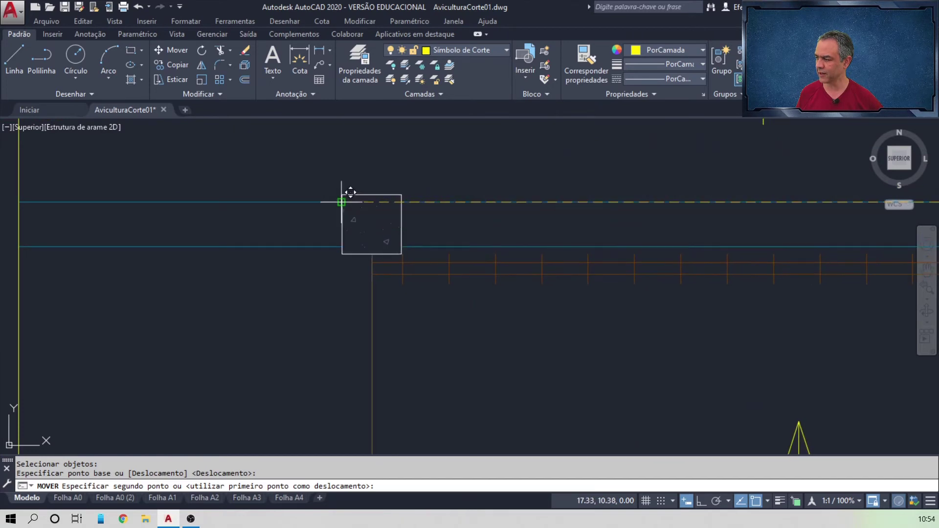
left_click(342, 201)
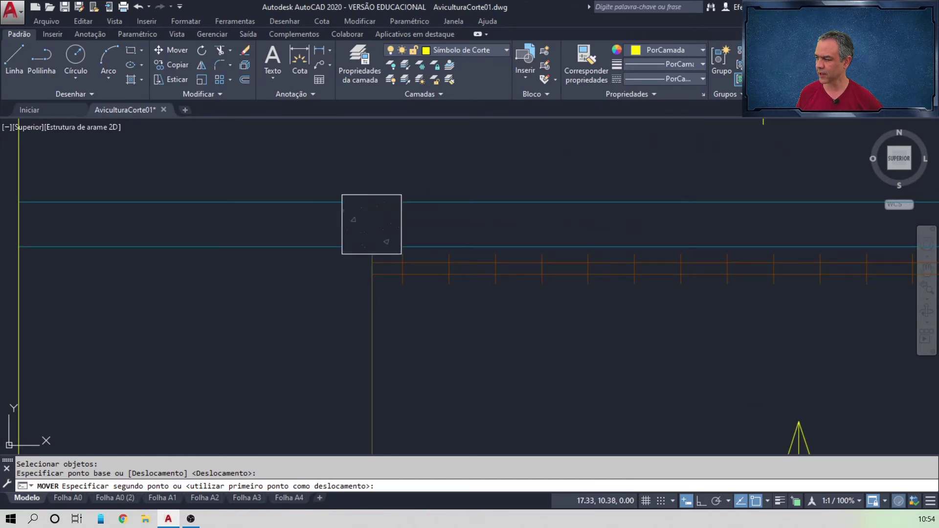
middle_click(410, 198)
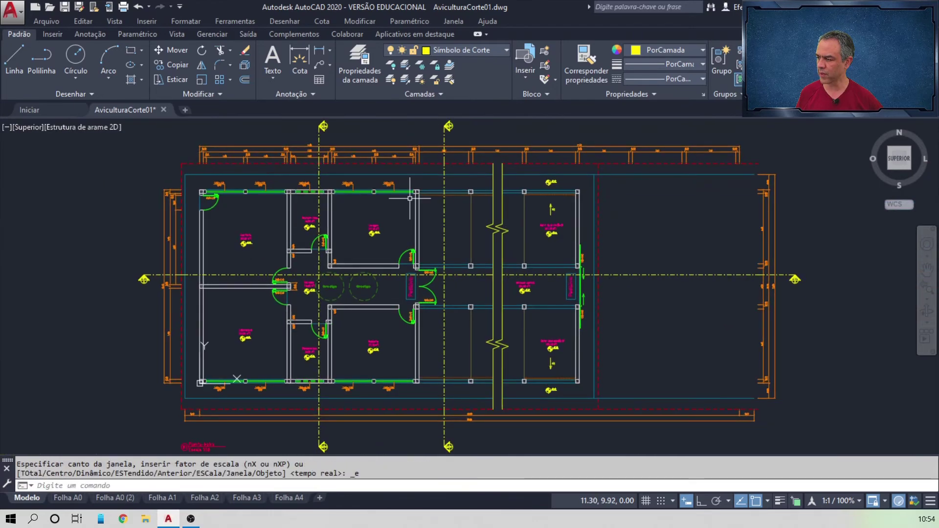
- Trim the cyan outline and red dashed roof lines that extend beyond the relocated end of the building
left_click(220, 51)
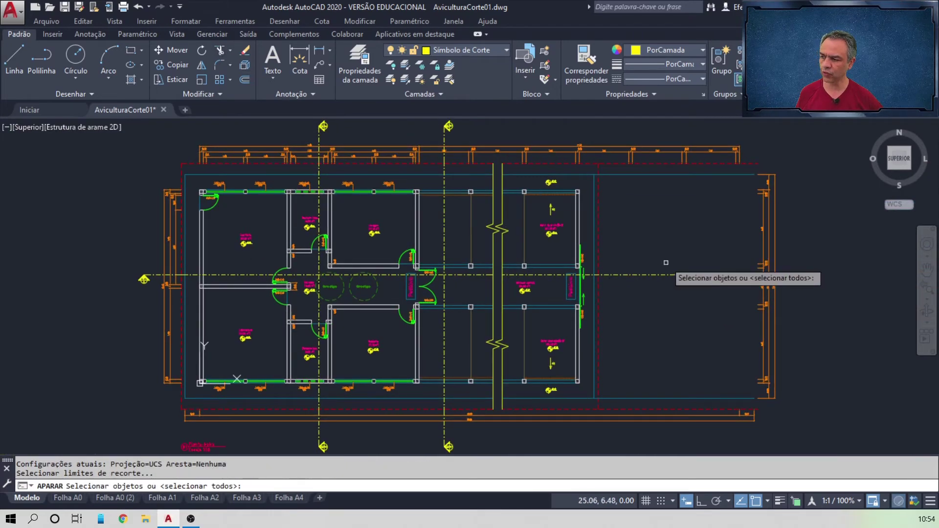
key("Return")
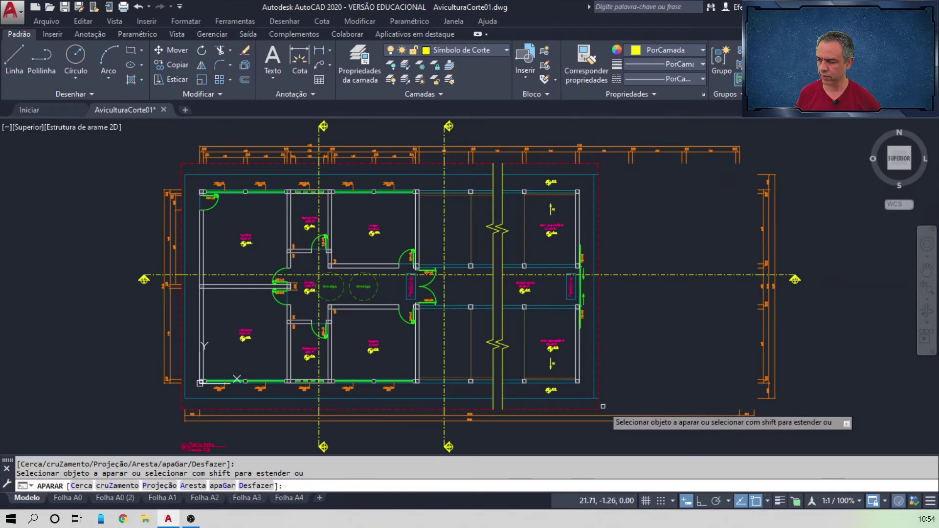
scroll(605, 404, "up", 4)
scroll(597, 366, "down", 4)
scroll(655, 223, "up", 4)
key("Return")
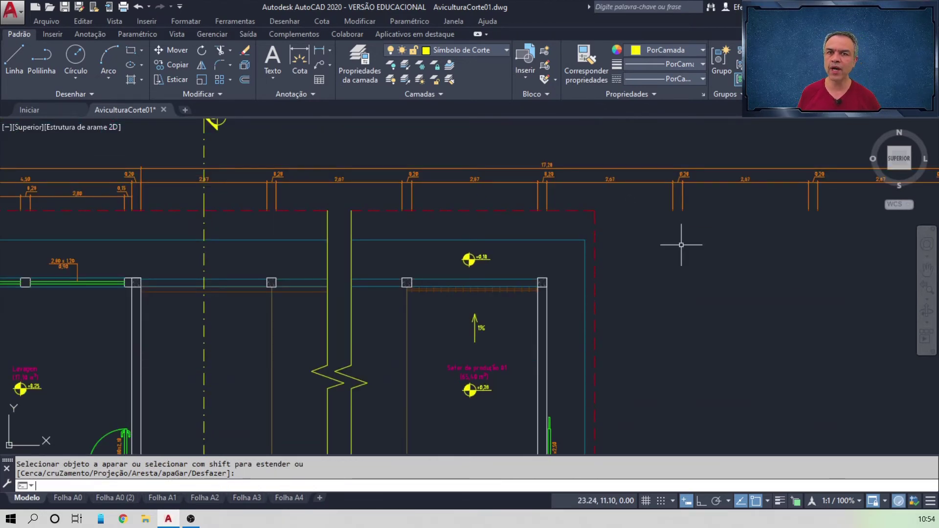
mouse_move(720, 315)
middle_mouse_down()
mouse_move(712, 298)
mouse_move(608, 204)
middle_mouse_up()
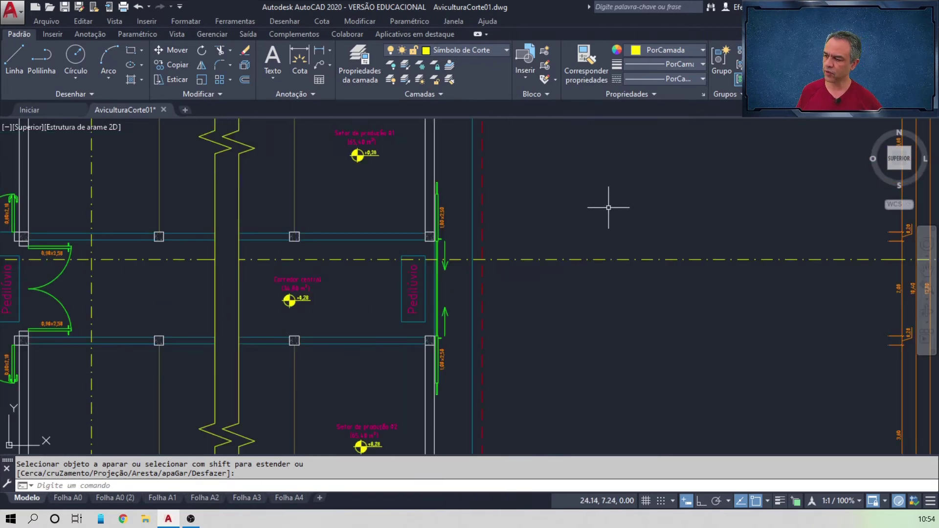
- Shorten the horizontal section line past the break lines so it ends at the red dashed roof line
key("Return")
left_click(595, 260)
middle_click_drag(817, 323, 734, 287)
left_click(768, 257)
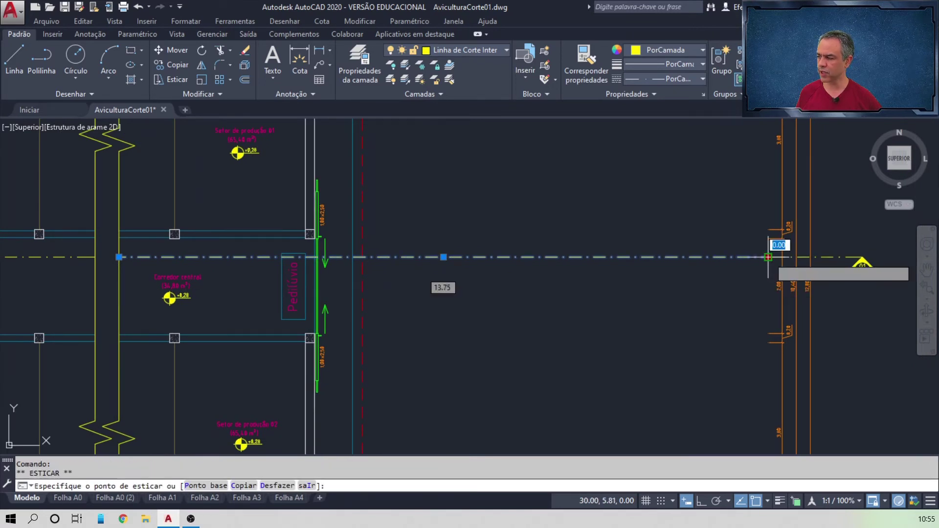
left_click(362, 257)
key("Escape")
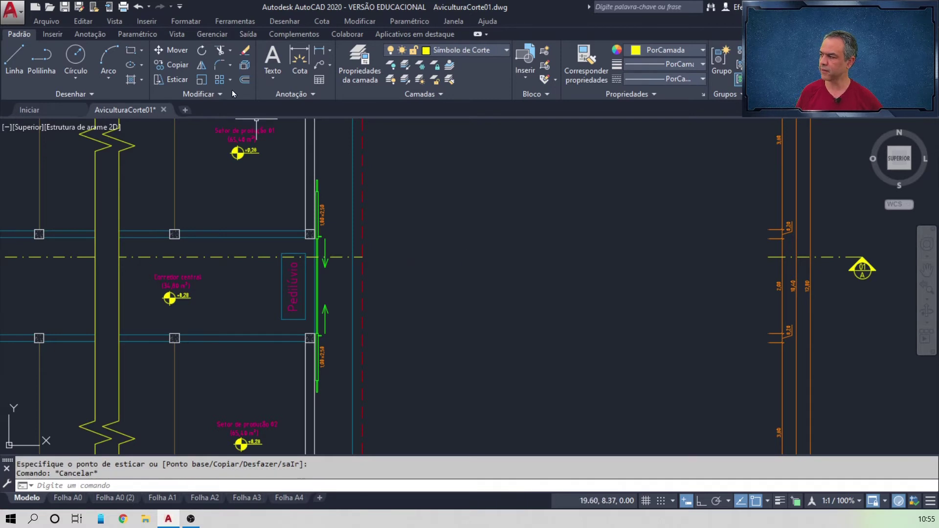
- Move the end section marker and its short line segment to the end of the shortened section line
left_click(185, 51)
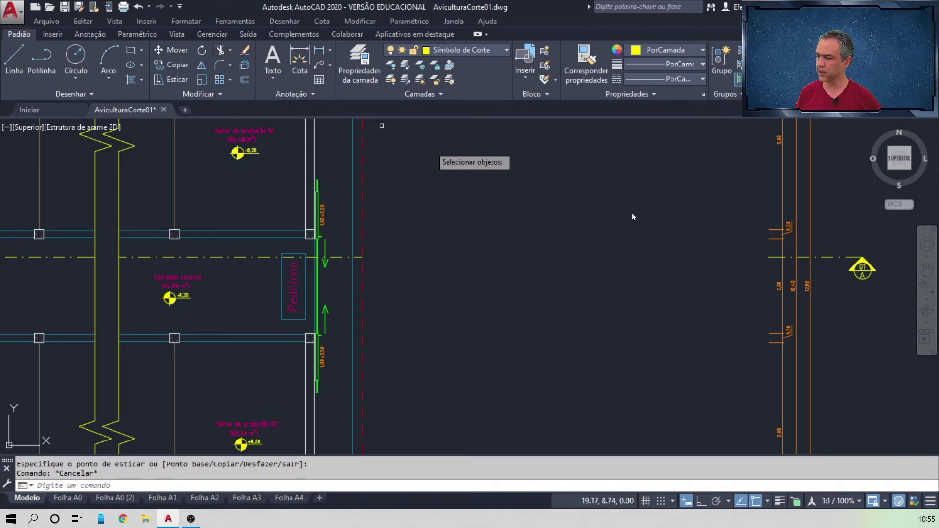
left_click(744, 253)
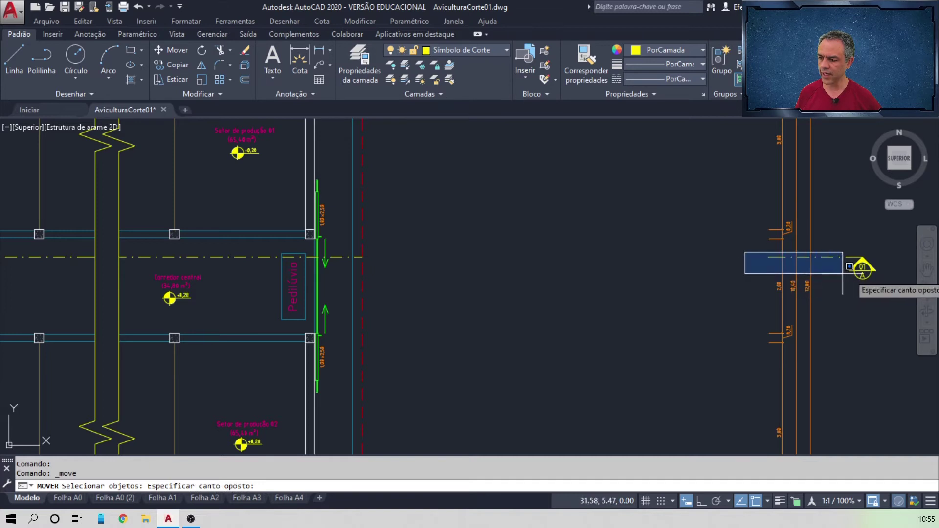
left_click(881, 282)
key("Return")
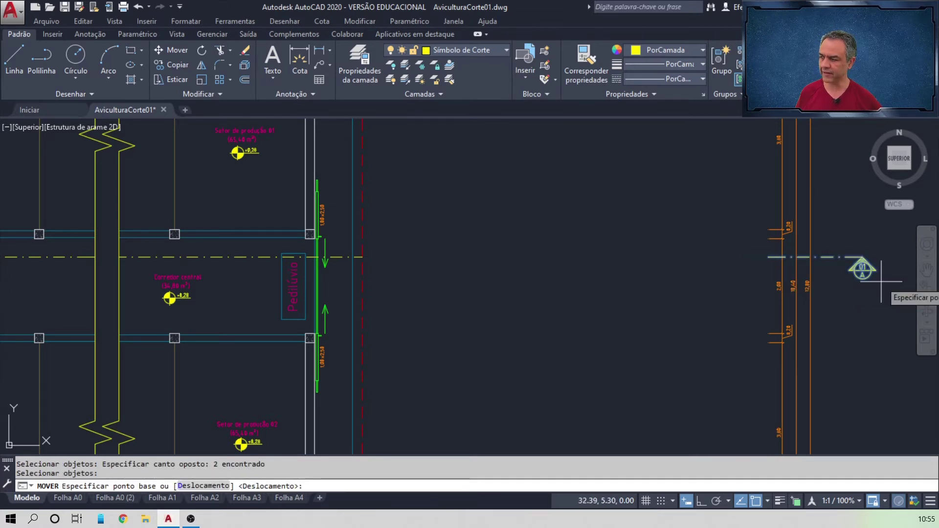
left_click(768, 257)
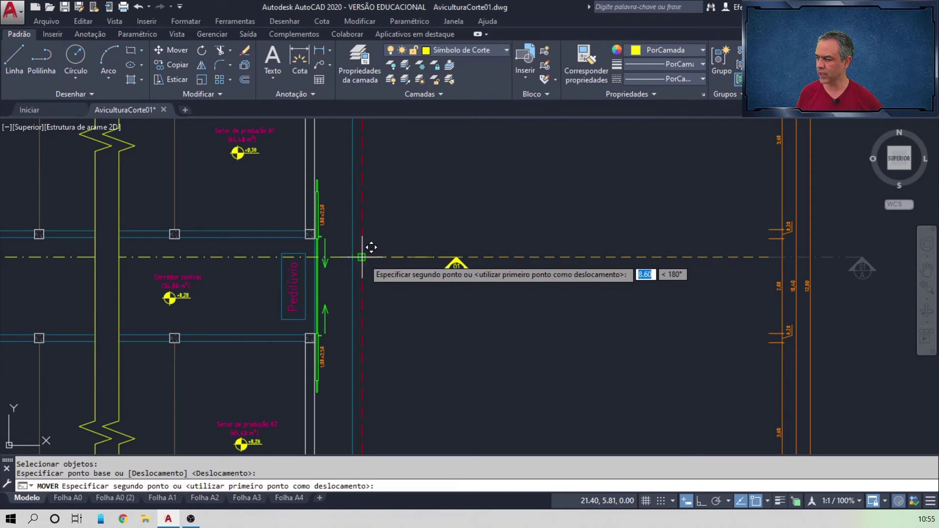
left_click(362, 257)
middle_click(479, 296)
middle_click(479, 296)
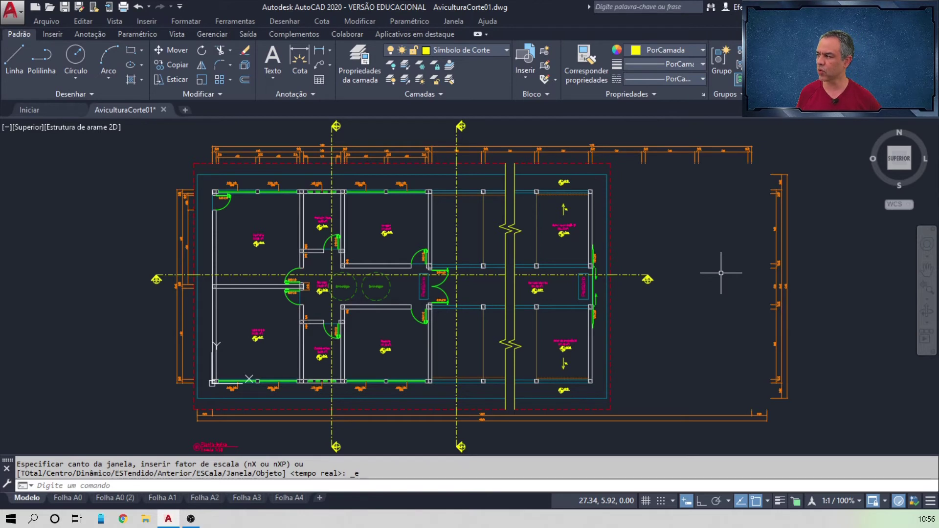
- Move the vertical dimensions beyond the building's end to the red dashed roof line, using the lowest dimension's node as base point
key("Escape")
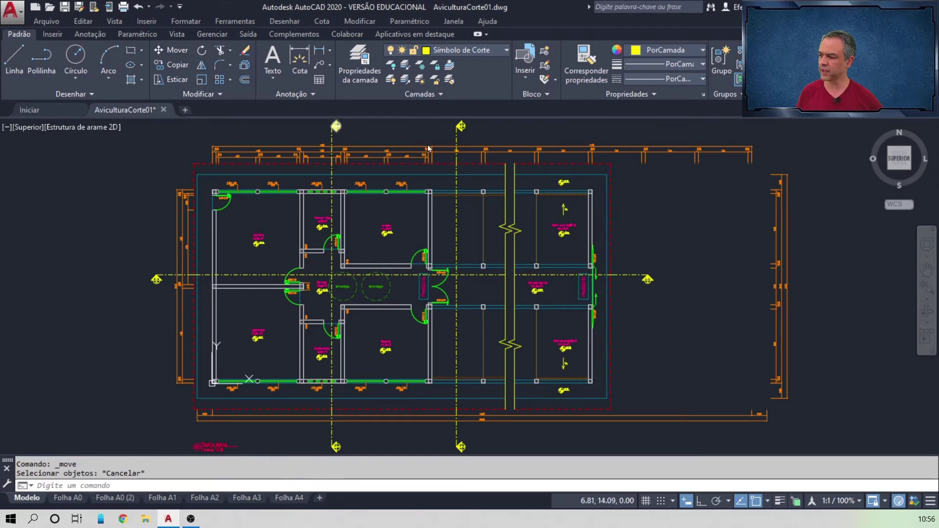
key("Return")
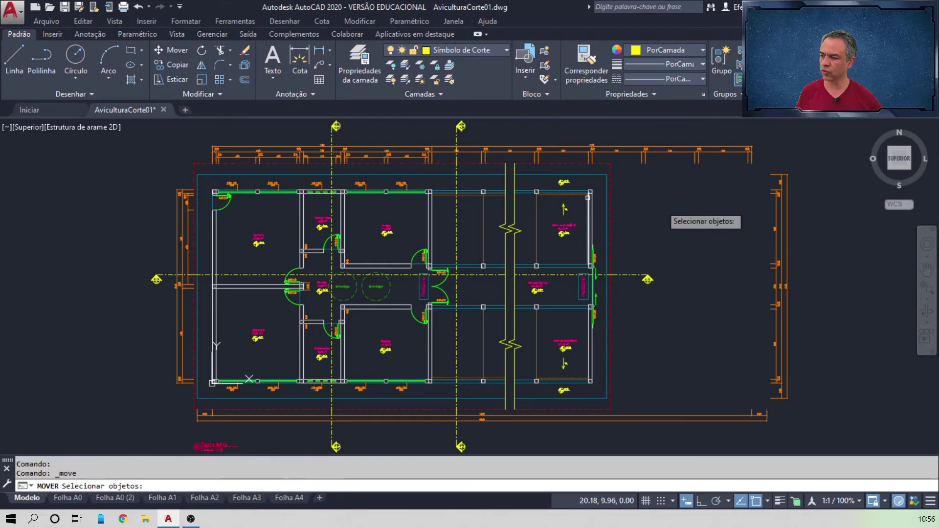
left_click(761, 161)
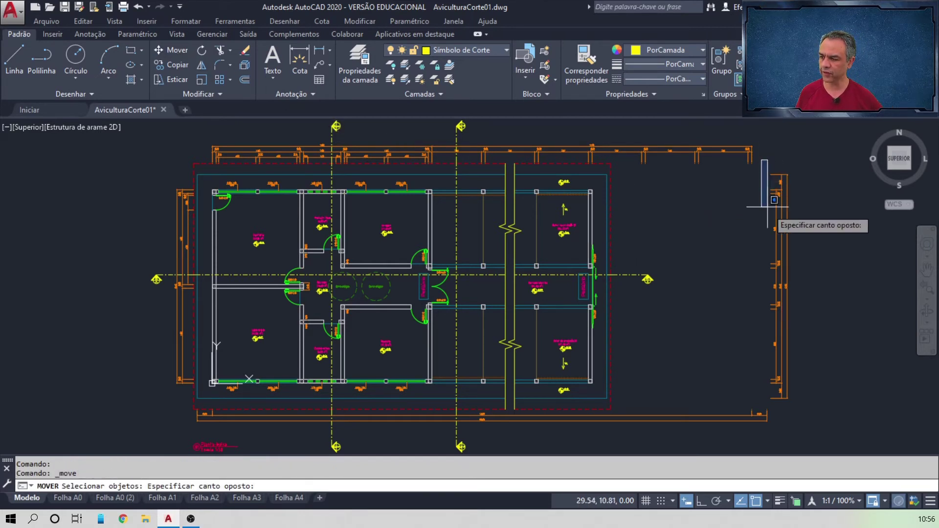
left_click(799, 407)
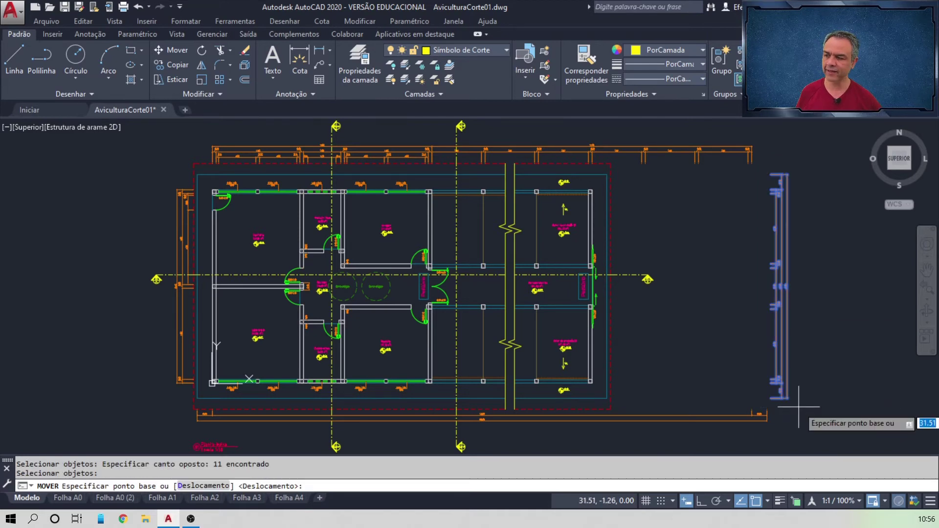
scroll(799, 407, "up", 6)
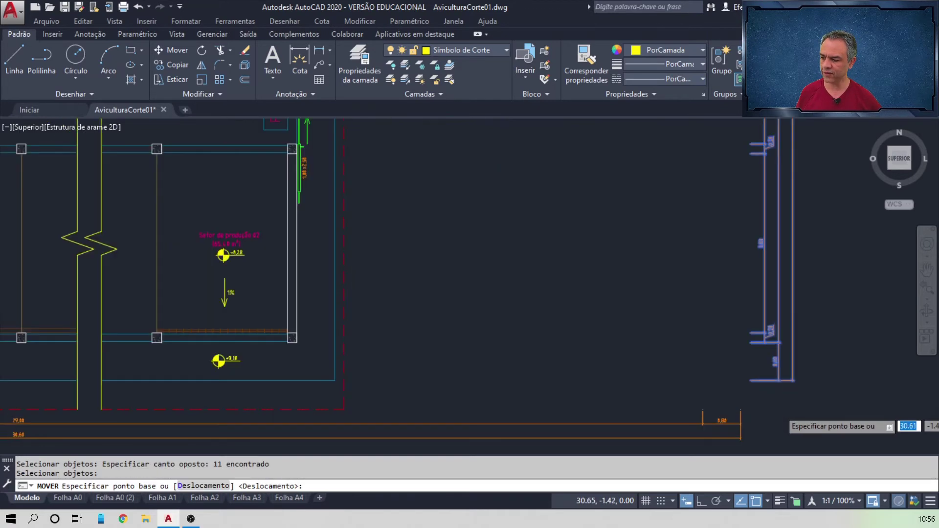
scroll(694, 350, "up", 2)
middle_click_drag(675, 329, 342, 367)
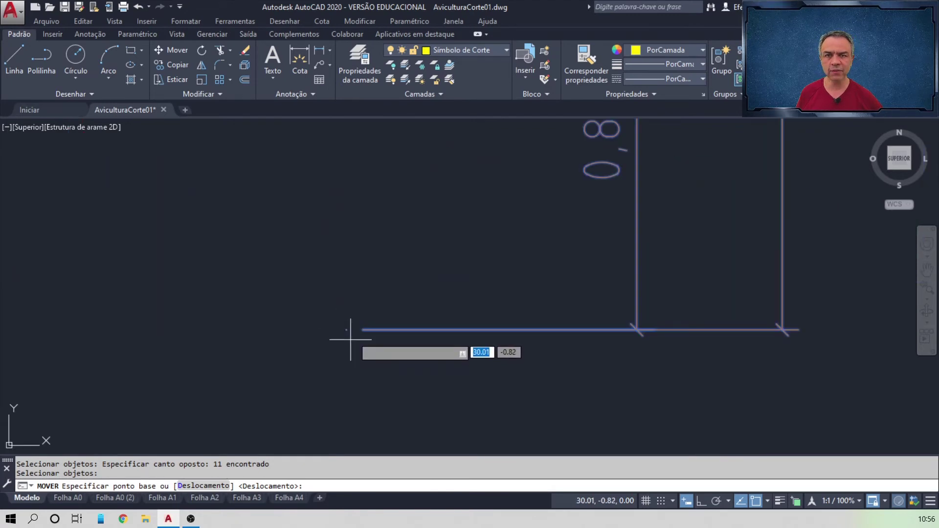
right_click(354, 229, "shift")
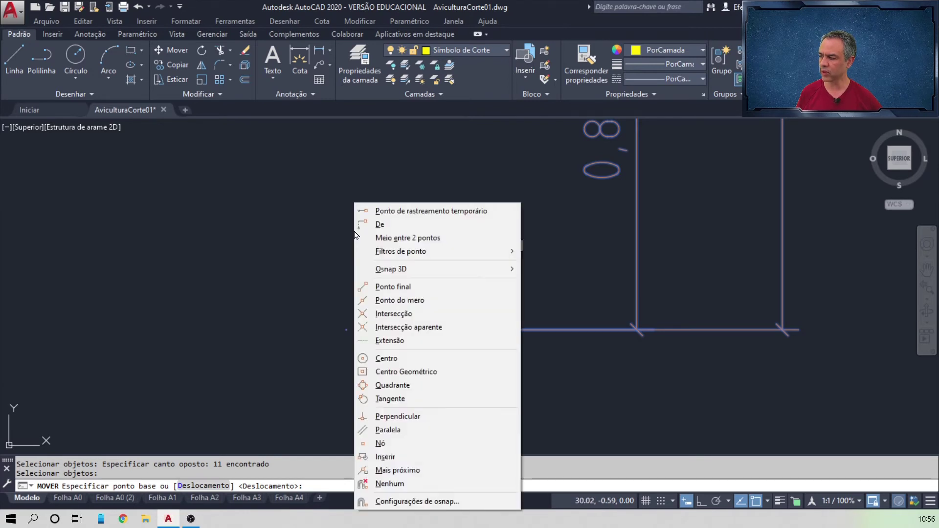
left_click(416, 444)
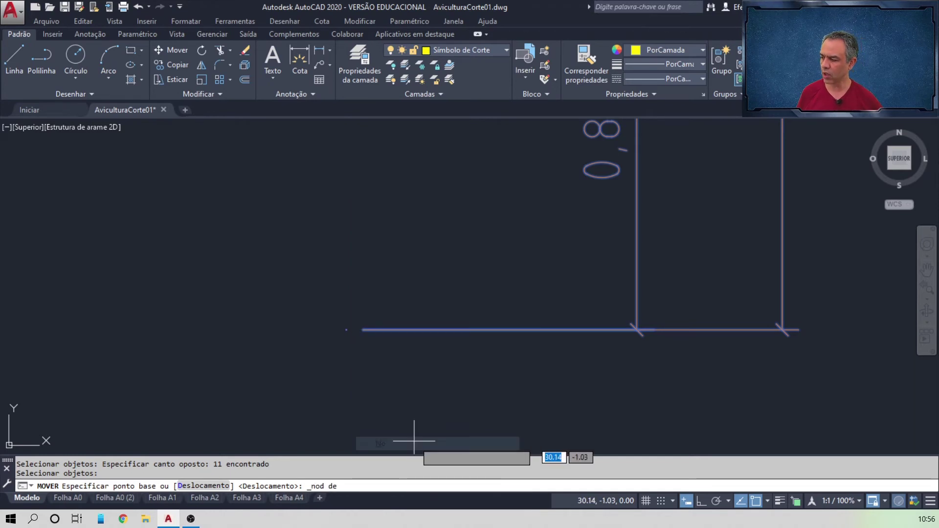
left_click(346, 328)
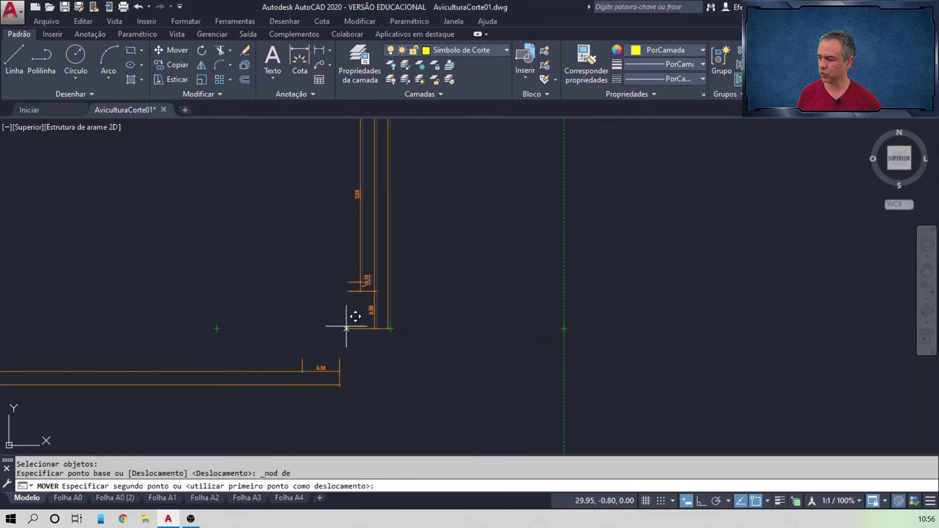
scroll(445, 266, "down", 3)
scroll(494, 384, "up", 5)
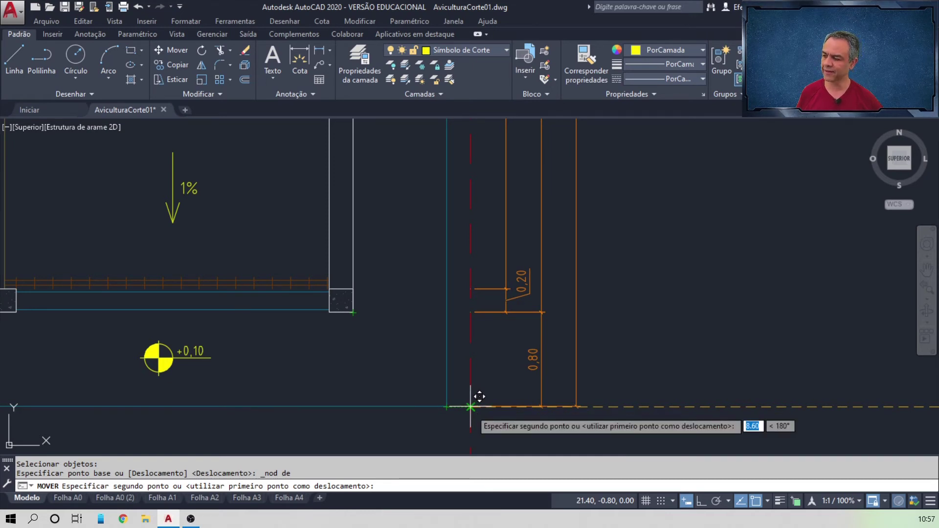
left_click(471, 409)
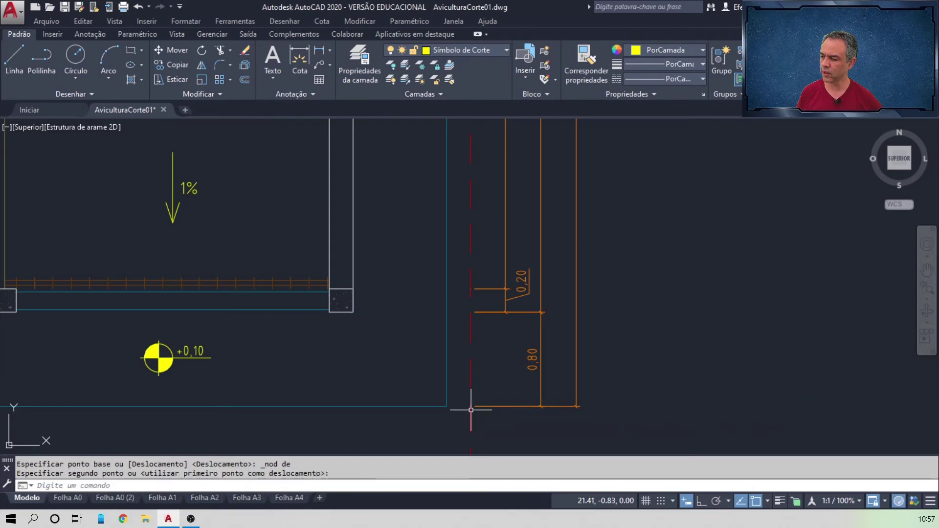
middle_click(470, 408)
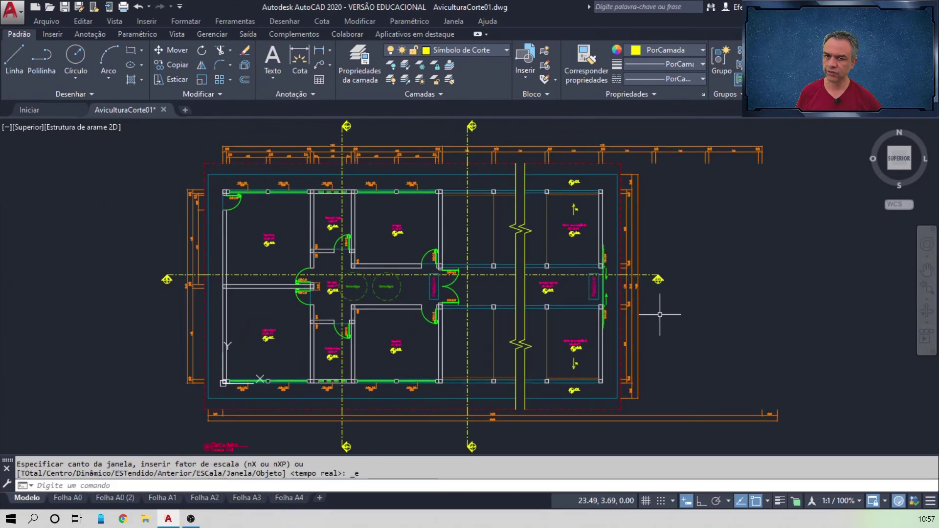
- Delete the leftover bay and column dimensions above the plan that extend past the relocated end column
scroll(696, 200, "up", 5)
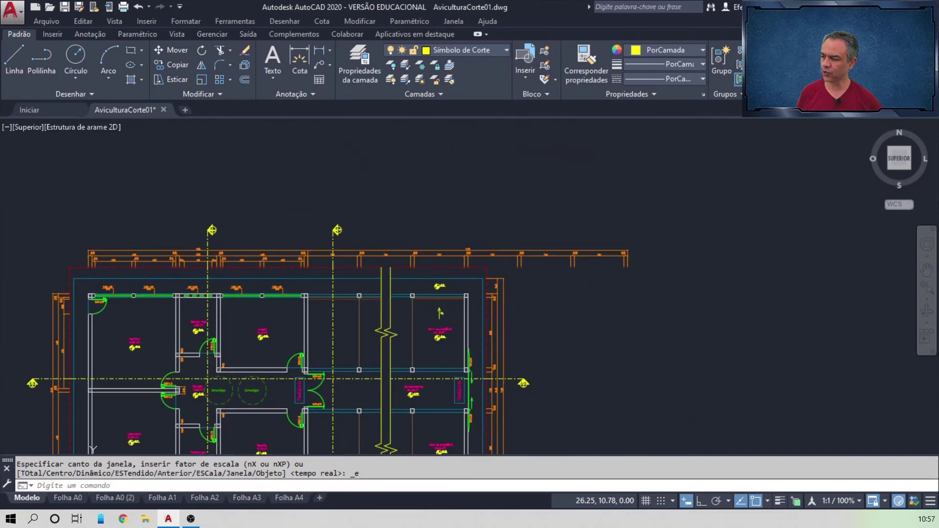
middle_click_drag(512, 273, 443, 319)
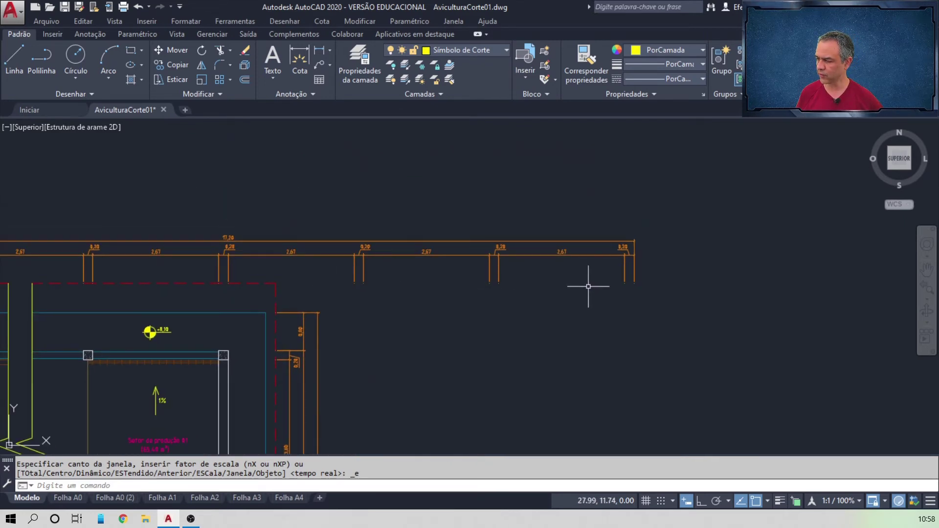
left_click(631, 268)
left_click(326, 280)
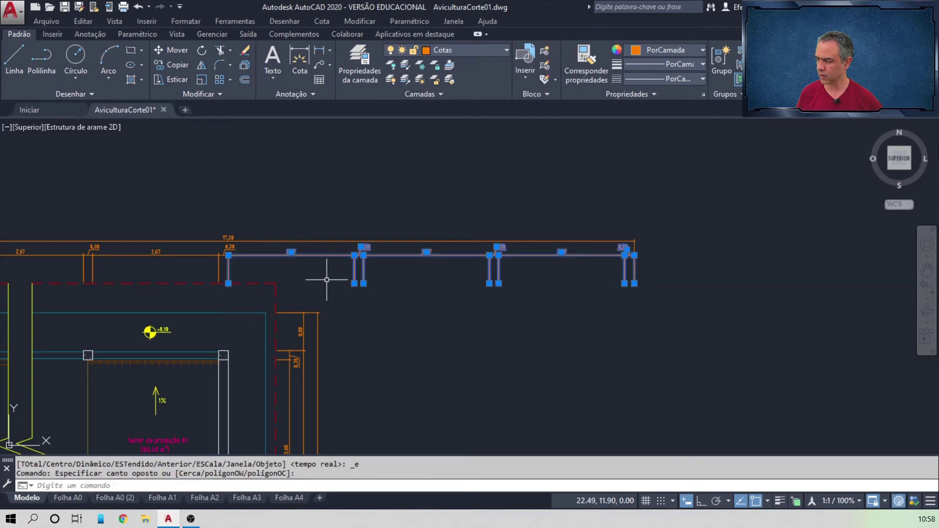
key("Delete")
- Stretch the end of the overall dimension above the production sector back to the outer edge of the last column
scroll(193, 238, "up", 5)
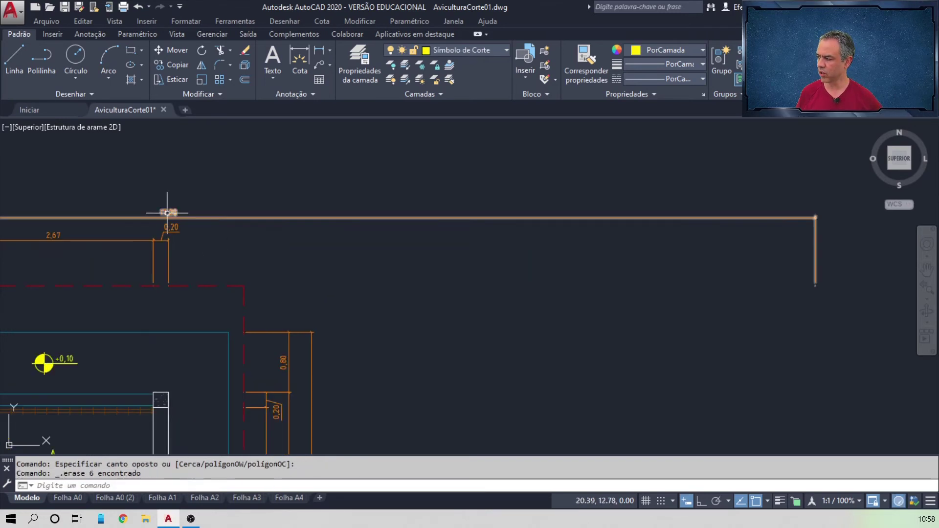
mouse_move(184, 189)
middle_mouse_down()
mouse_move(220, 180)
mouse_move(157, 177)
middle_mouse_up()
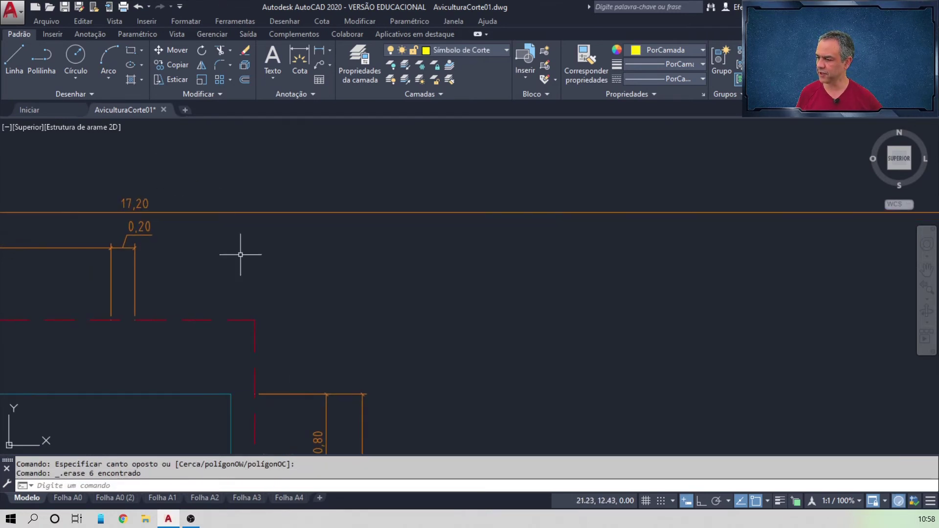
middle_click_drag(241, 254, 394, 244)
scroll(410, 263, "down", 4)
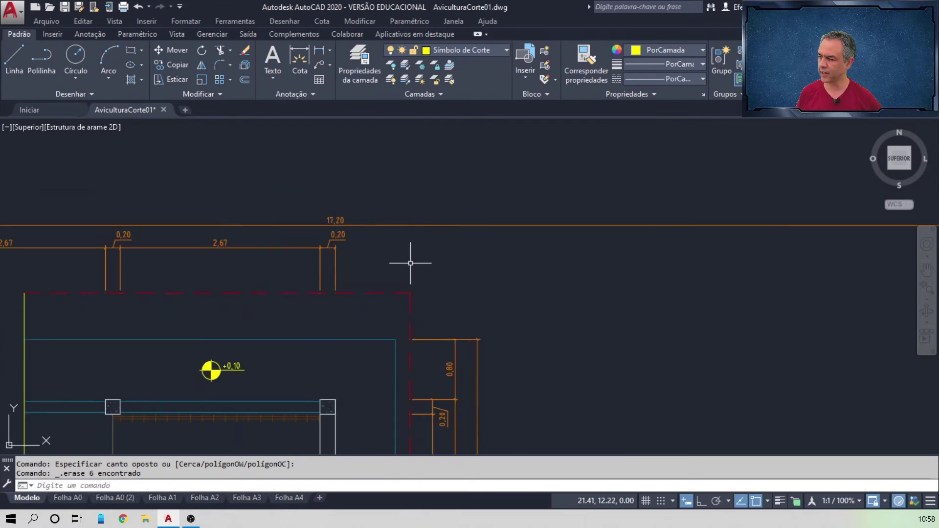
left_click(766, 265)
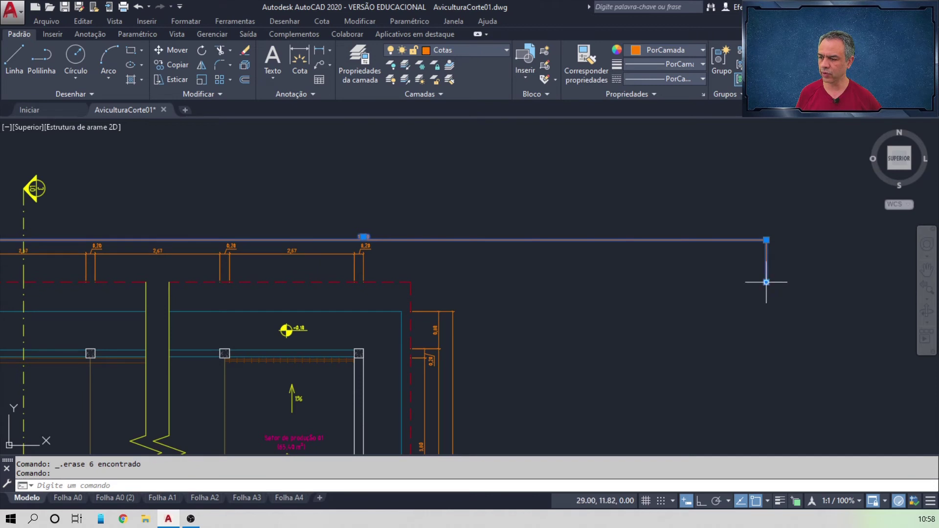
left_click(766, 282)
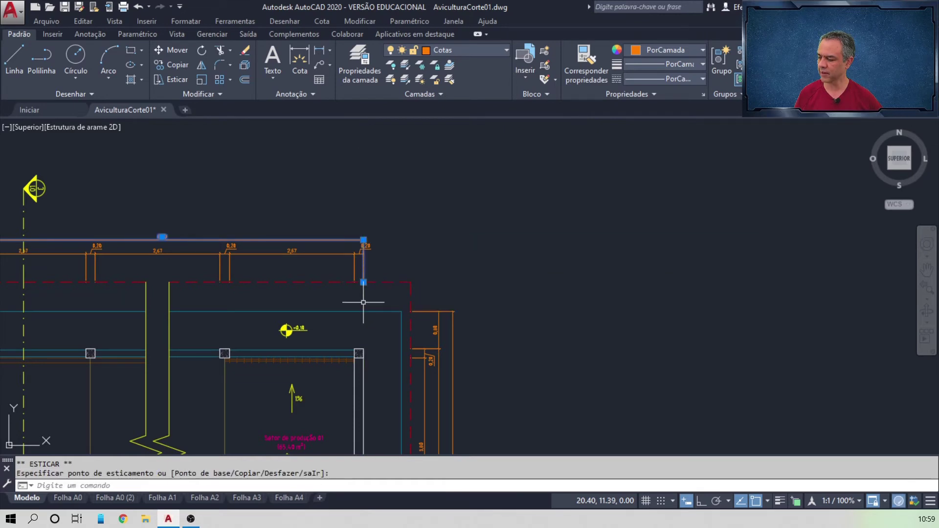
key("Escape")
- Override the text of the shortened overall dimension above the production sector with 17,20
scroll(144, 239, "up", 2)
scroll(157, 216, "up", 4)
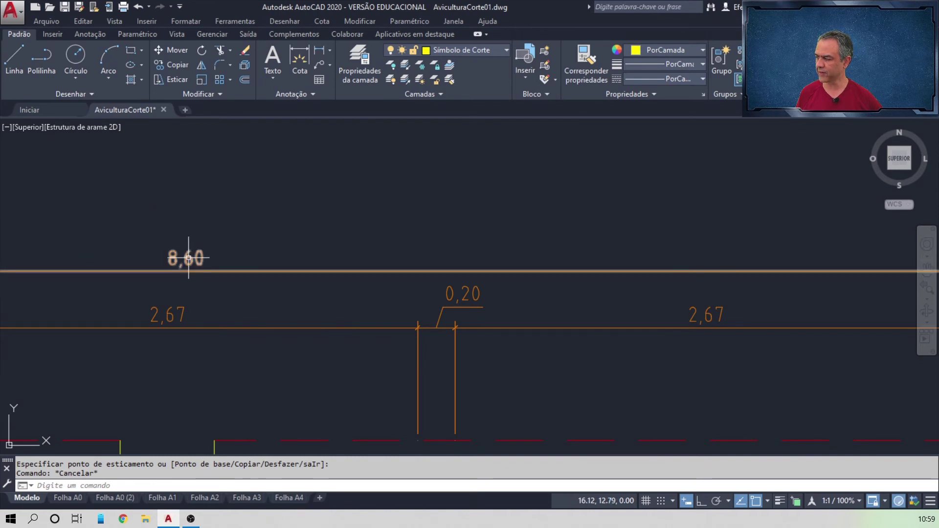
left_click(188, 258)
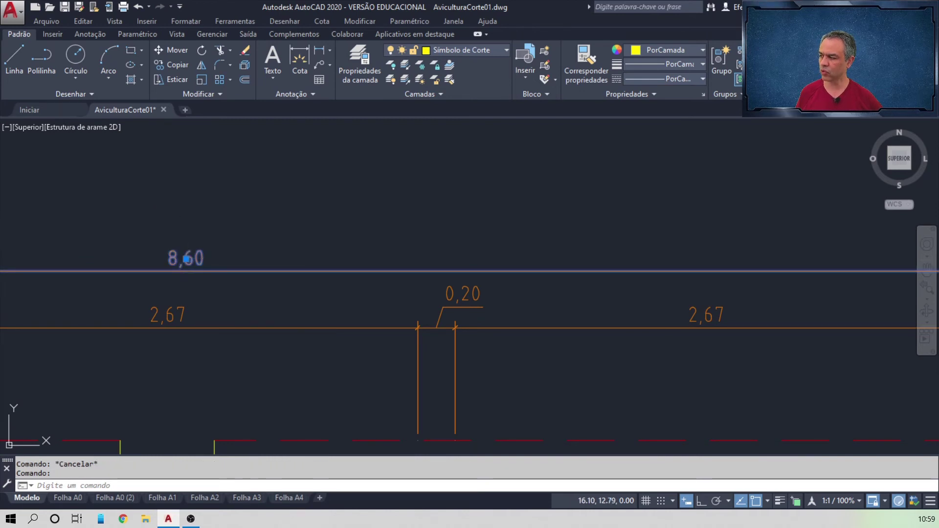
double_click(187, 259)
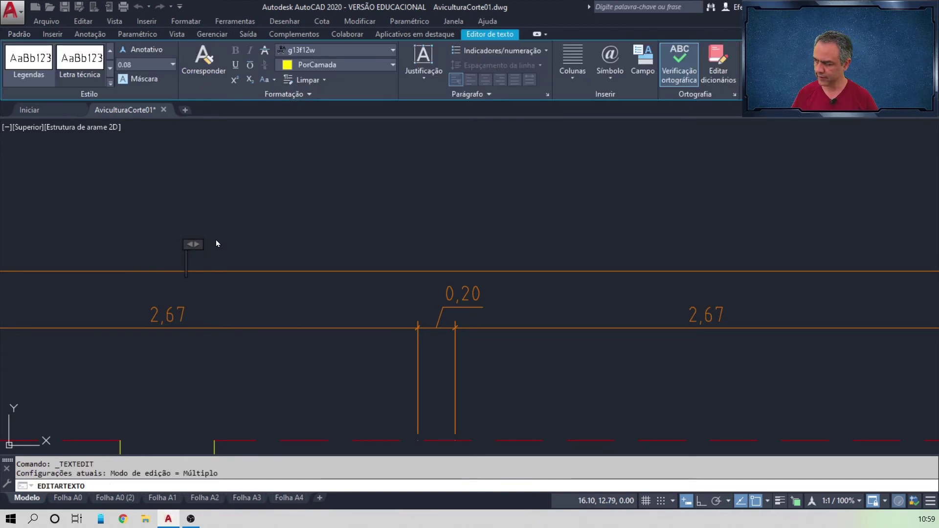
type("17,20")
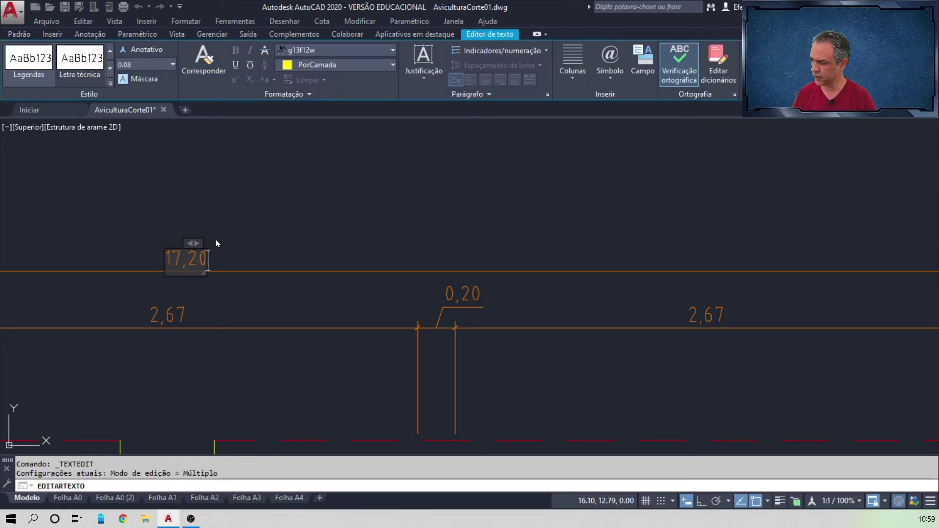
left_click(216, 239)
key("Escape")
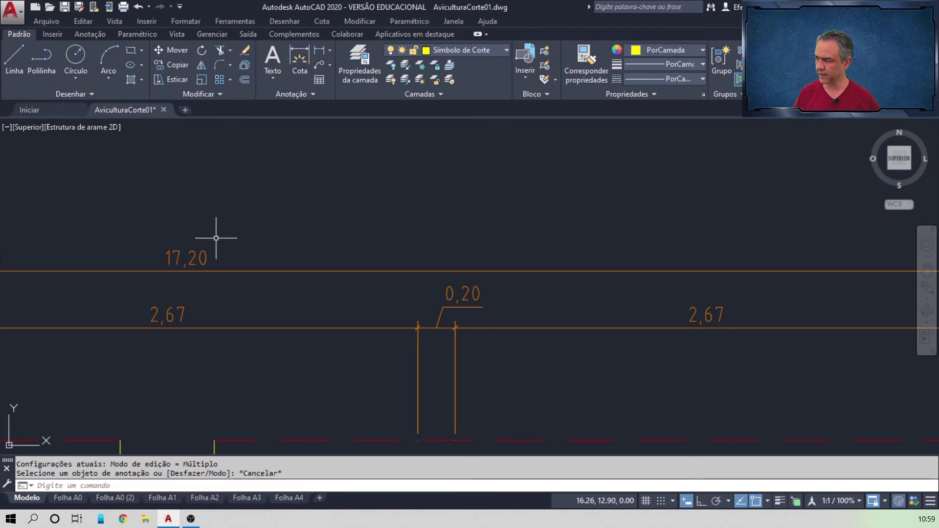
scroll(215, 239, "down", 5)
middle_click(301, 325)
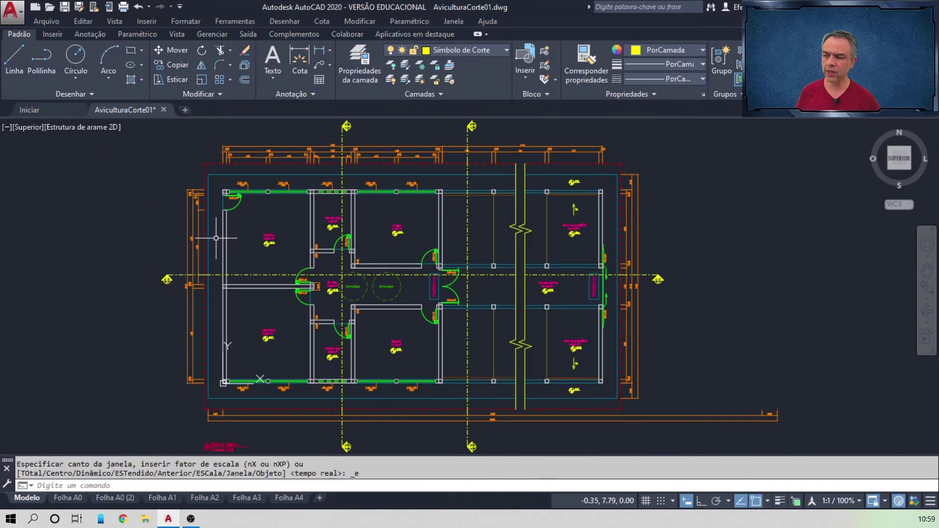
scroll(488, 419, "up", 8)
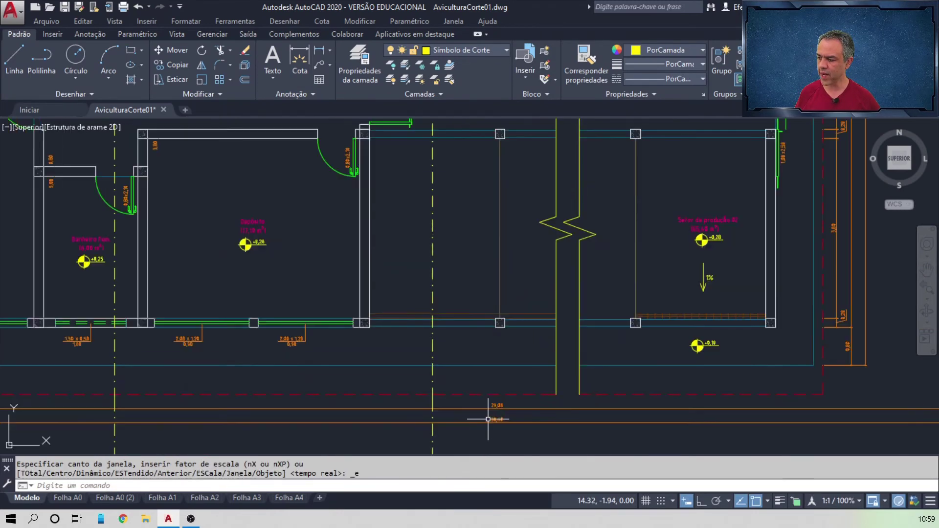
scroll(487, 419, "down", 8)
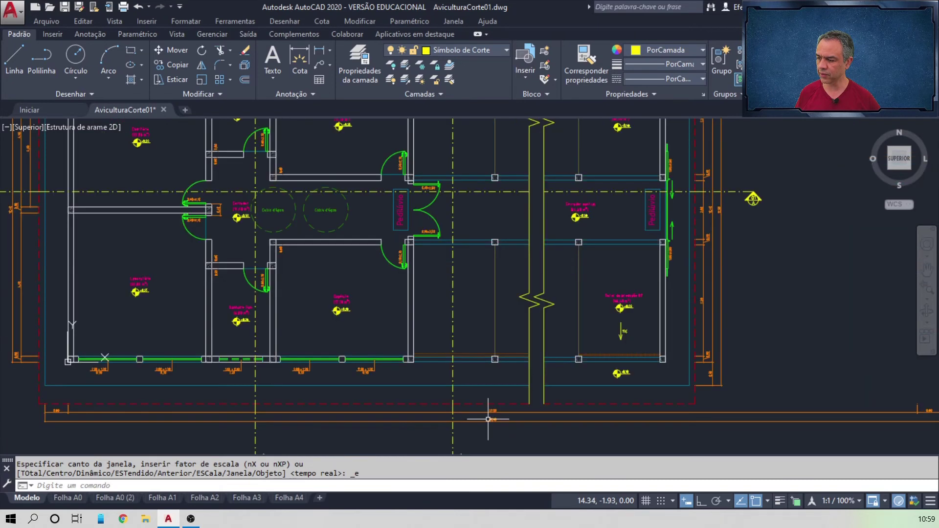
- Stretch the end of the inner horizontal dimension below the plan back to the outer edge of the last column
scroll(618, 353, "up", 4)
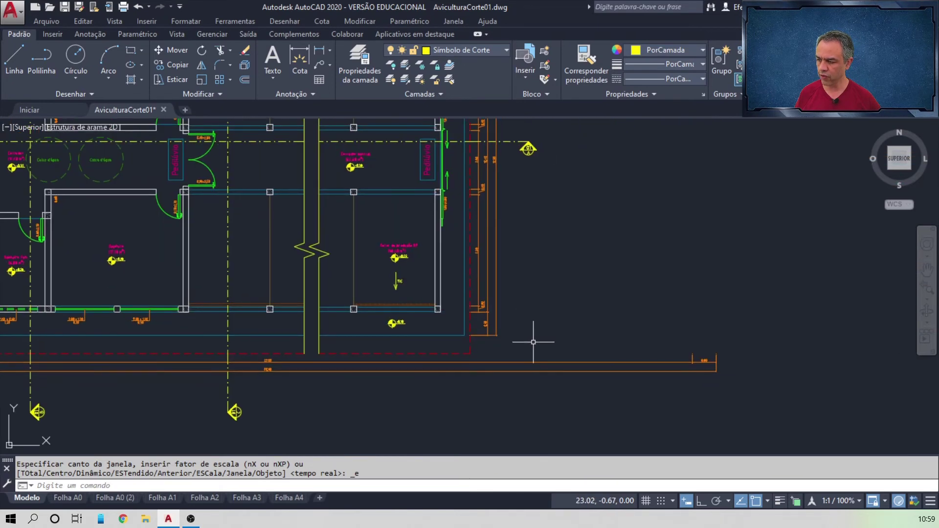
left_click(550, 362)
scroll(605, 348, "up", 4)
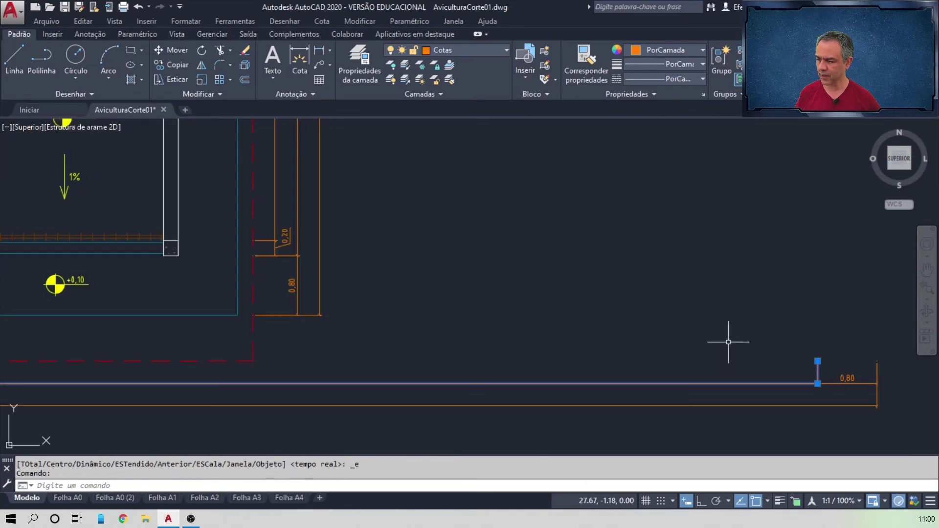
left_click(818, 360)
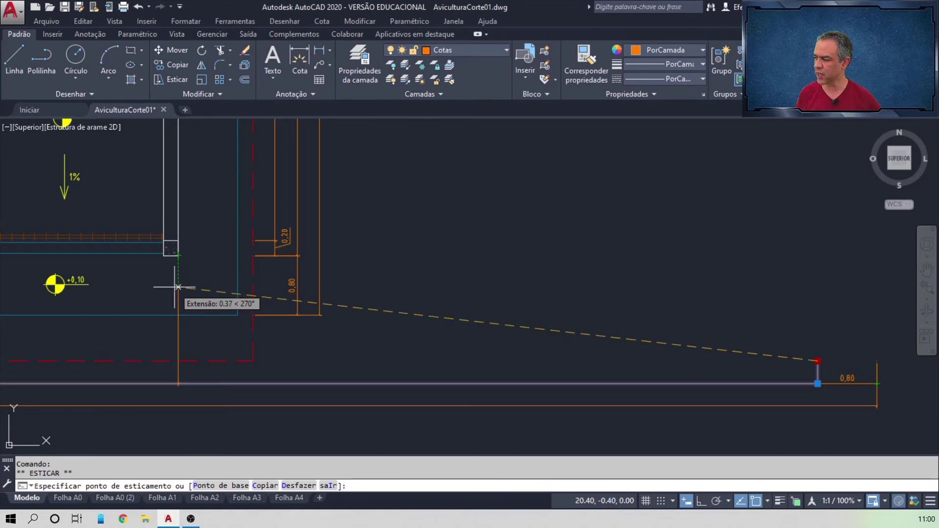
left_click(178, 361)
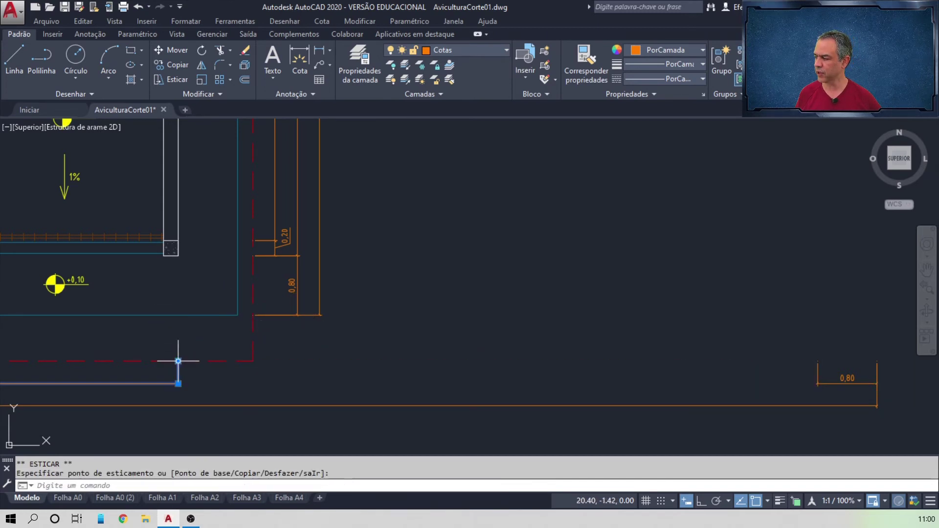
key("Escape")
- Override the text of the shortened inner dimension below the plan with 29,00
mouse_move(147, 341)
middle_mouse_down()
mouse_move(457, 309)
mouse_move(909, 308)
mouse_move(767, 332)
middle_mouse_up()
mouse_move(571, 441)
middle_mouse_down()
mouse_move(537, 388)
mouse_move(537, 369)
middle_mouse_up()
scroll(456, 354, "up", 5)
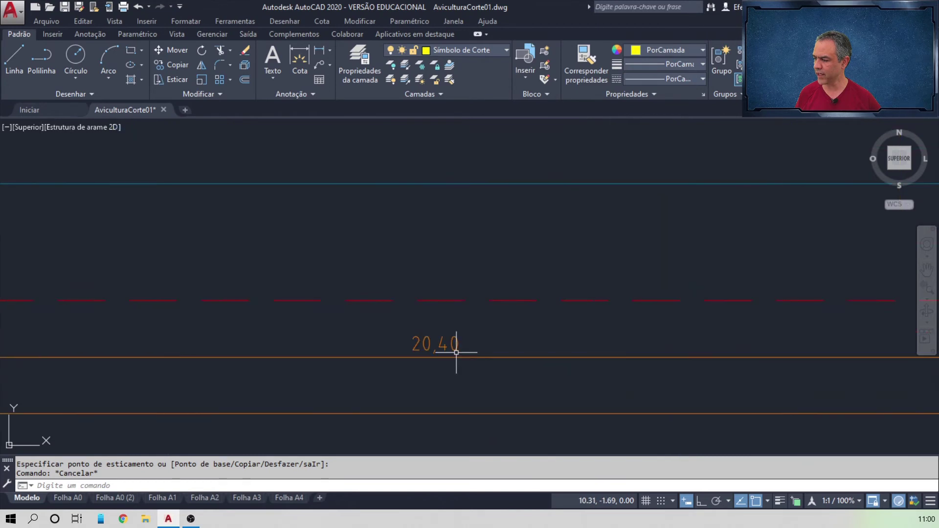
left_click(457, 342)
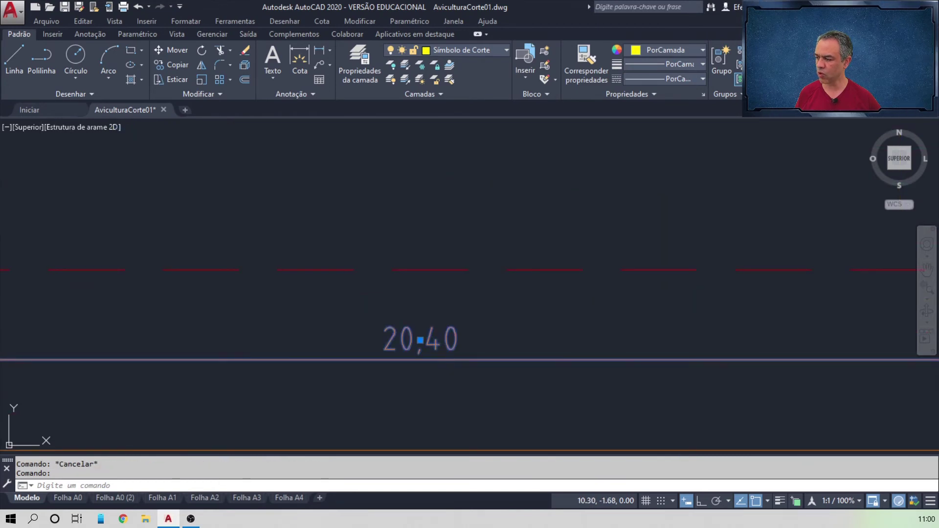
double_click(419, 341)
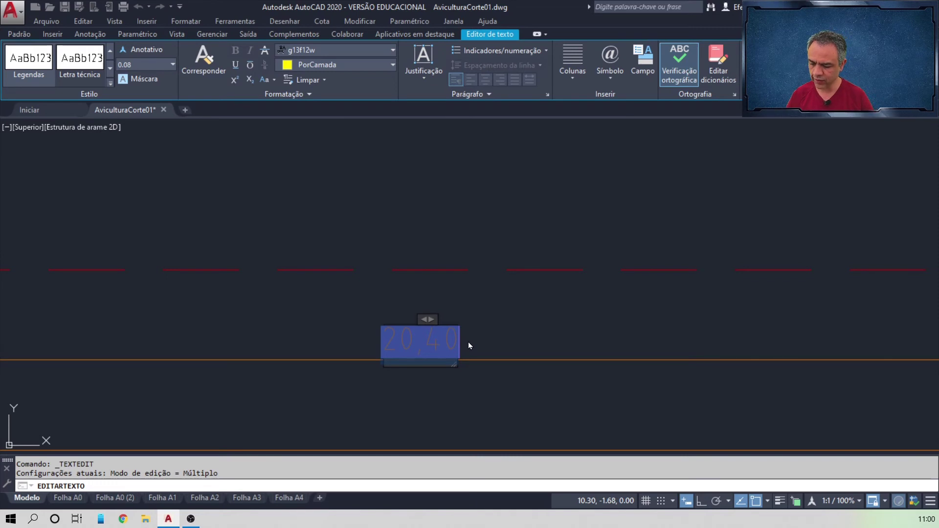
type("29,")
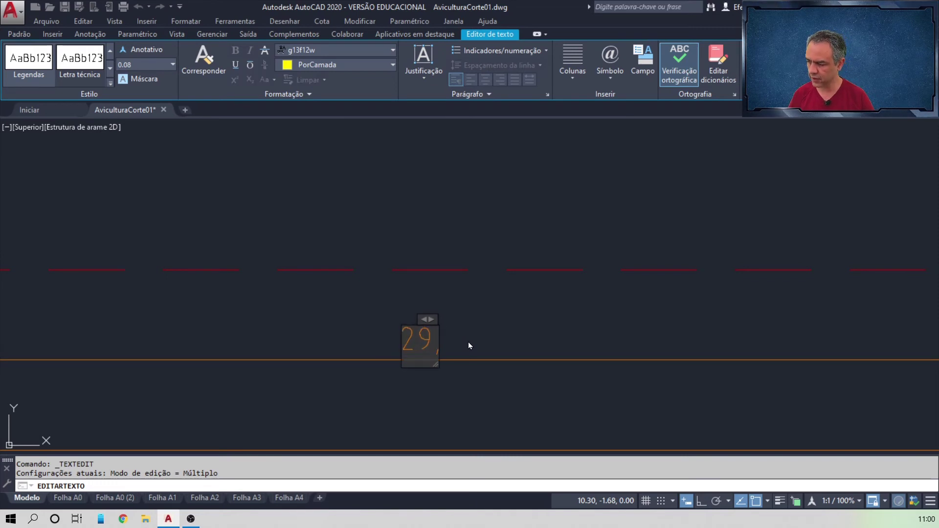
type("00")
left_click(526, 308)
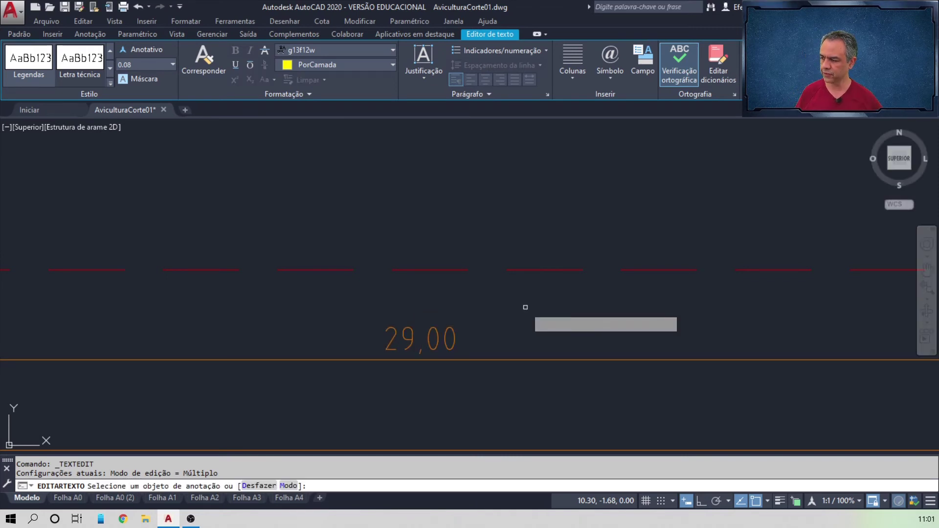
key("Escape")
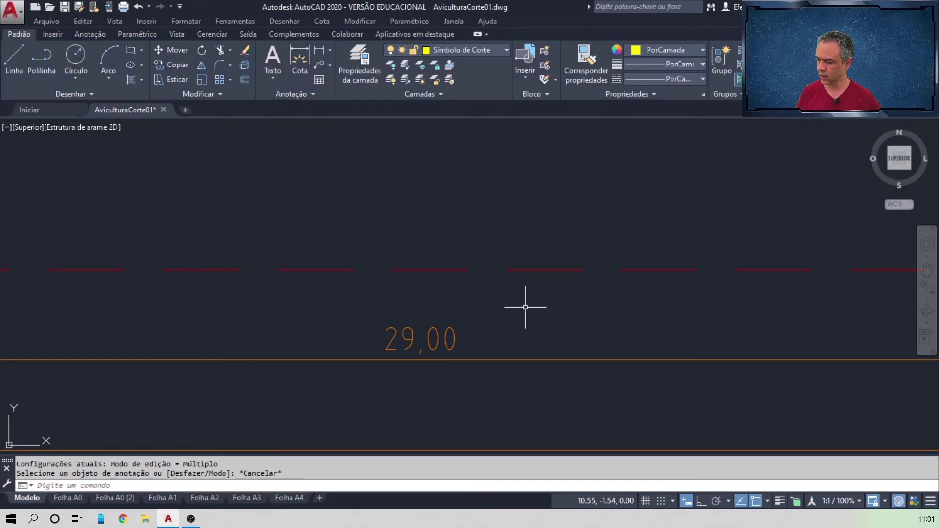
- Continue the 29,00 dimension with a dimension from the last column to the outer corner of the cyan sidewalk line
middle_click(526, 308)
middle_click(526, 308)
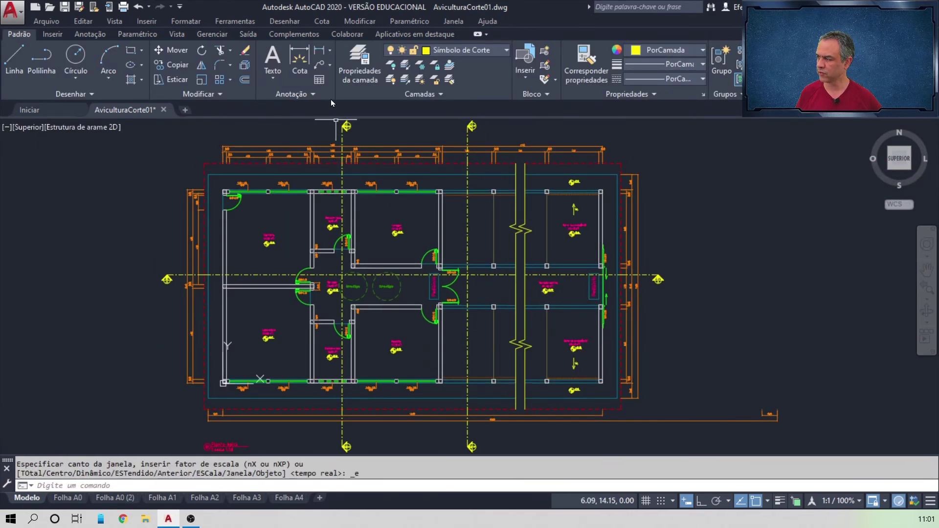
left_click(322, 21)
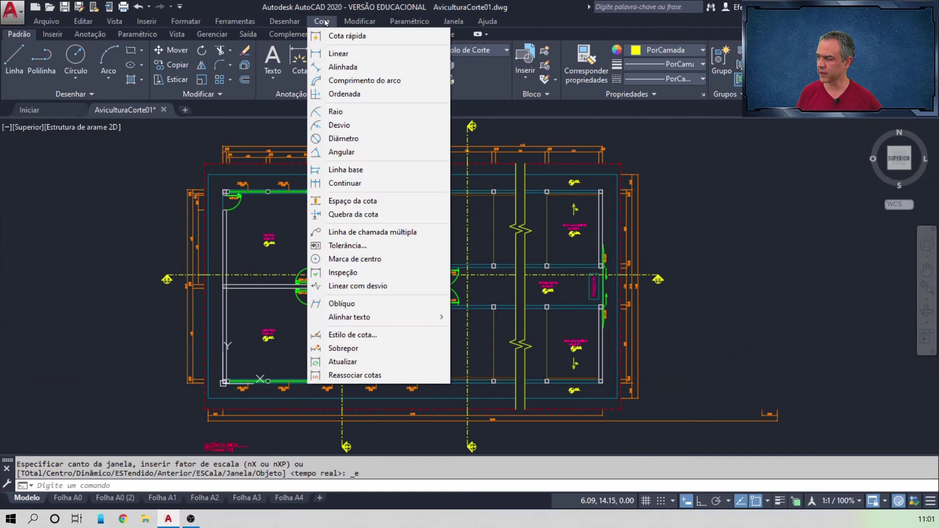
left_click(355, 187)
scroll(577, 415, "up", 5)
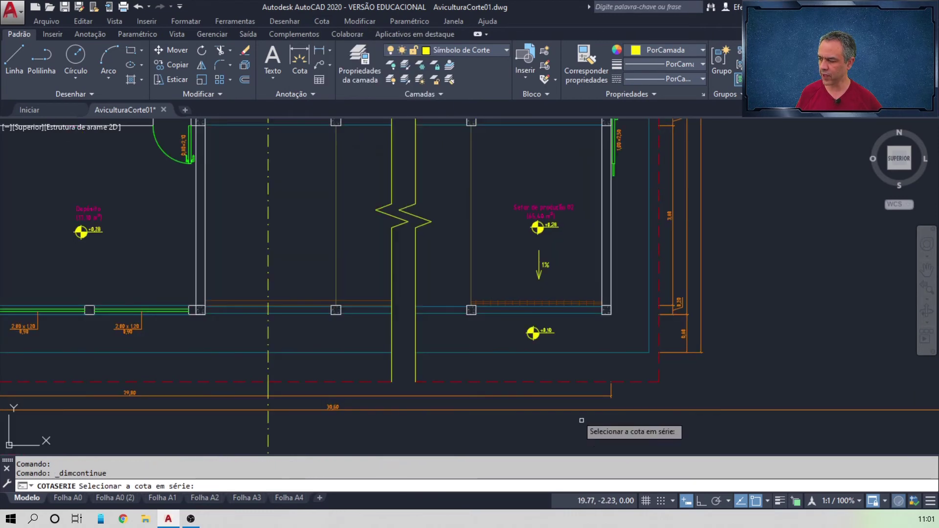
left_click(578, 396)
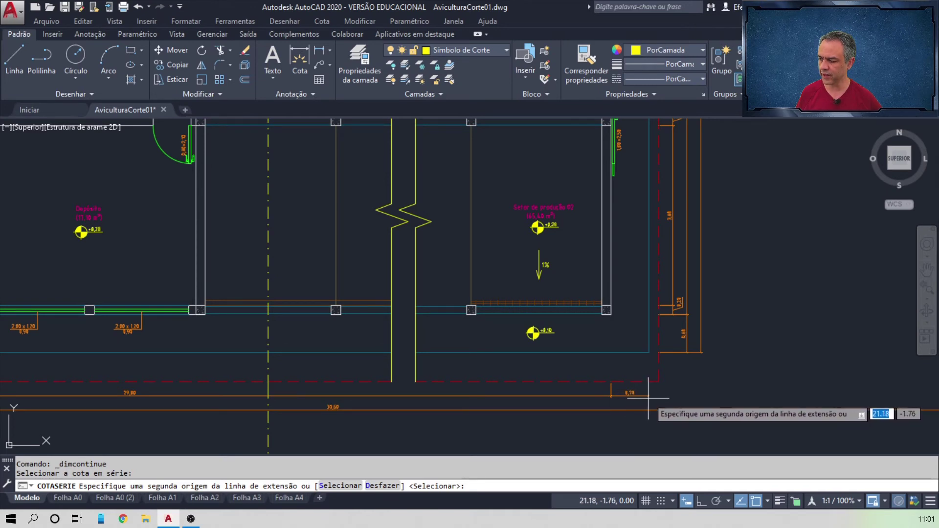
scroll(650, 392, "up", 2)
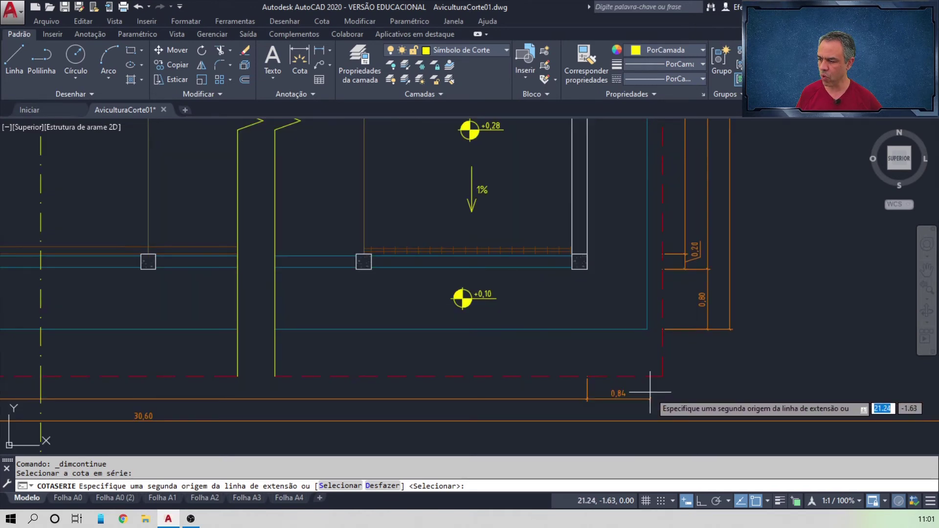
scroll(650, 391, "up", 2)
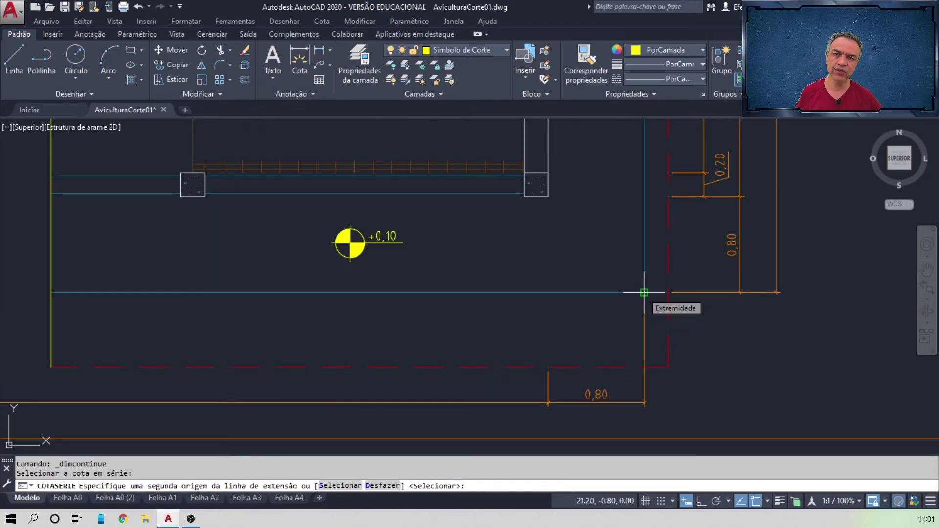
mouse_move(643, 292)
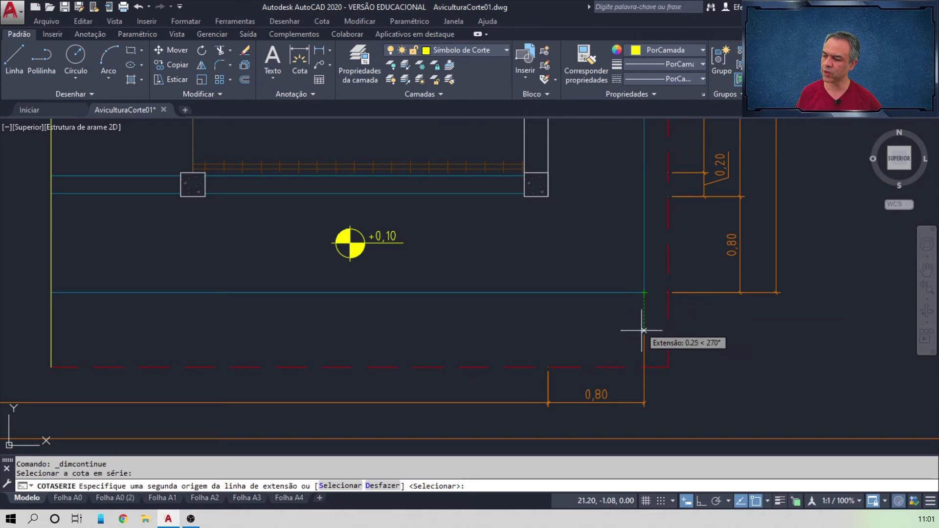
left_click(644, 367)
key("Return")
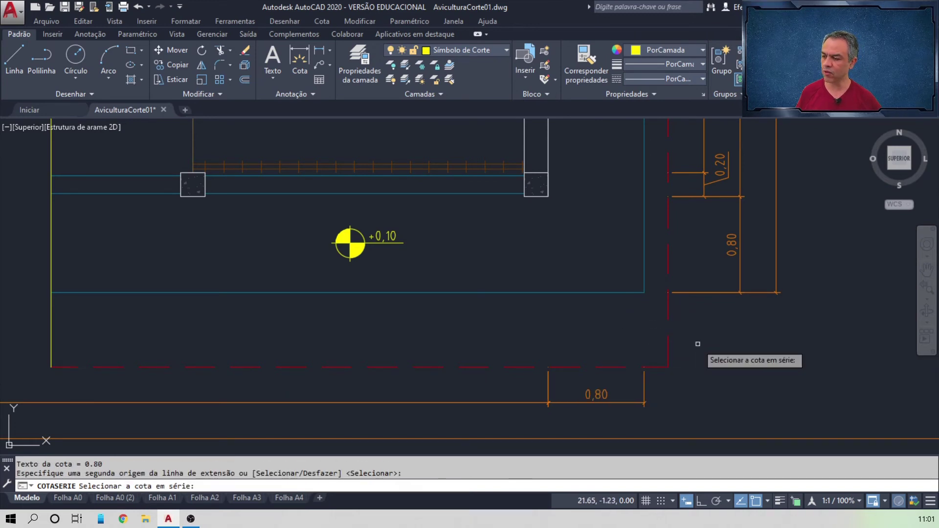
key("Return")
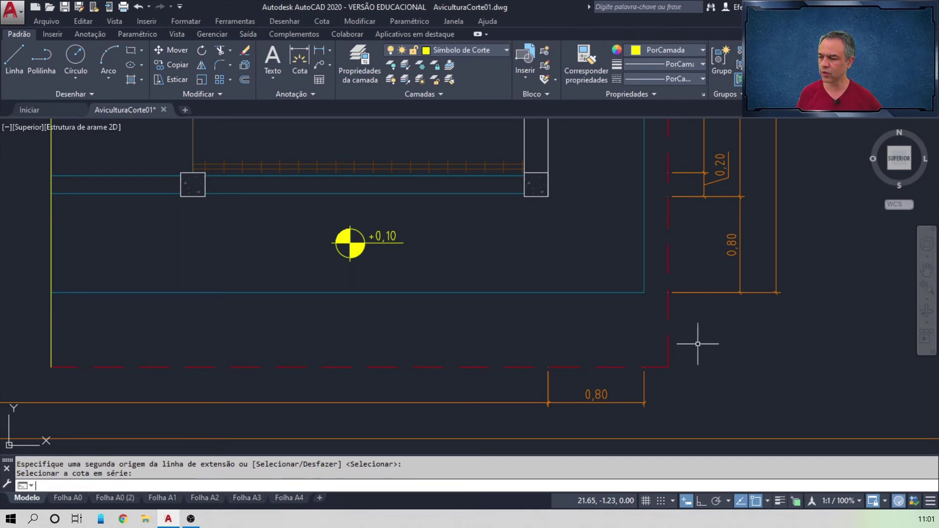
- Delete the leftover sidewalk dimension below the plan, far beyond the building's new end
scroll(698, 343, "down", 4)
mouse_move(748, 342)
middle_mouse_down()
mouse_move(485, 285)
mouse_move(413, 283)
middle_mouse_up()
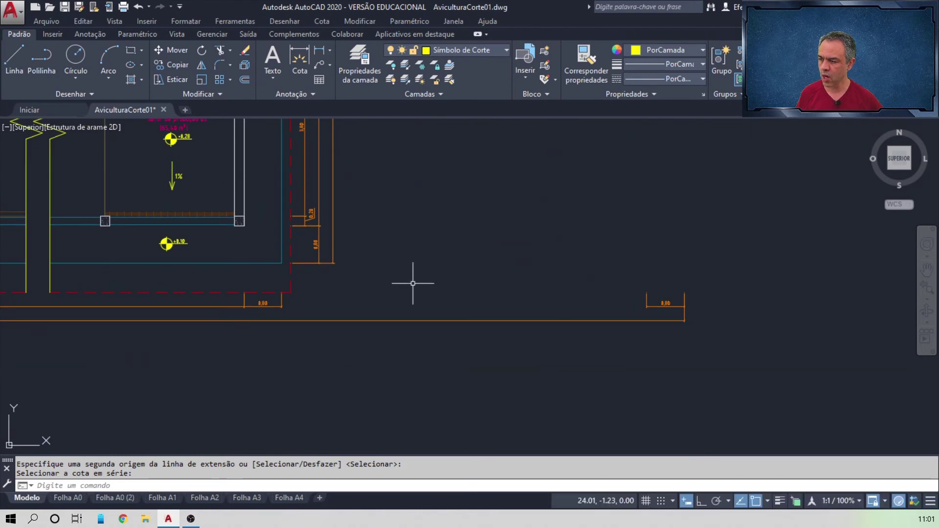
left_click(662, 306)
key("Delete")
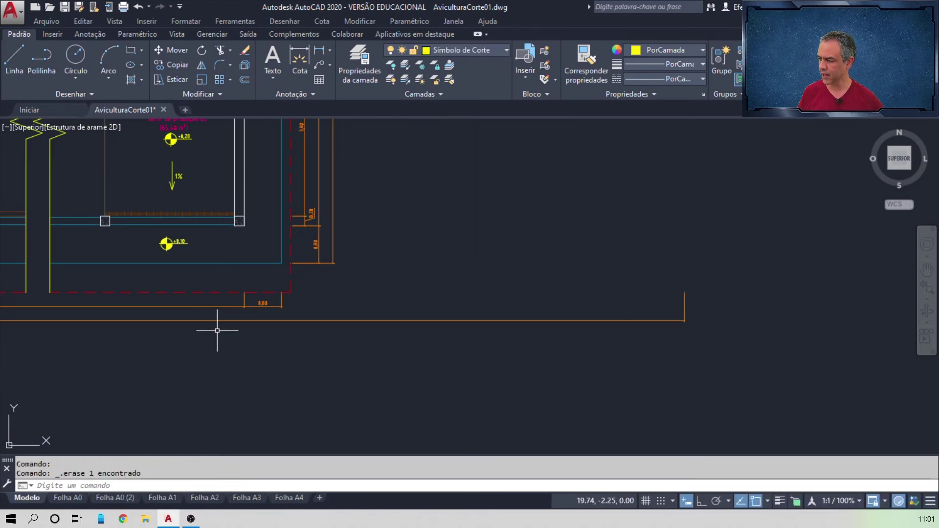
- Stretch the end of the outermost overall dimension below the plan back to the outer edge of the sidewalk
left_click(226, 321)
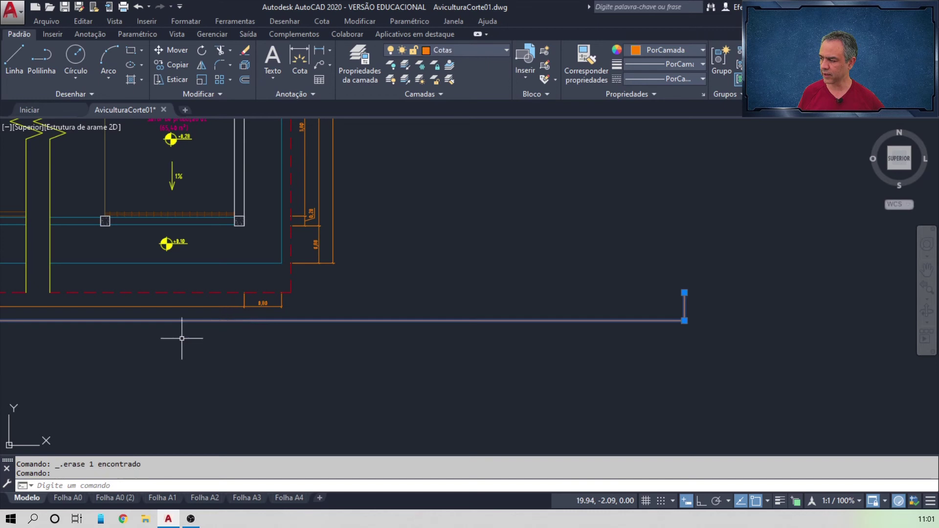
middle_click_drag(183, 335, 558, 353)
scroll(358, 335, "up", 8)
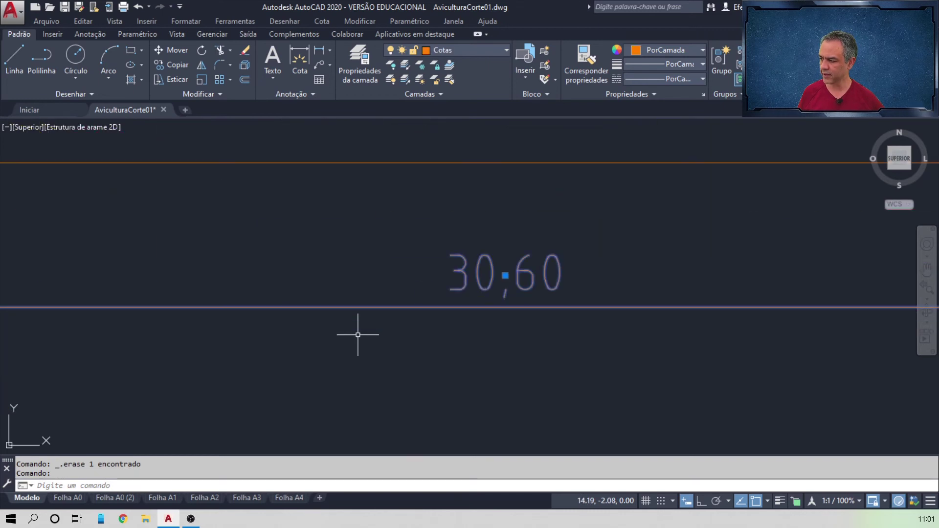
scroll(358, 334, "down", 8)
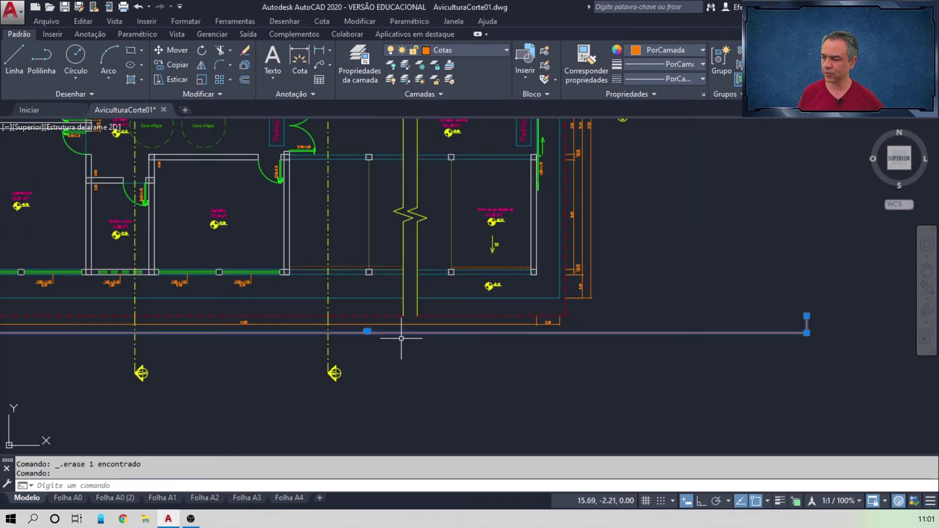
left_click(807, 316)
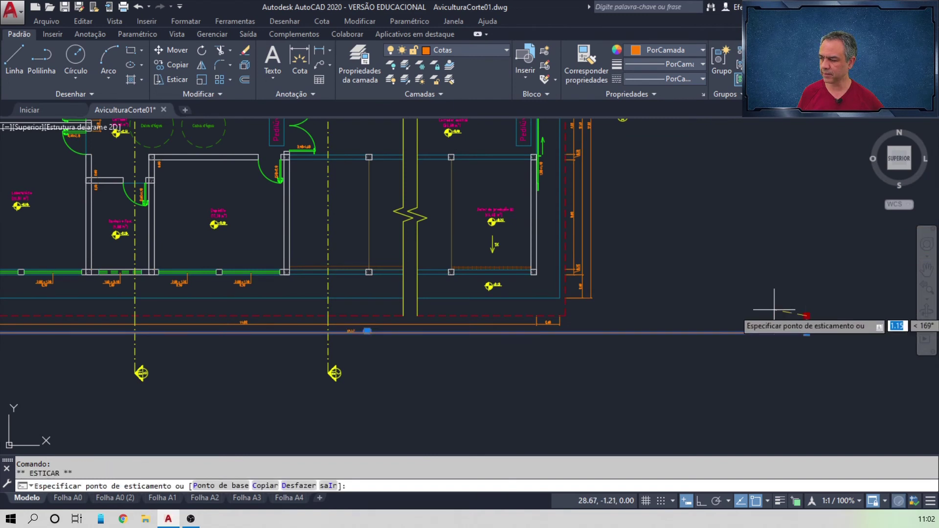
scroll(577, 325, "up", 5)
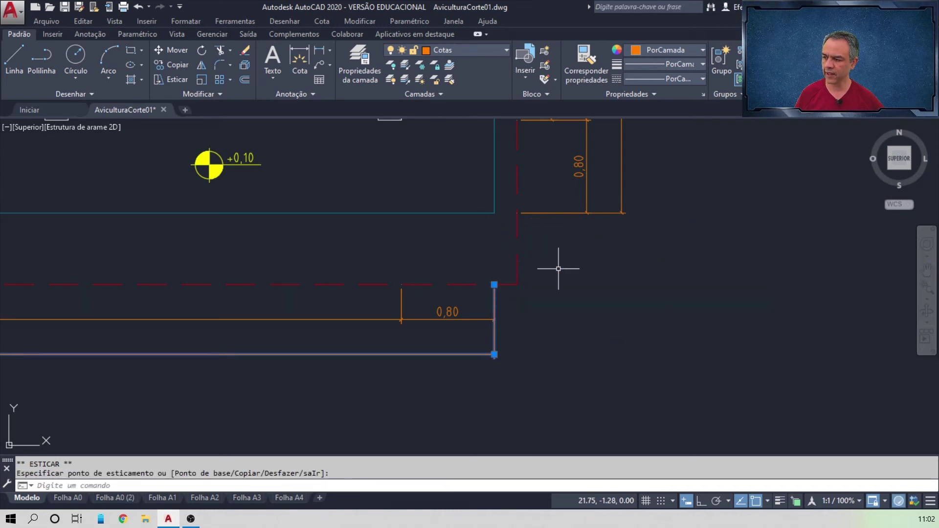
key("Escape")
- Override the text of the shortened overall dimension below the plan with 30,60
scroll(518, 278, "down", 2)
scroll(283, 346, "down", 3)
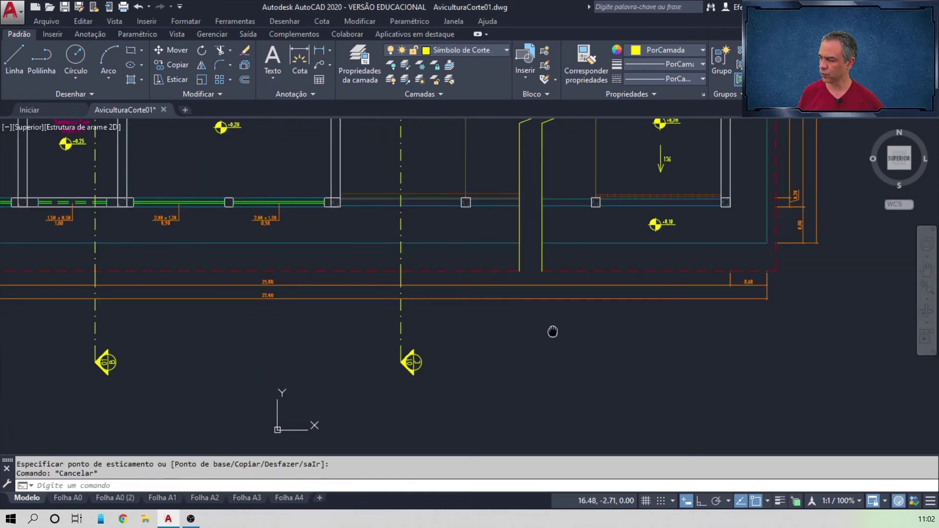
scroll(317, 309, "up", 10)
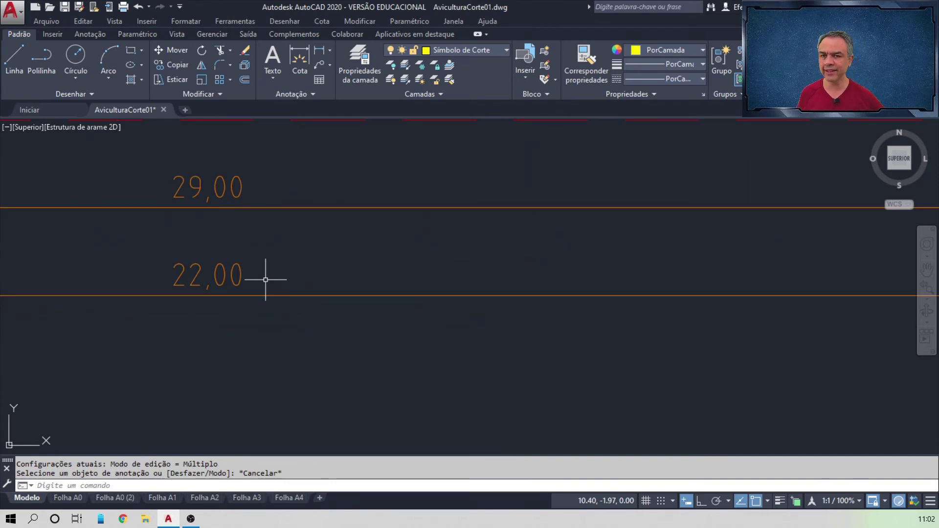
double_click(236, 276)
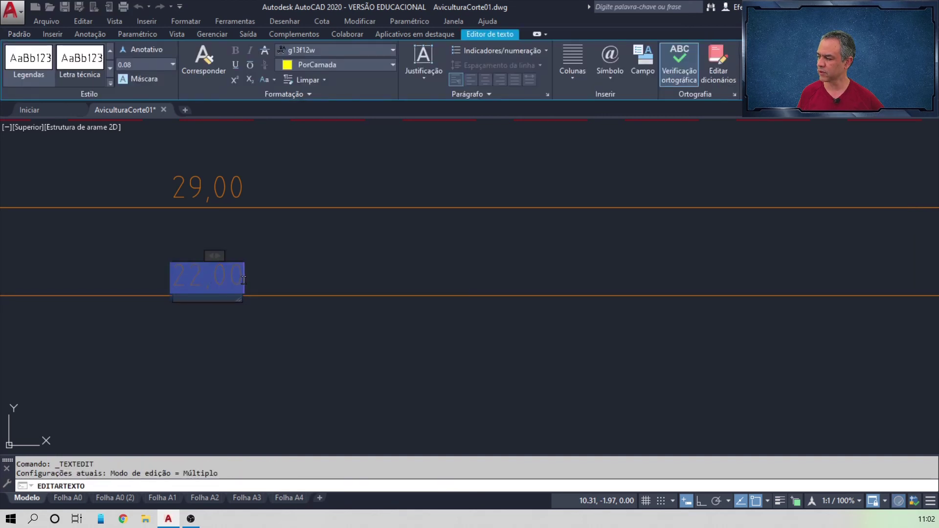
type("30")
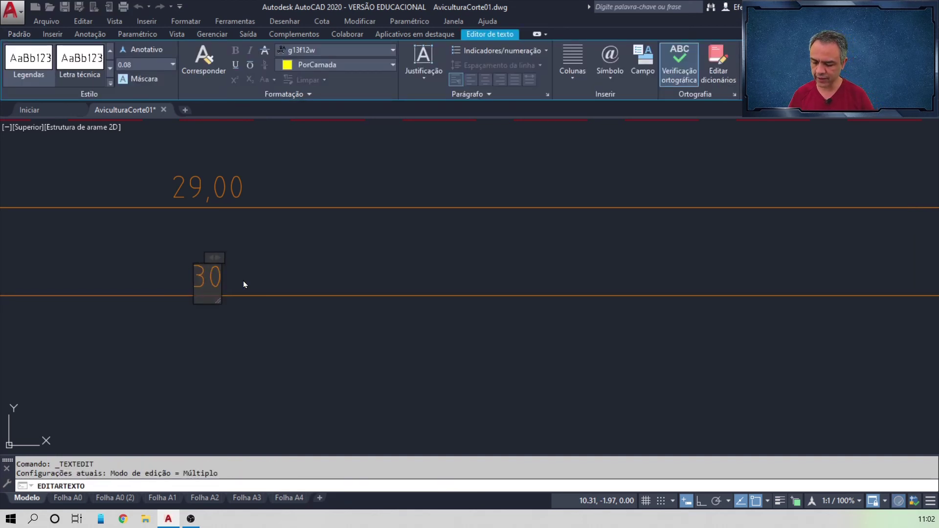
type(",60")
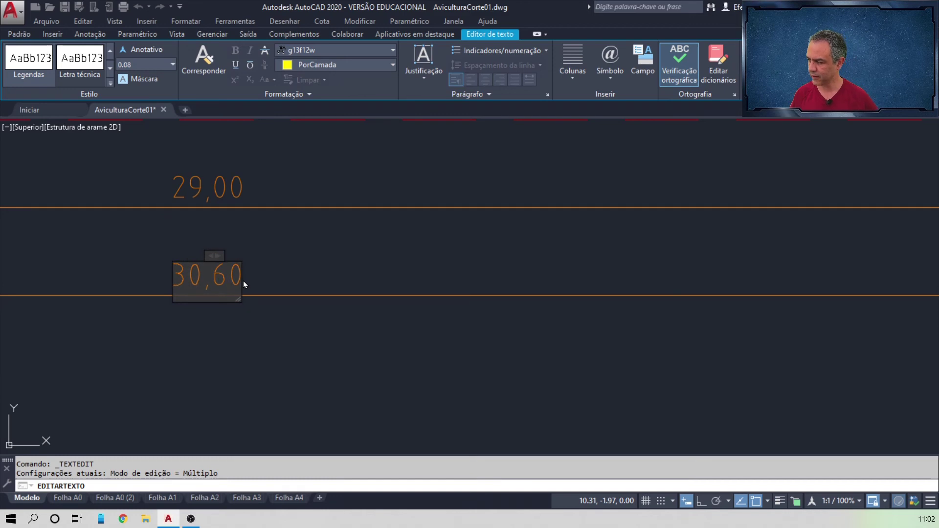
left_click(303, 267)
key("Escape")
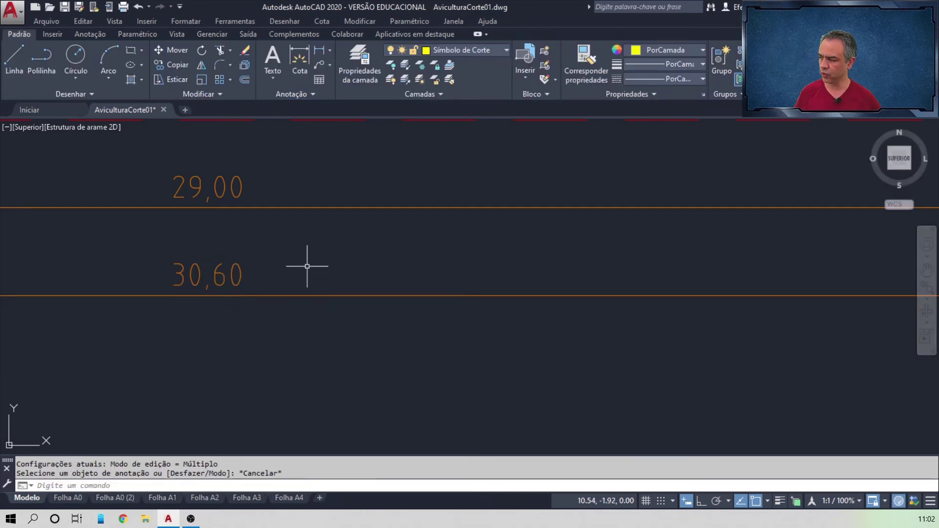
- Examine the grate strips along the outer walls of production sectors 01 and 02, between the break line and the building's end
middle_click(307, 266)
middle_click(307, 266)
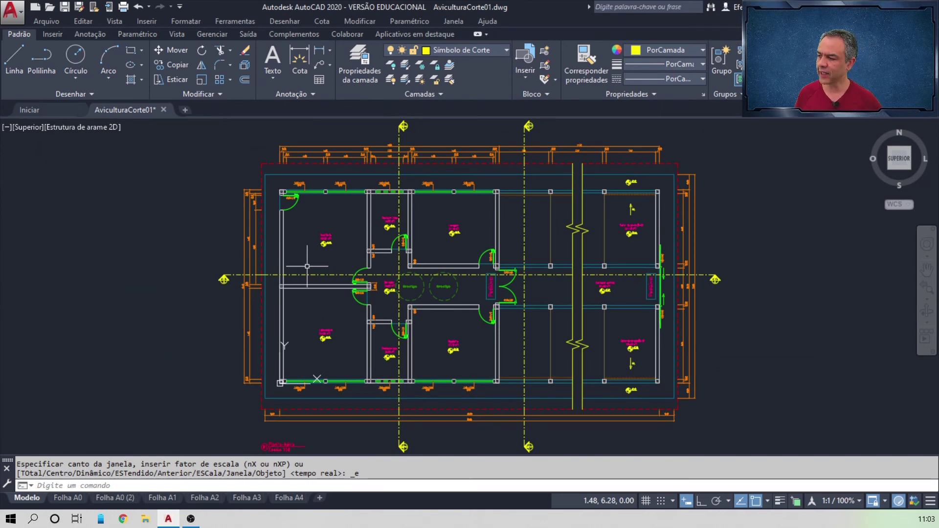
scroll(630, 200, "up", 6)
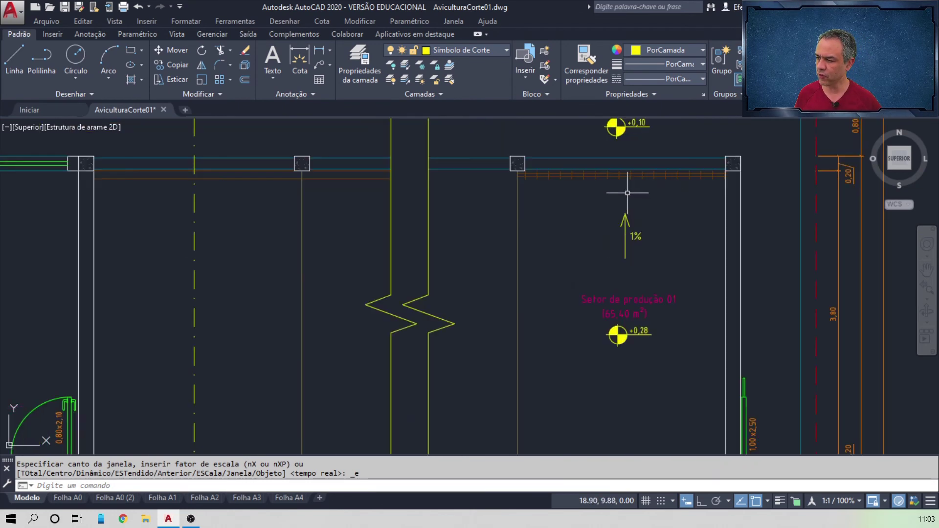
left_click(619, 176)
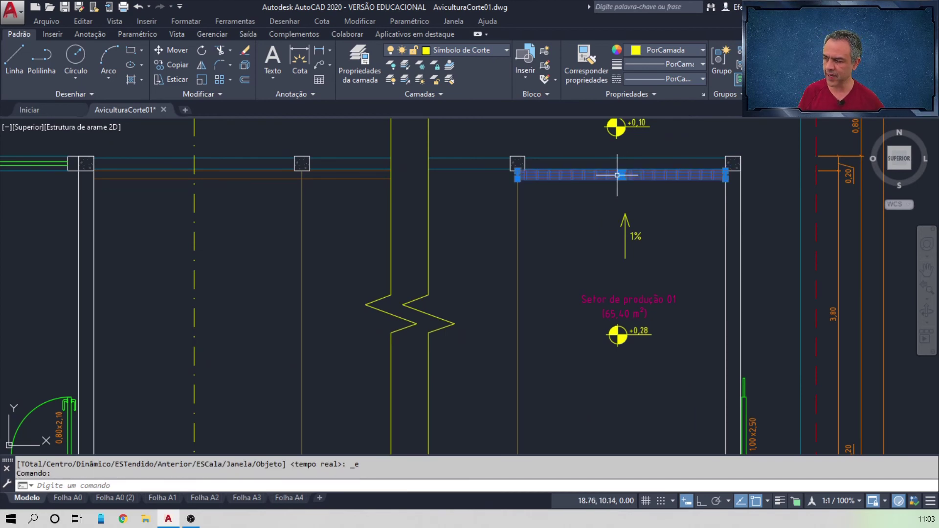
key("Escape")
left_click(509, 262)
key("Escape")
middle_click_drag(667, 413, 535, 263)
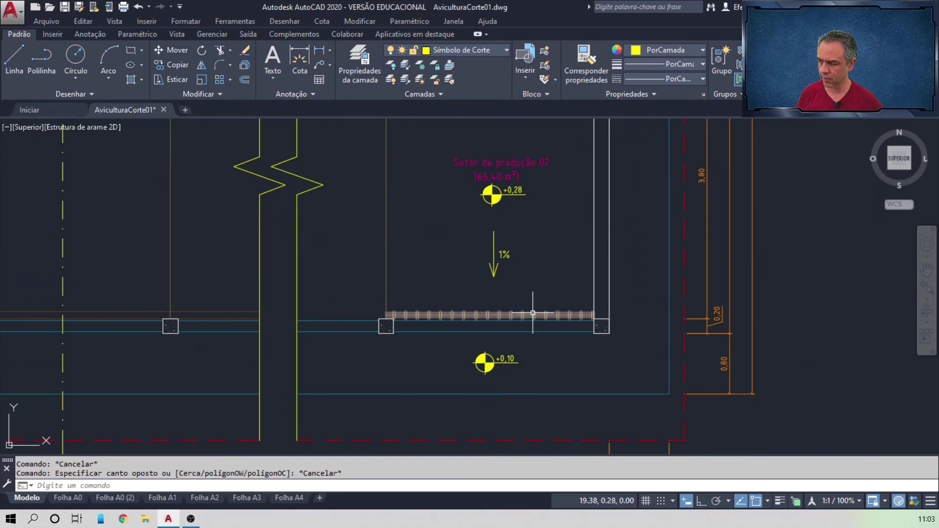
middle_click(575, 242)
middle_click(575, 242)
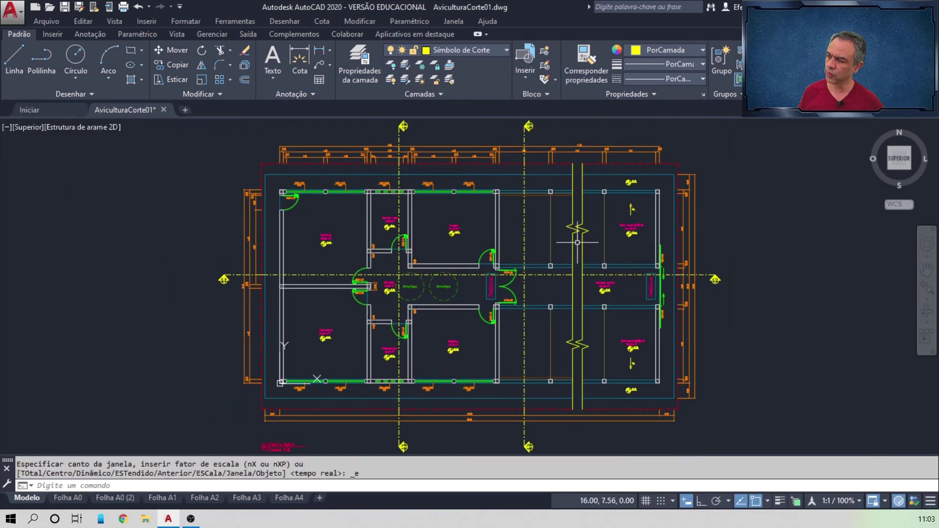
- Extend the two grate lines of production sector 02 across the break to the end wall, using the end wall and corner columns as boundaries
left_click(230, 50)
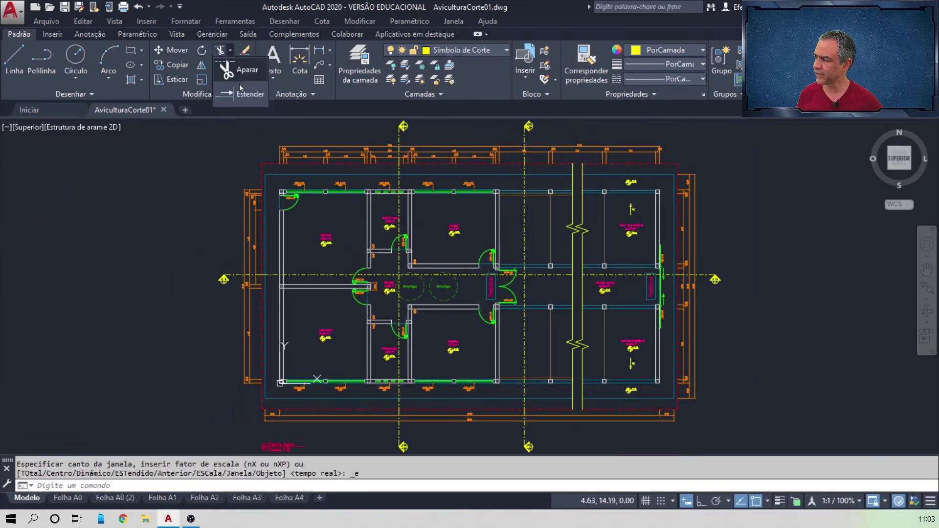
left_click(236, 88)
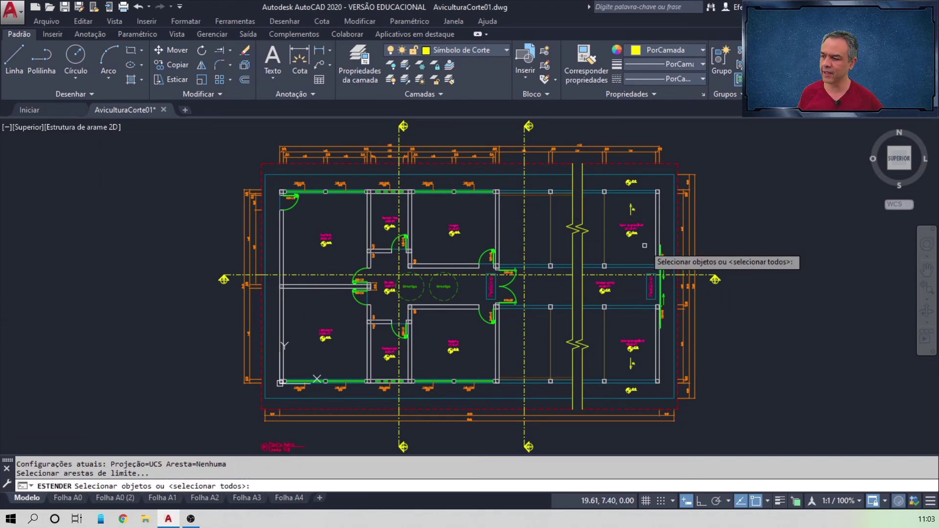
scroll(653, 215, "up", 8)
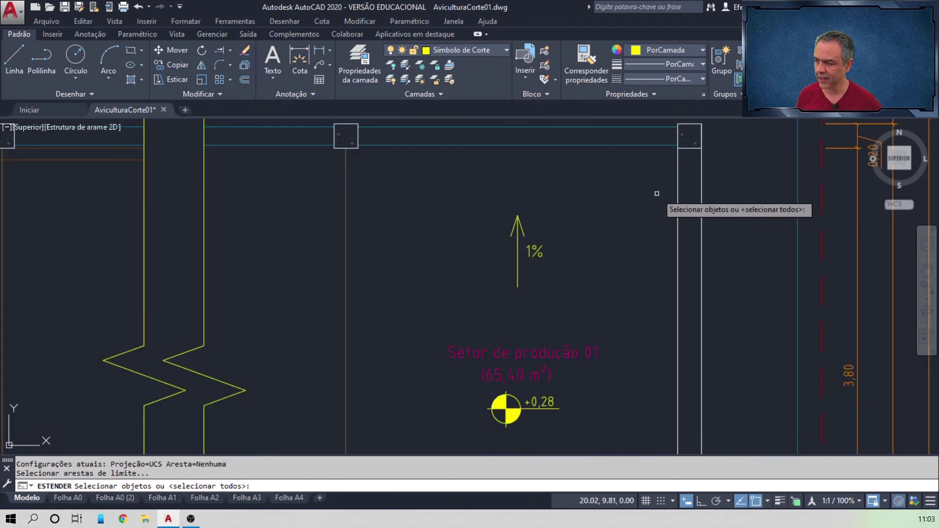
left_click(678, 200)
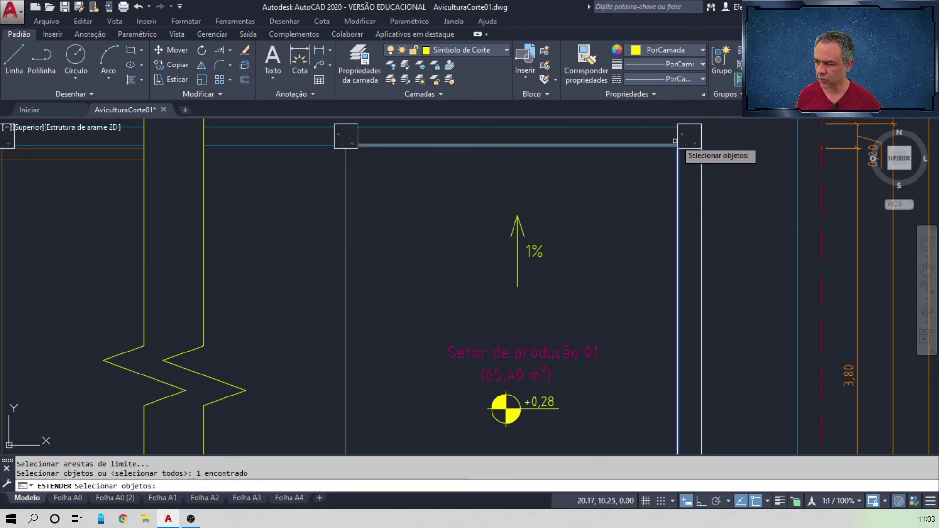
left_click(675, 142)
scroll(623, 299, "down", 6)
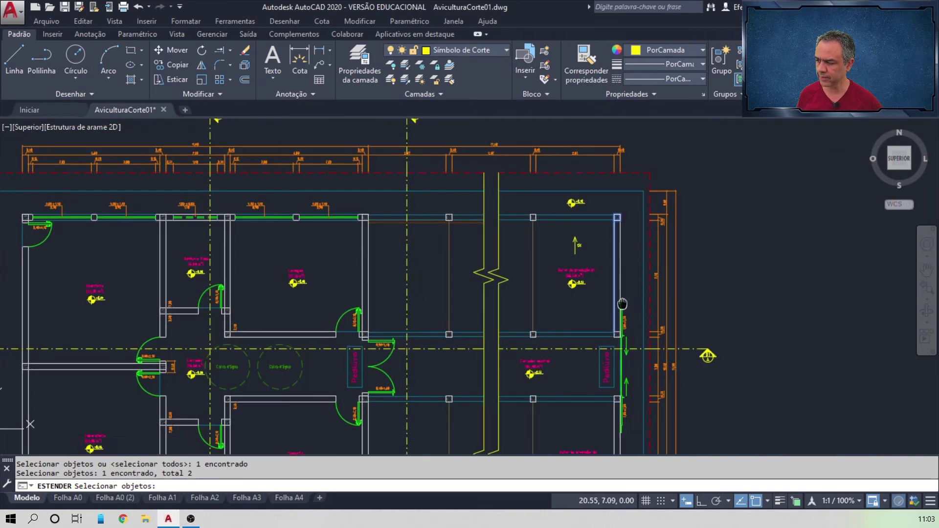
middle_click_drag(622, 304, 587, 236)
scroll(589, 247, "up", 4)
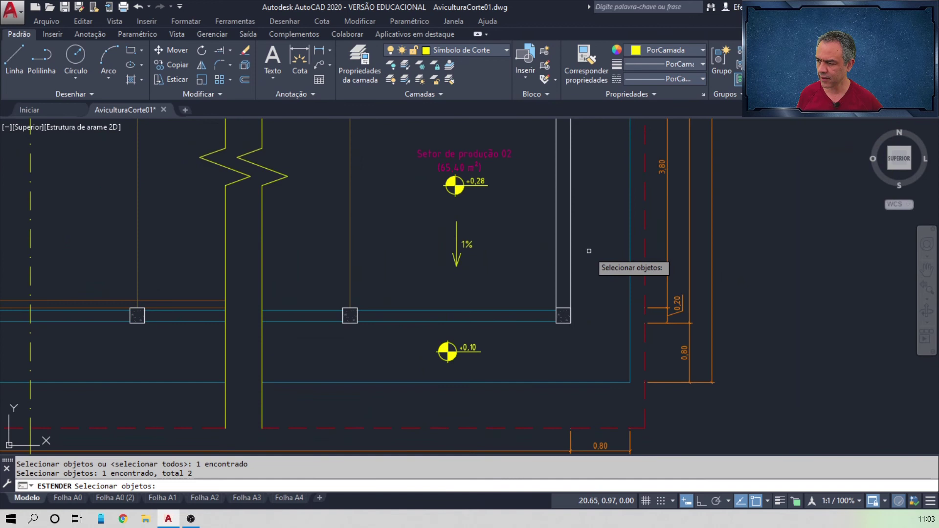
left_click(556, 261)
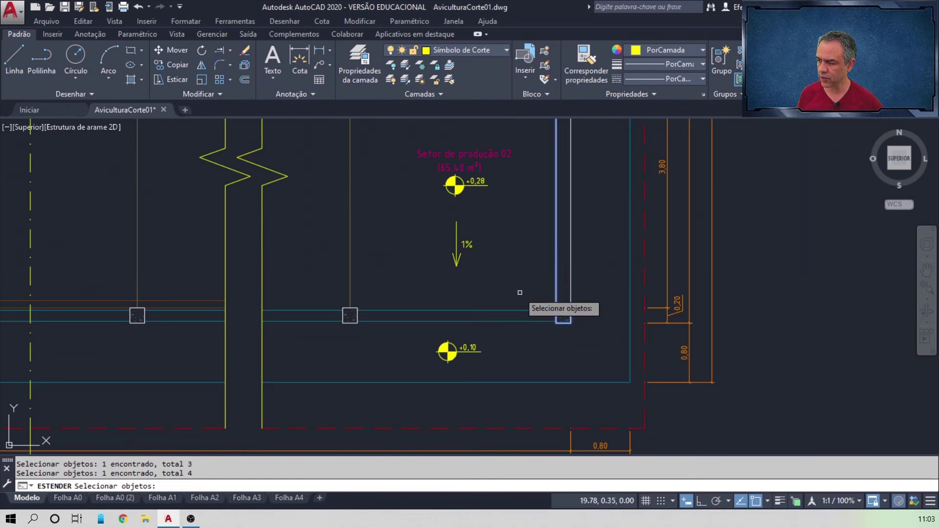
key("Return")
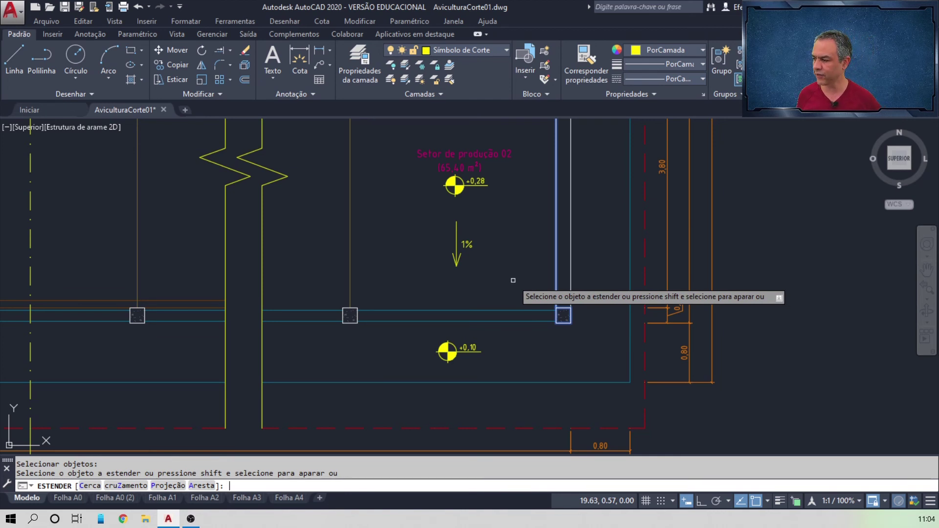
left_click(221, 302)
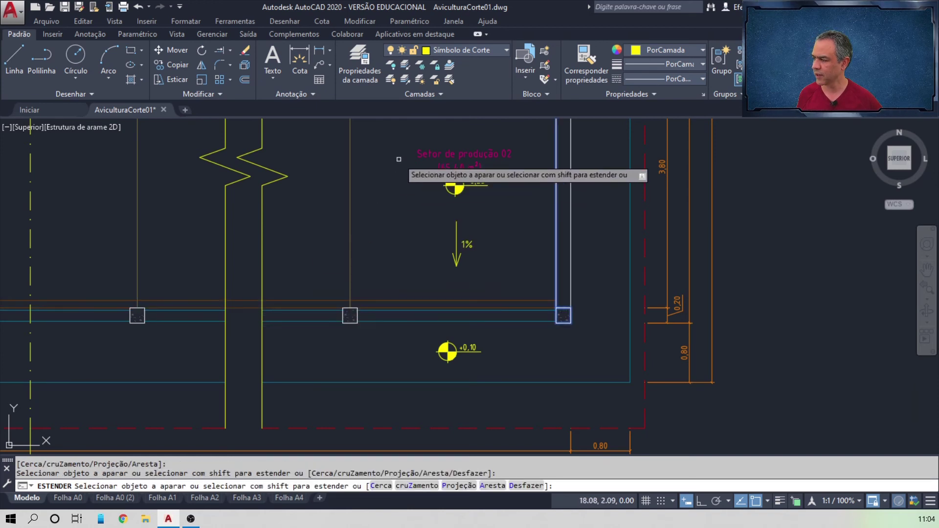
- Extend the two grate lines of production sector 01 across the break to the same end boundaries and finish the Extend command
middle_click_drag(402, 169, 404, 431)
middle_click_drag(264, 171, 273, 300)
scroll(274, 300, "up", 4)
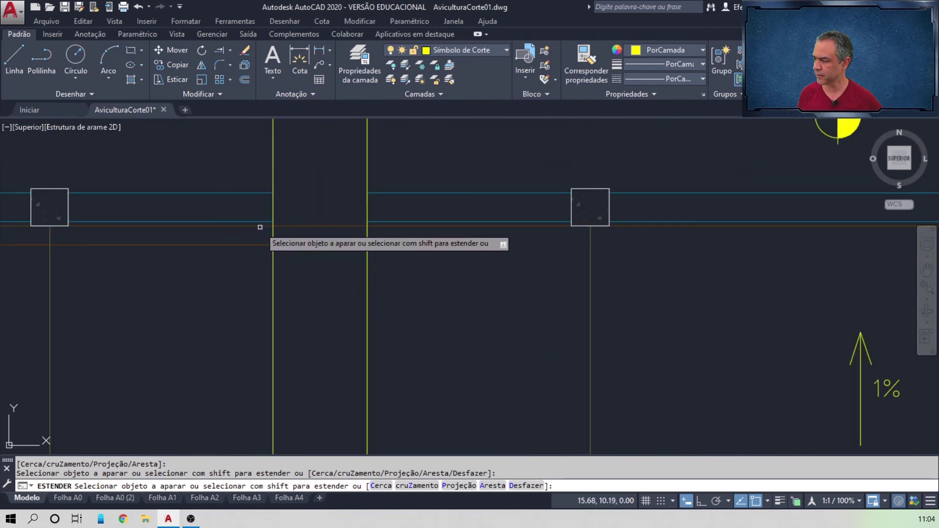
left_click(261, 228)
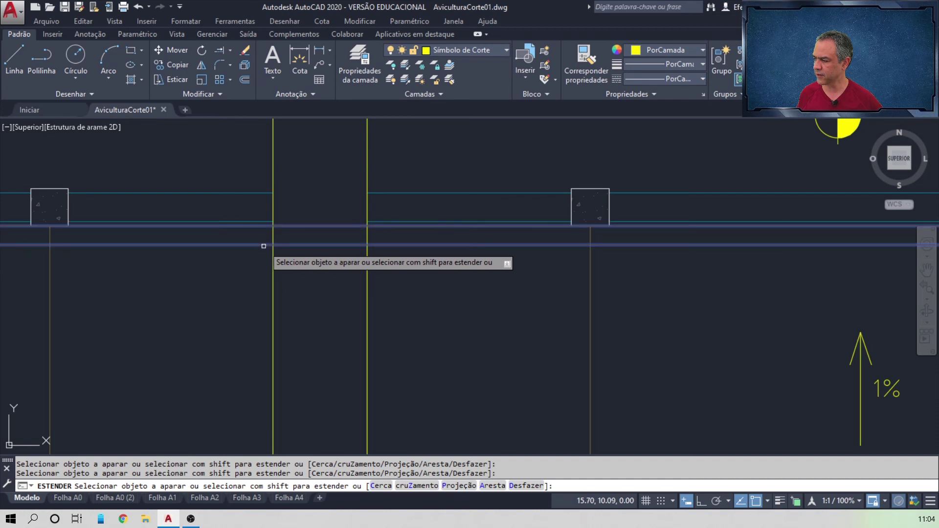
left_click(262, 245)
key("Return")
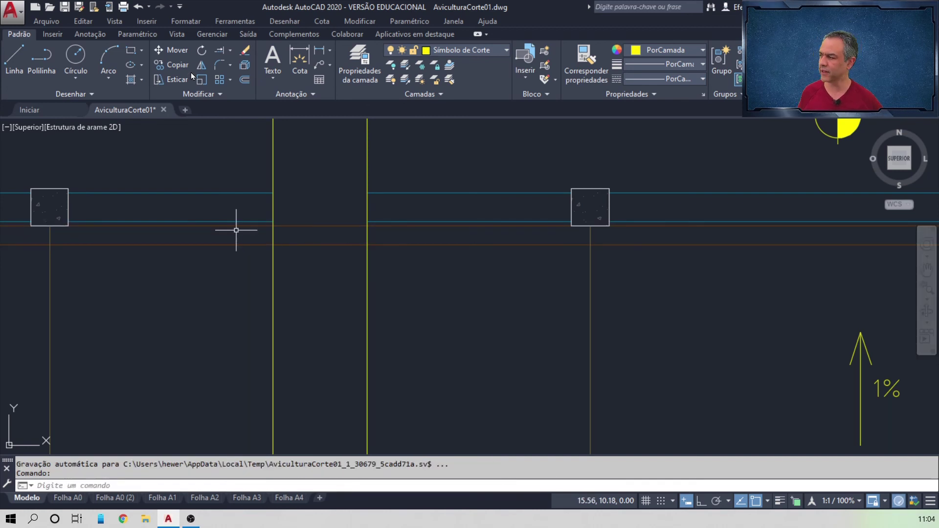
- Trim away the grate line segments between the two break lines in production sectors 01 and 02
left_click(231, 52)
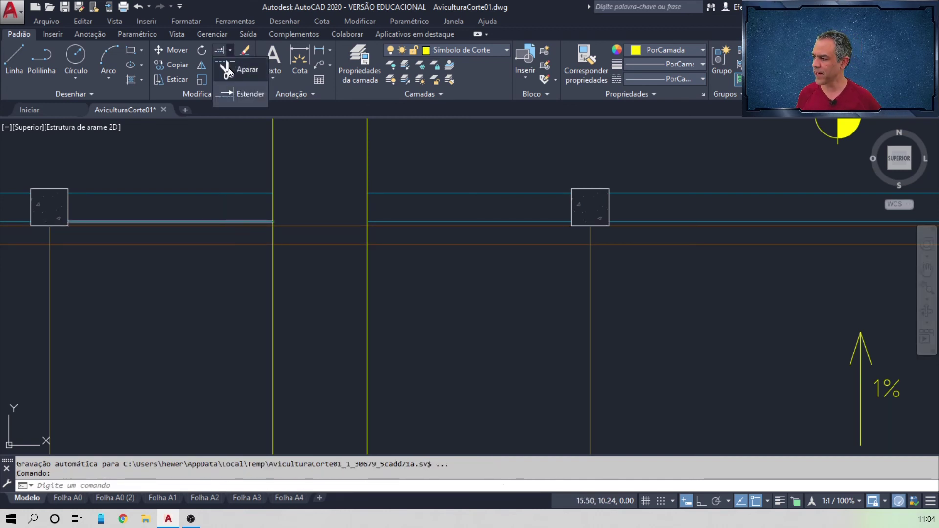
left_click(230, 69)
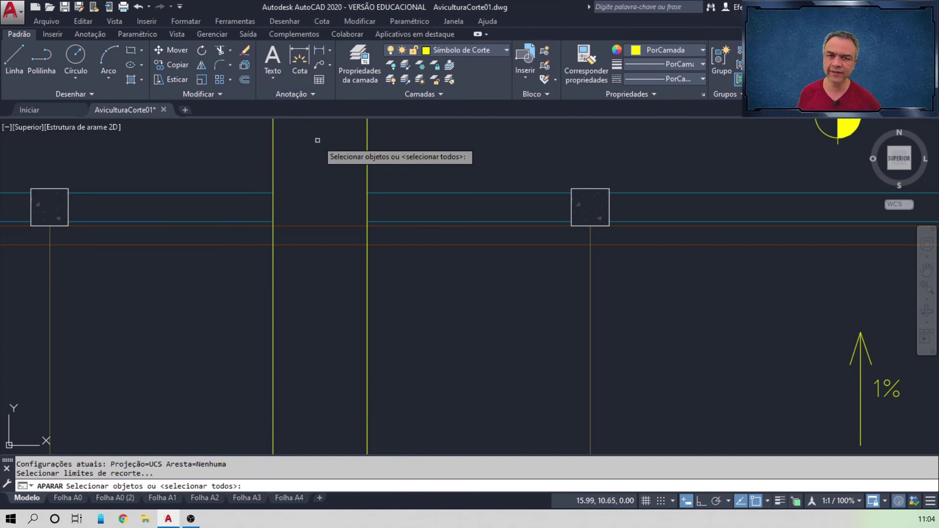
key("Return")
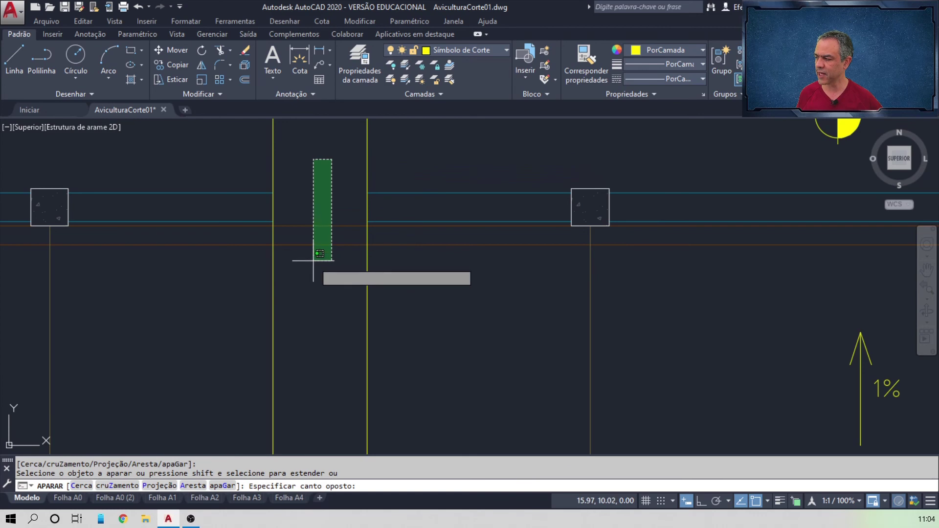
left_click(310, 275)
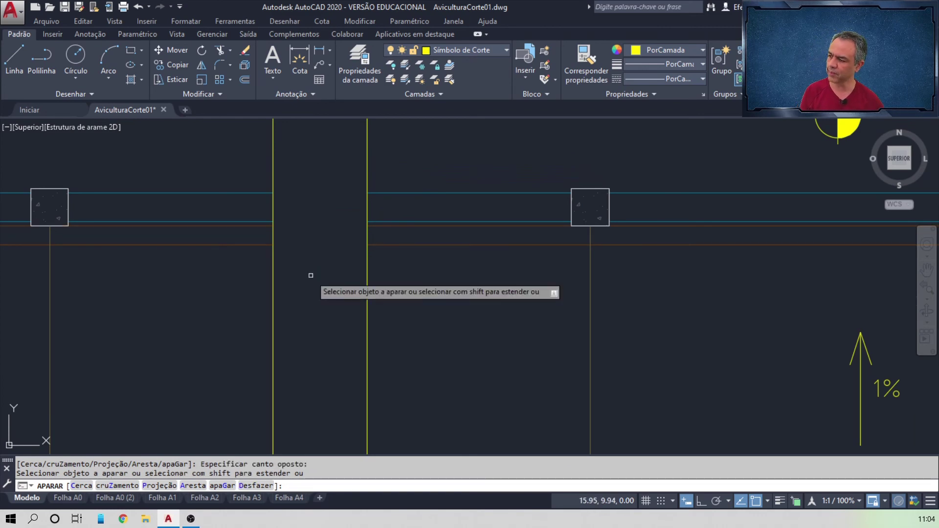
scroll(310, 275, "down", 5)
scroll(294, 319, "up", 1)
left_click(294, 318)
left_click(297, 320)
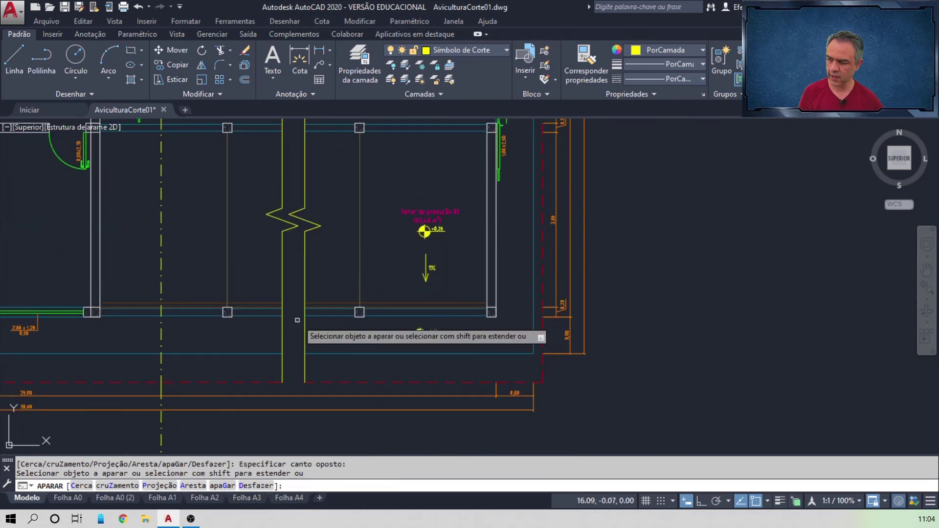
key("Return")
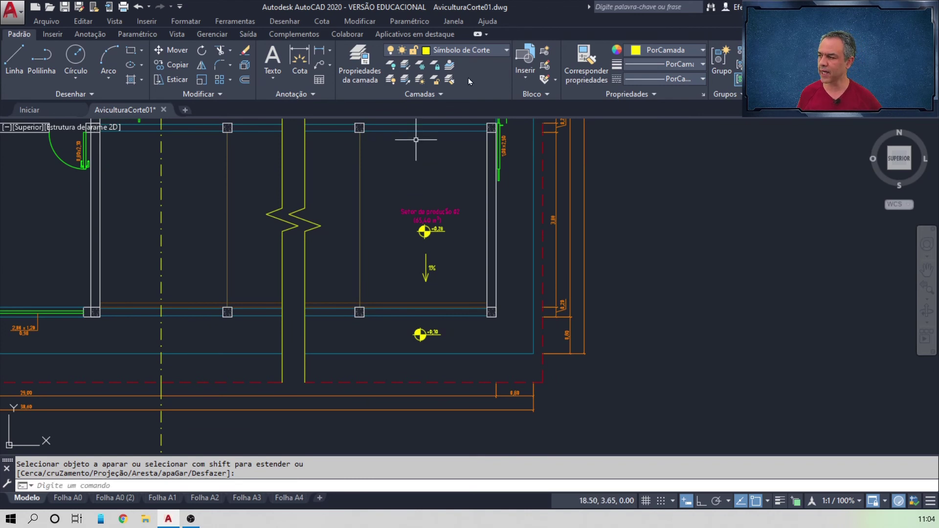
- Make Grade-Grelha the current layer
left_click(496, 52)
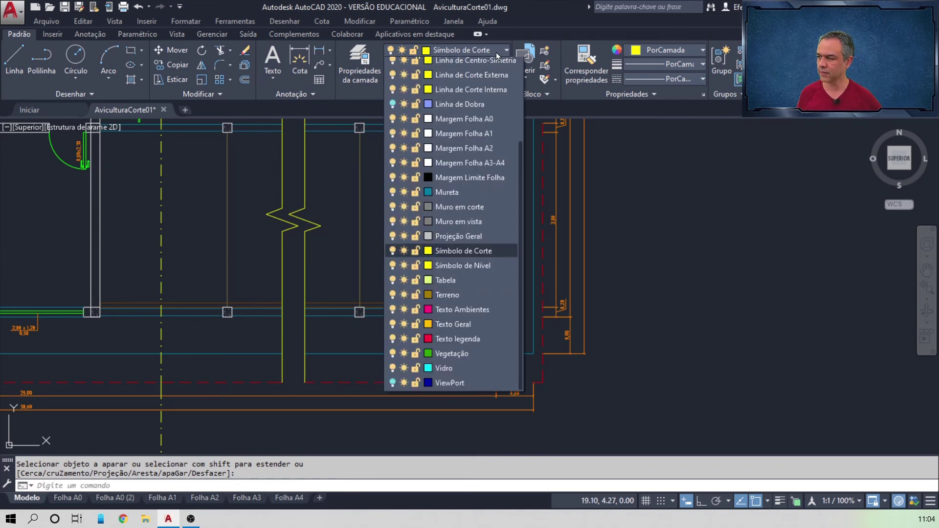
scroll(492, 93, "up", 2)
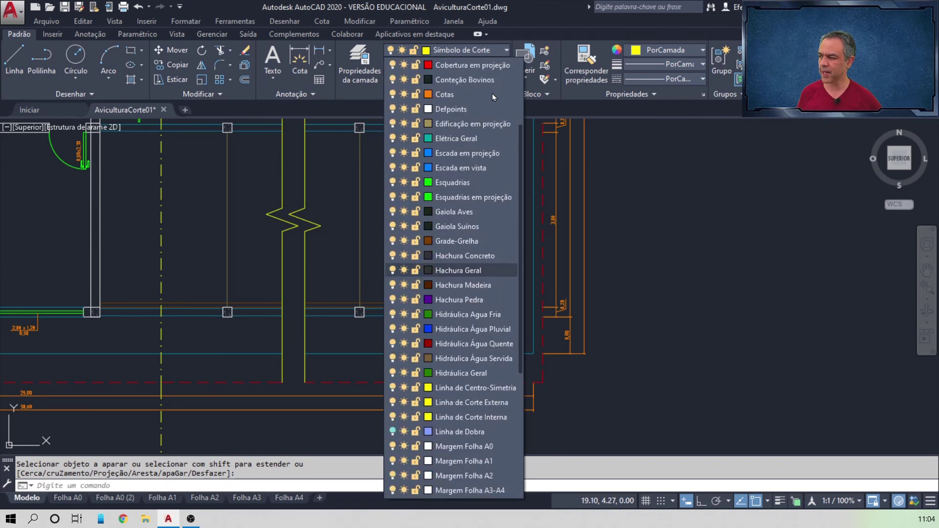
left_click(467, 243)
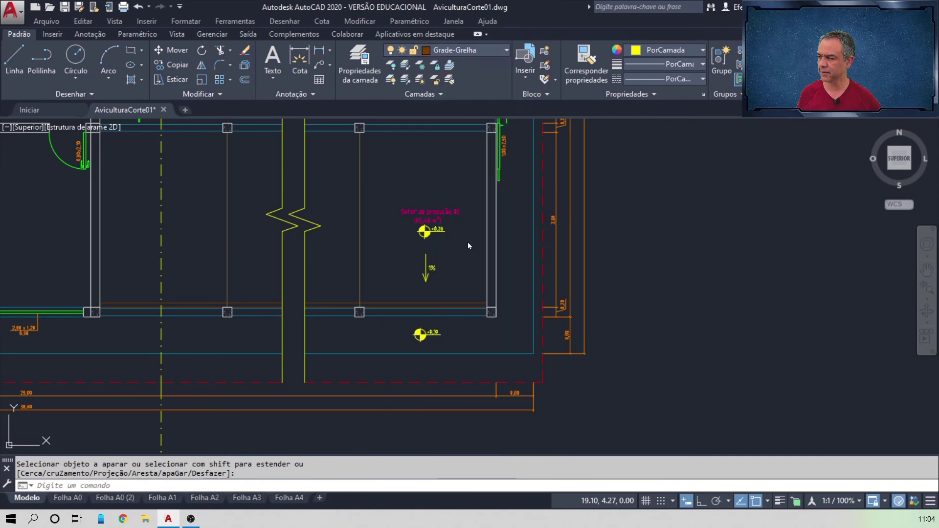
- Start a hatch on the current layer with the GRATE pattern and set its scale to 0.05
left_click(130, 80)
left_click(308, 81)
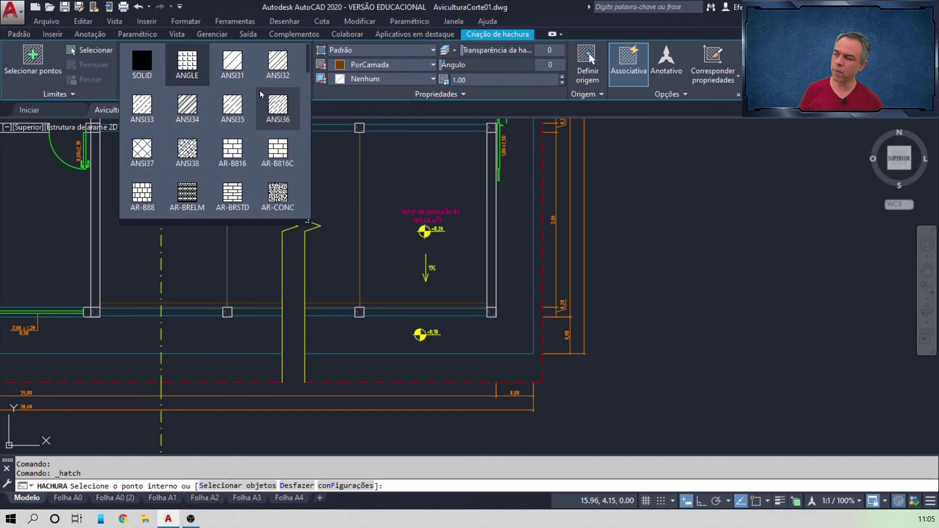
scroll(283, 120, "down", 8)
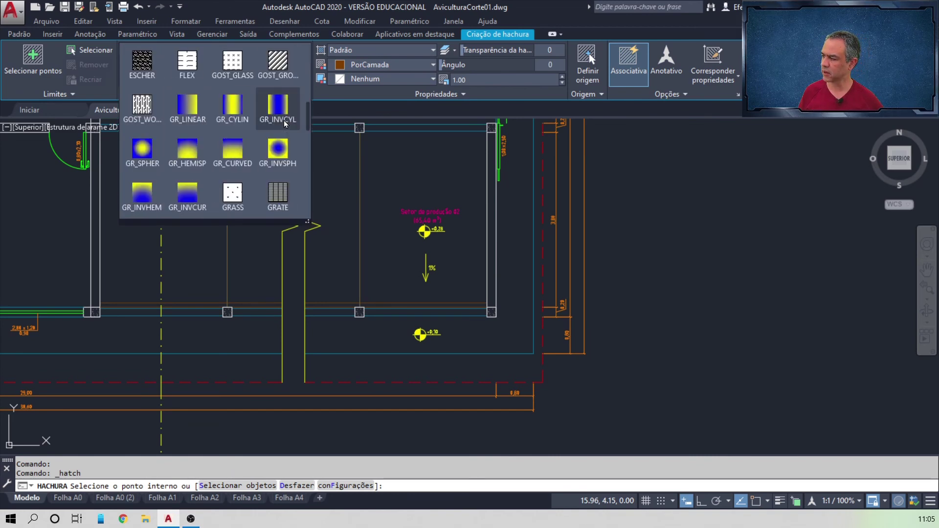
left_click(278, 149)
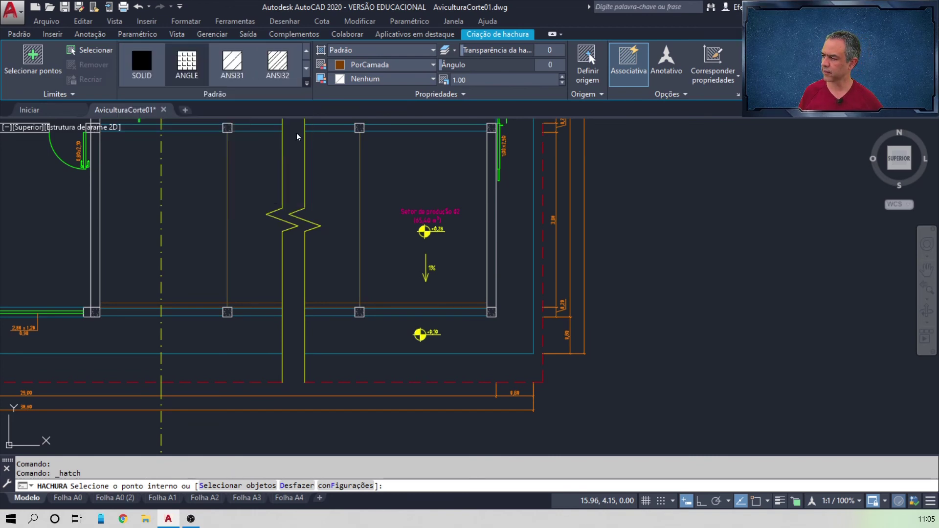
left_click(469, 81)
type("0.05")
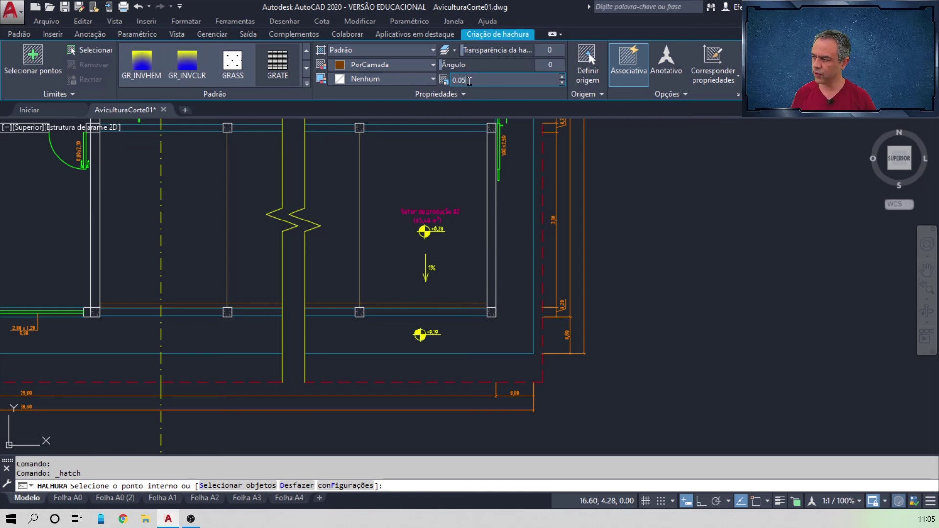
key("Return")
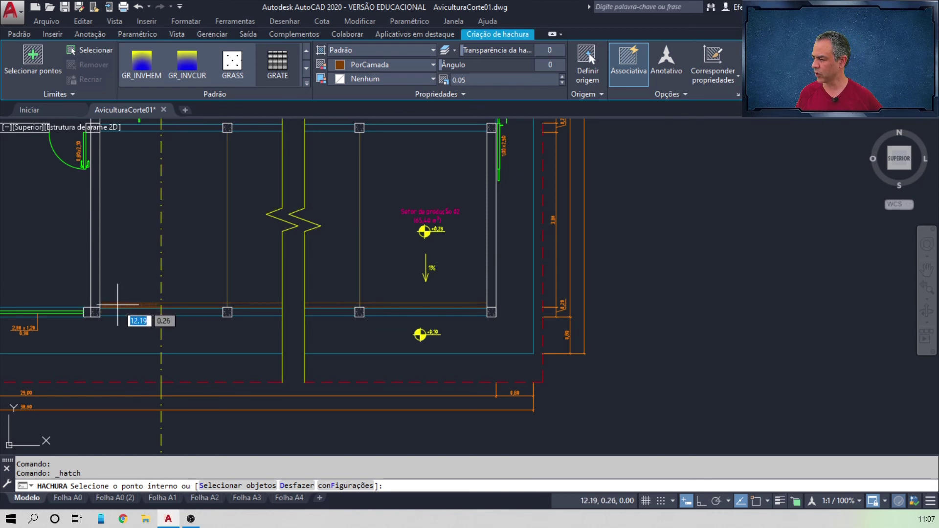
- Hatch the grate strip of production sector 02 on both sides of the break lines
left_click(117, 304)
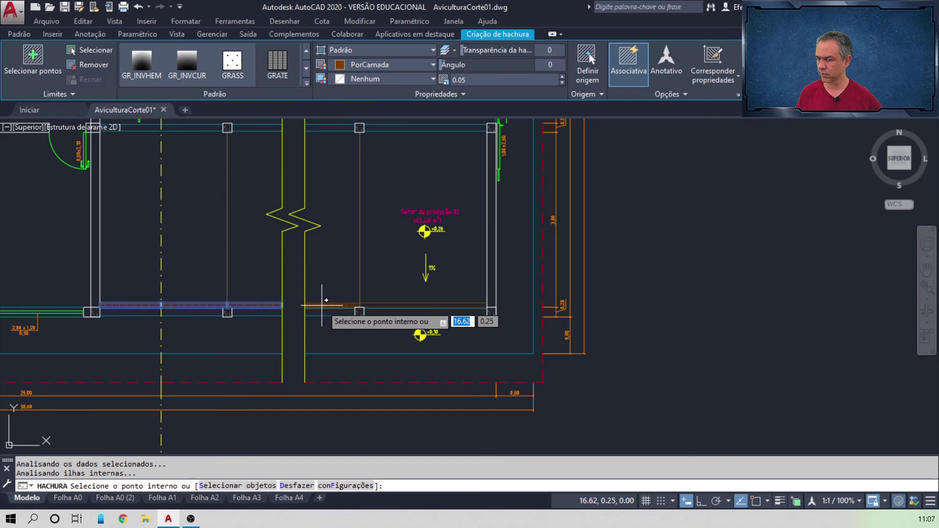
left_click(322, 305)
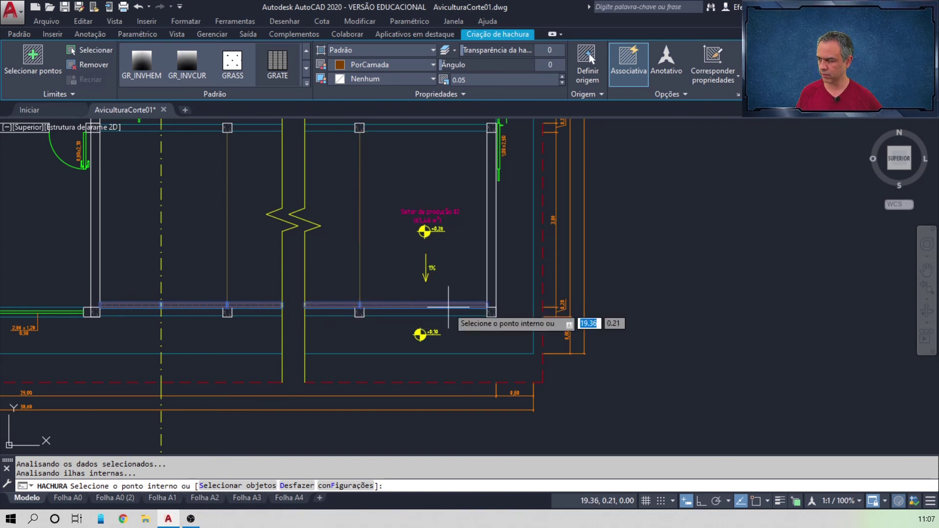
left_click(448, 306)
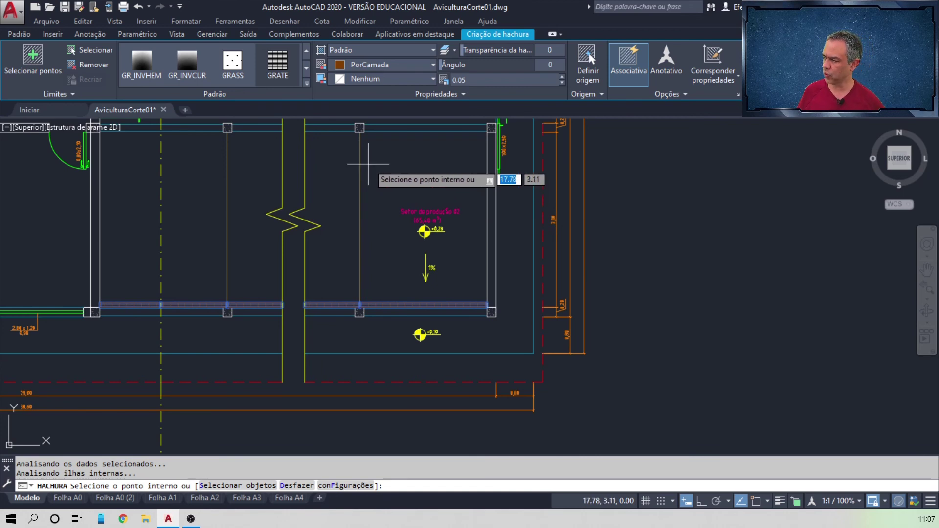
- Hatch the remaining grate strip segments of production sector 01 on both sides of the break lines and finish the hatch
middle_click_drag(368, 164, 579, 170)
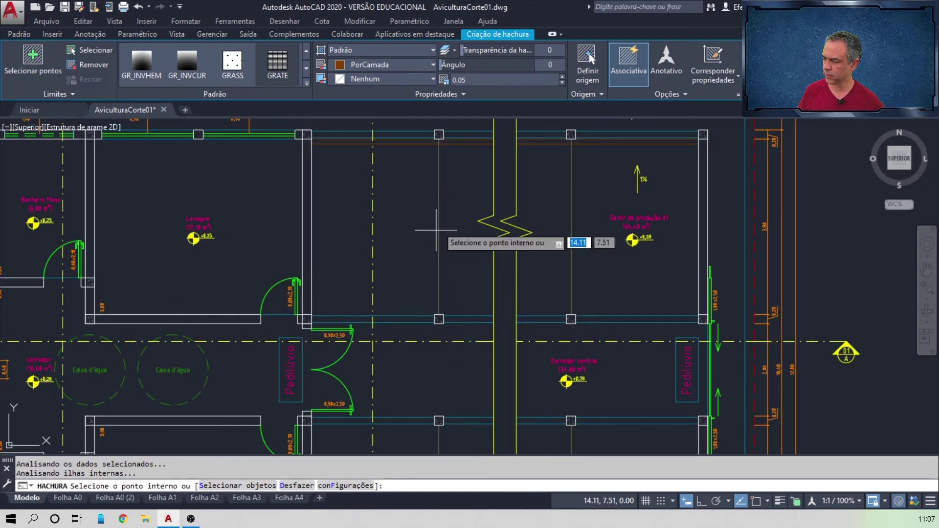
scroll(436, 230, "up", 4)
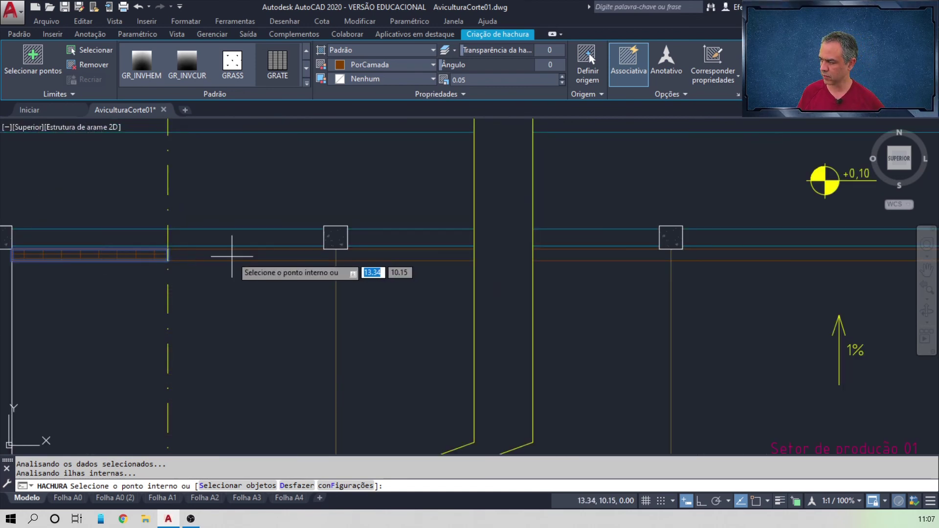
left_click(232, 256)
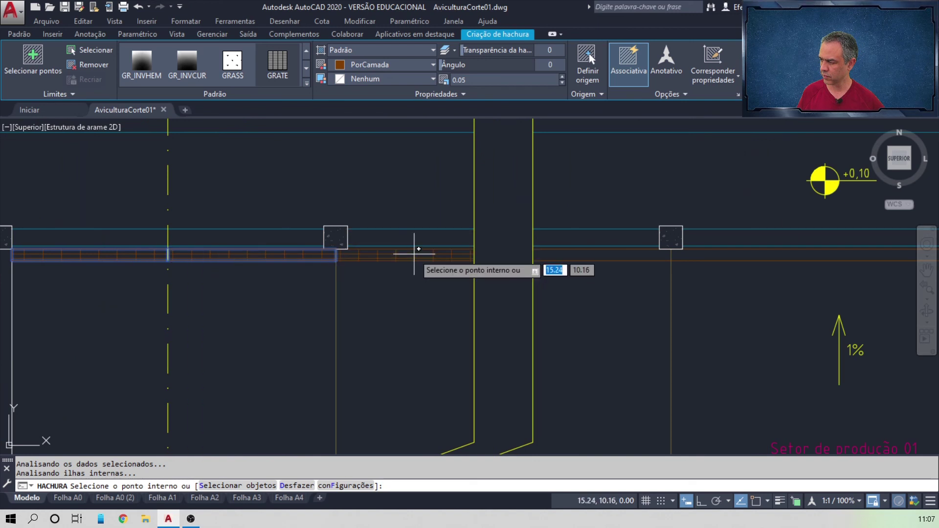
left_click(436, 254)
left_click(594, 253)
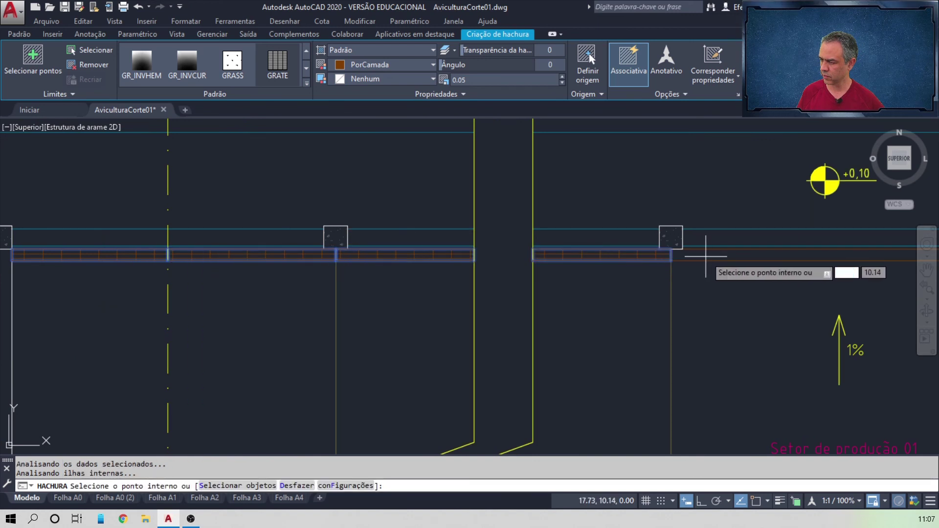
left_click(706, 256)
key("Return")
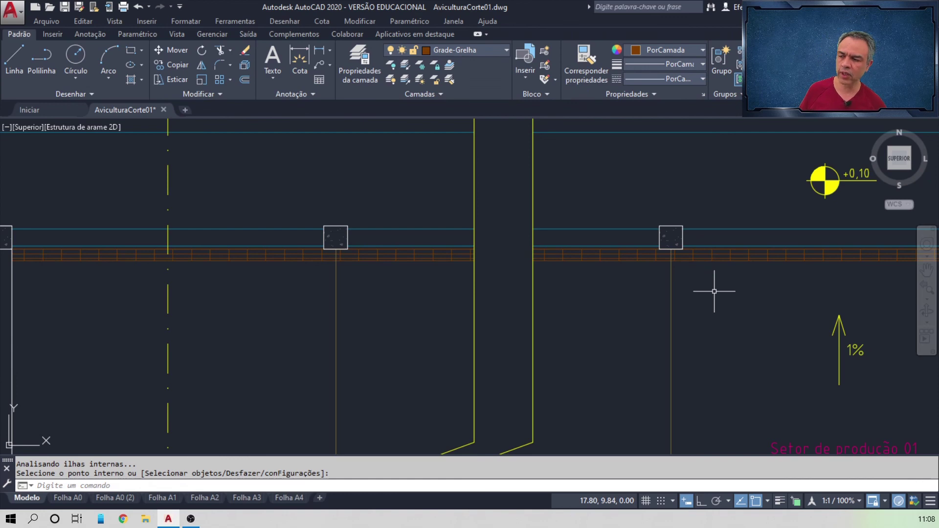
- Show the whole plan, set the LTSCALE linetype scale to 0.1, and regenerate the drawing
middle_click(714, 291)
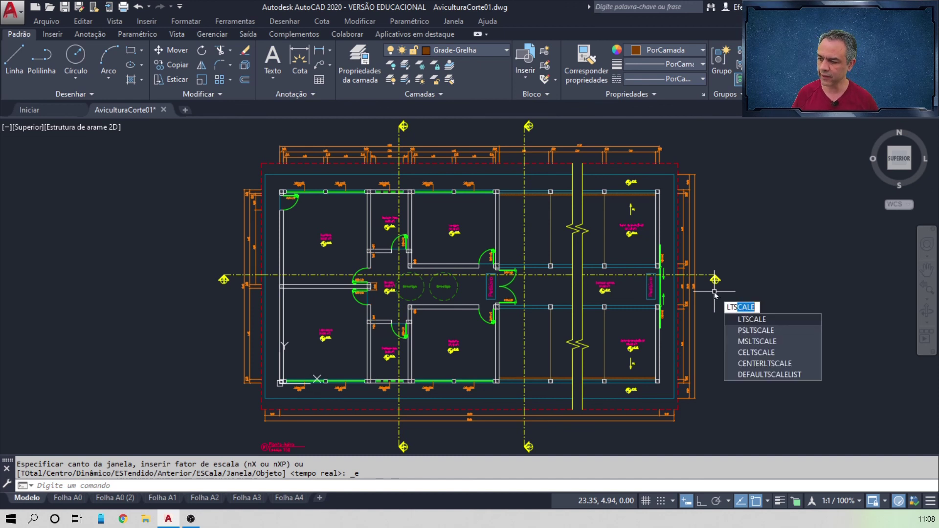
key("Return")
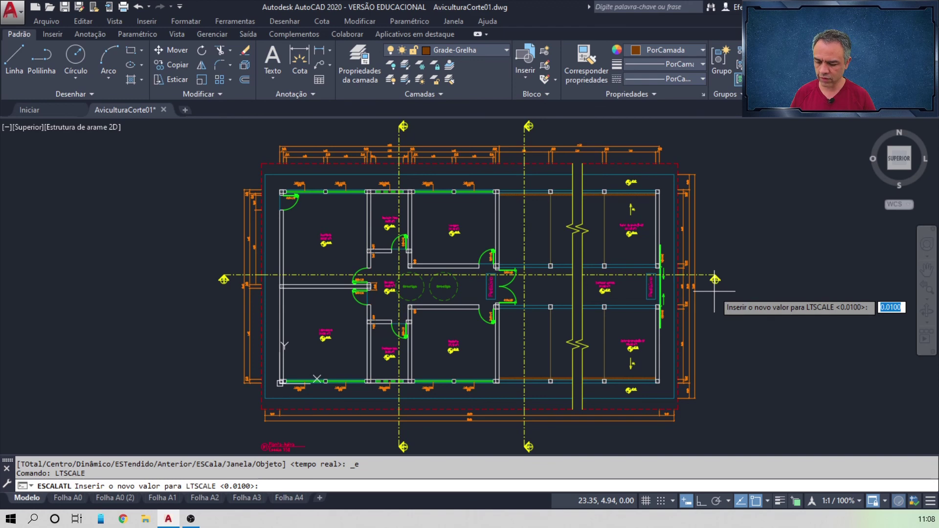
type("0.1")
key("Return")
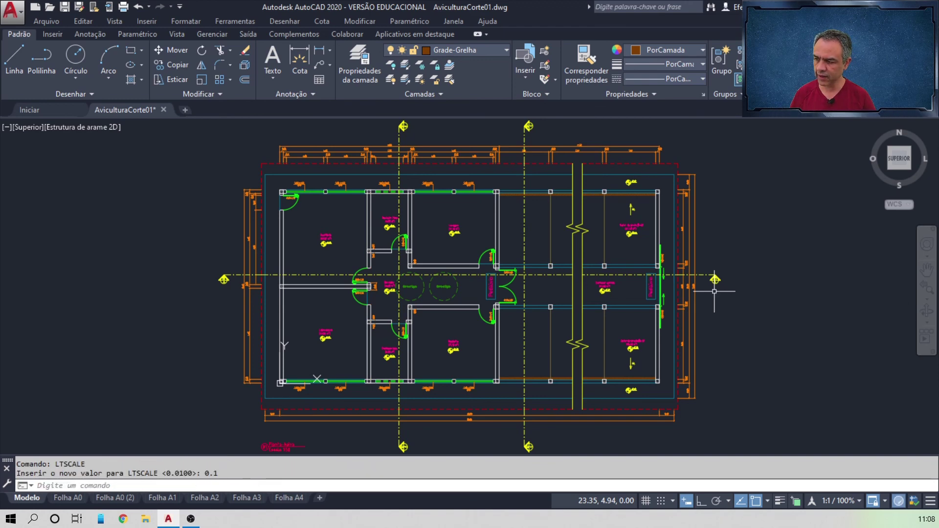
type("regen")
key("Return")
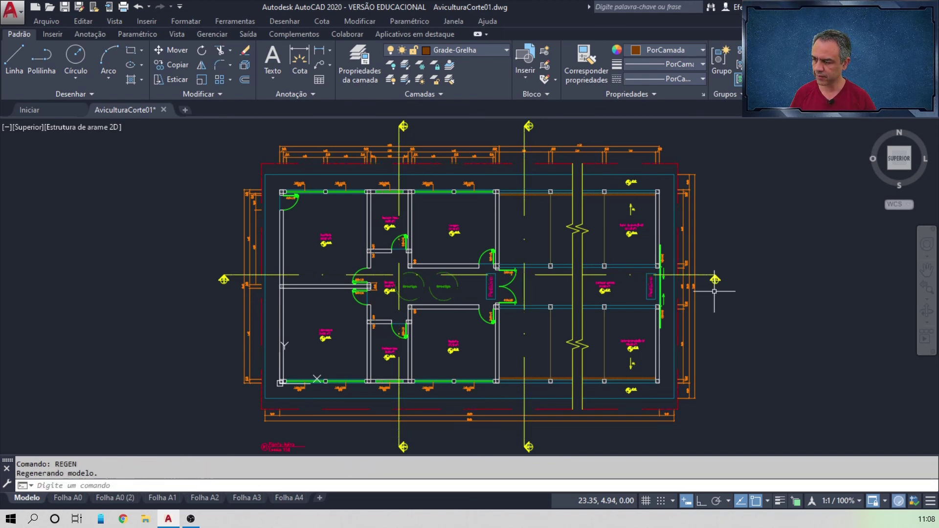